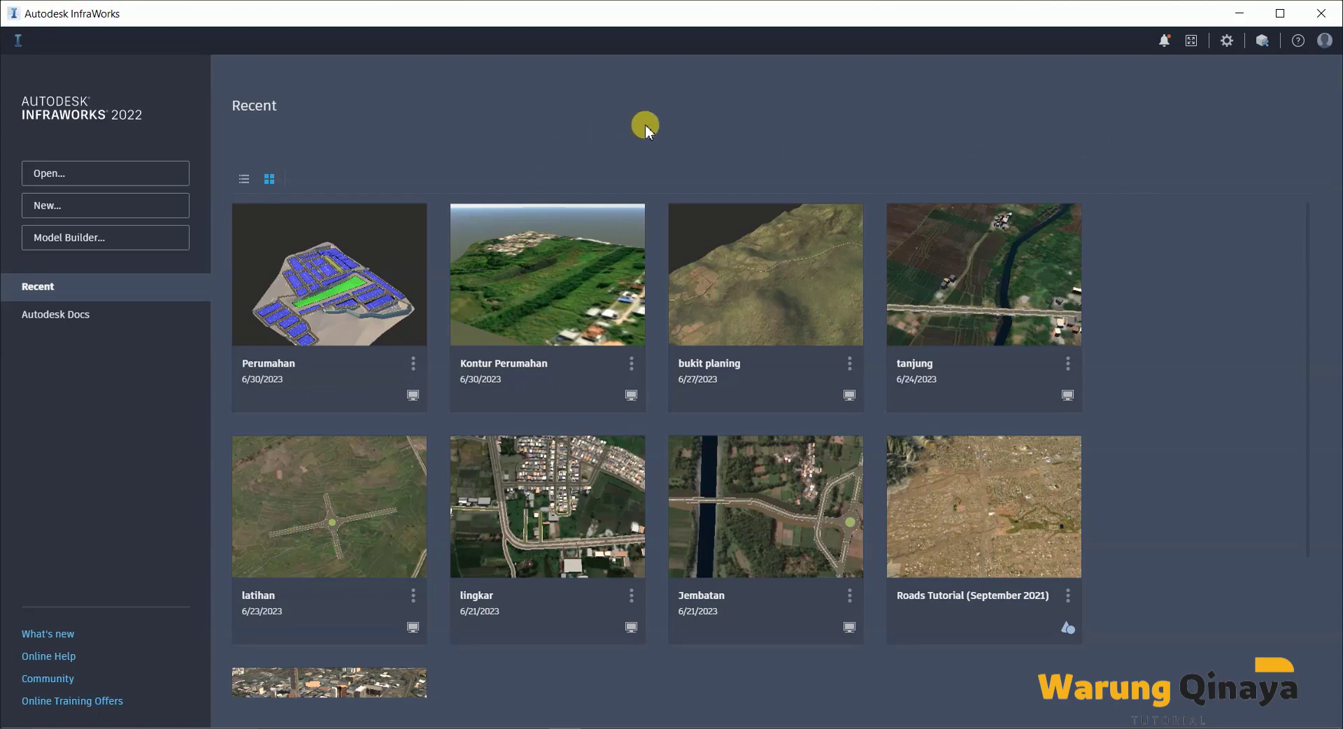
# - Start a new Model Builder model and switch the map to satellite imagery
pyautogui.click(94, 243)
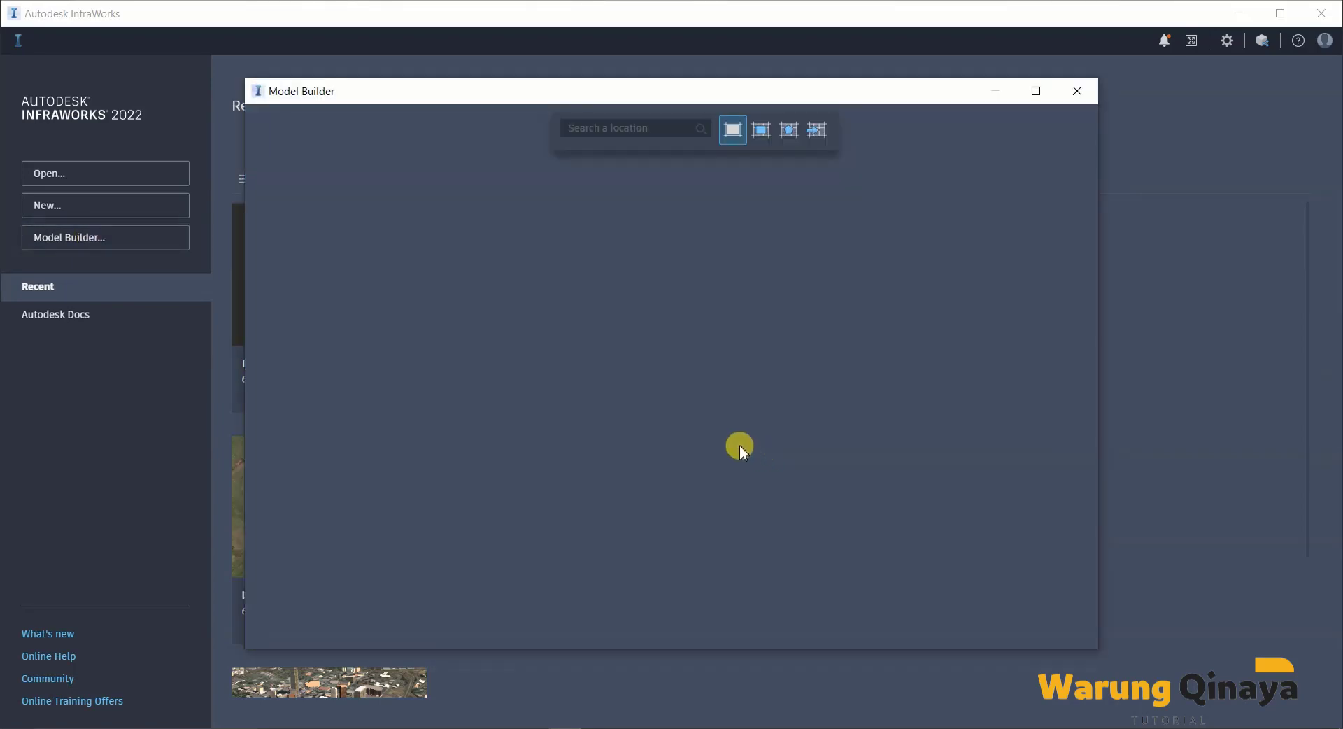
pyautogui.scroll(3, 701, 375)
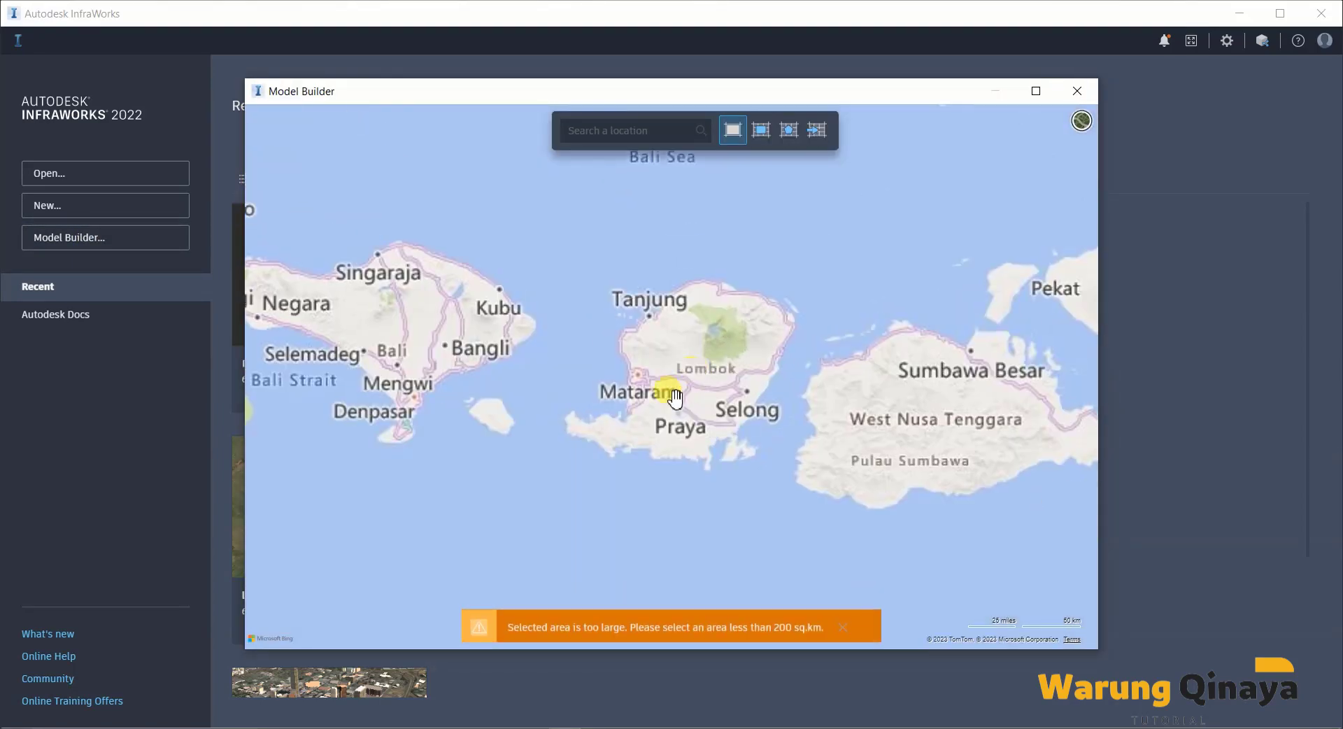
pyautogui.scroll(3, 672, 392)
pyautogui.scroll(3, 723, 429)
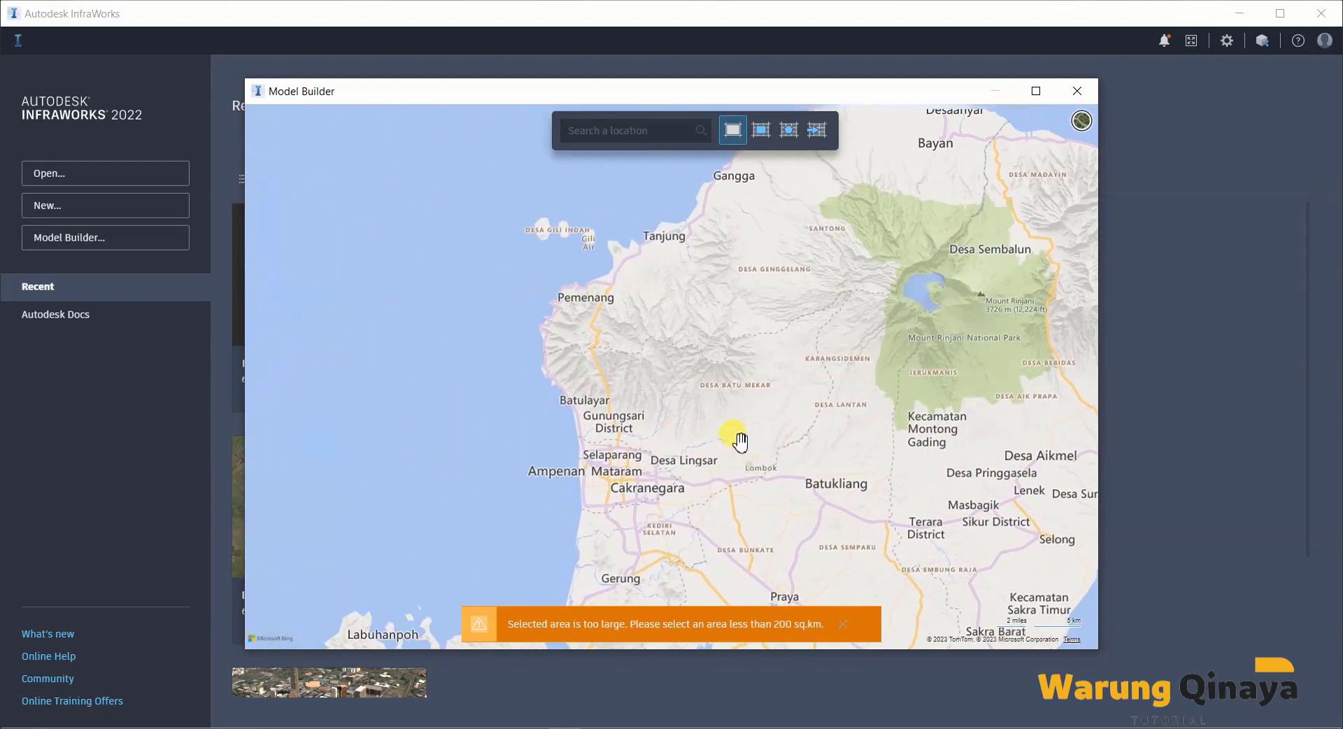
pyautogui.click(1081, 130)
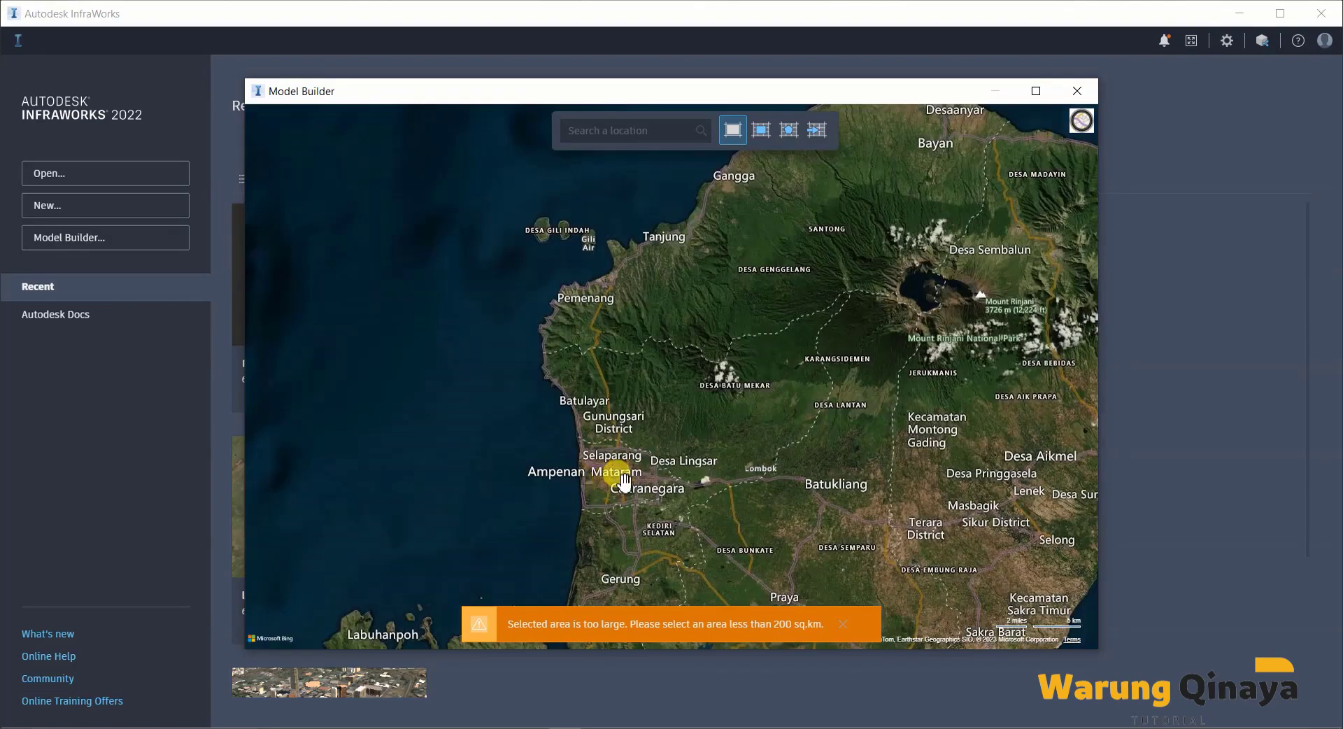
# - Zoom to the red-roofed housing estate near Mataram and pick the rectangle selection tool
pyautogui.scroll(2, 616, 469)
pyautogui.scroll(2, 573, 406)
pyautogui.scroll(1, 554, 350)
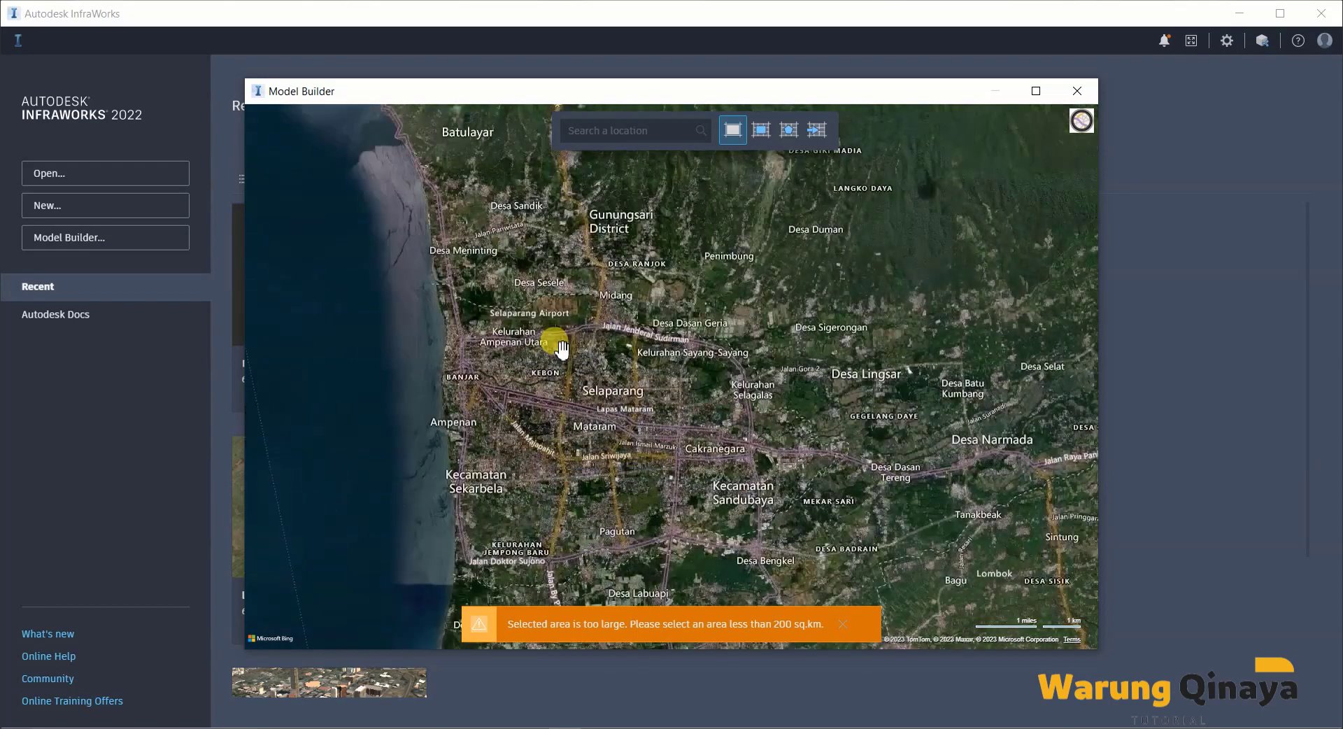
pyautogui.scroll(2, 553, 453)
pyautogui.scroll(2, 615, 372)
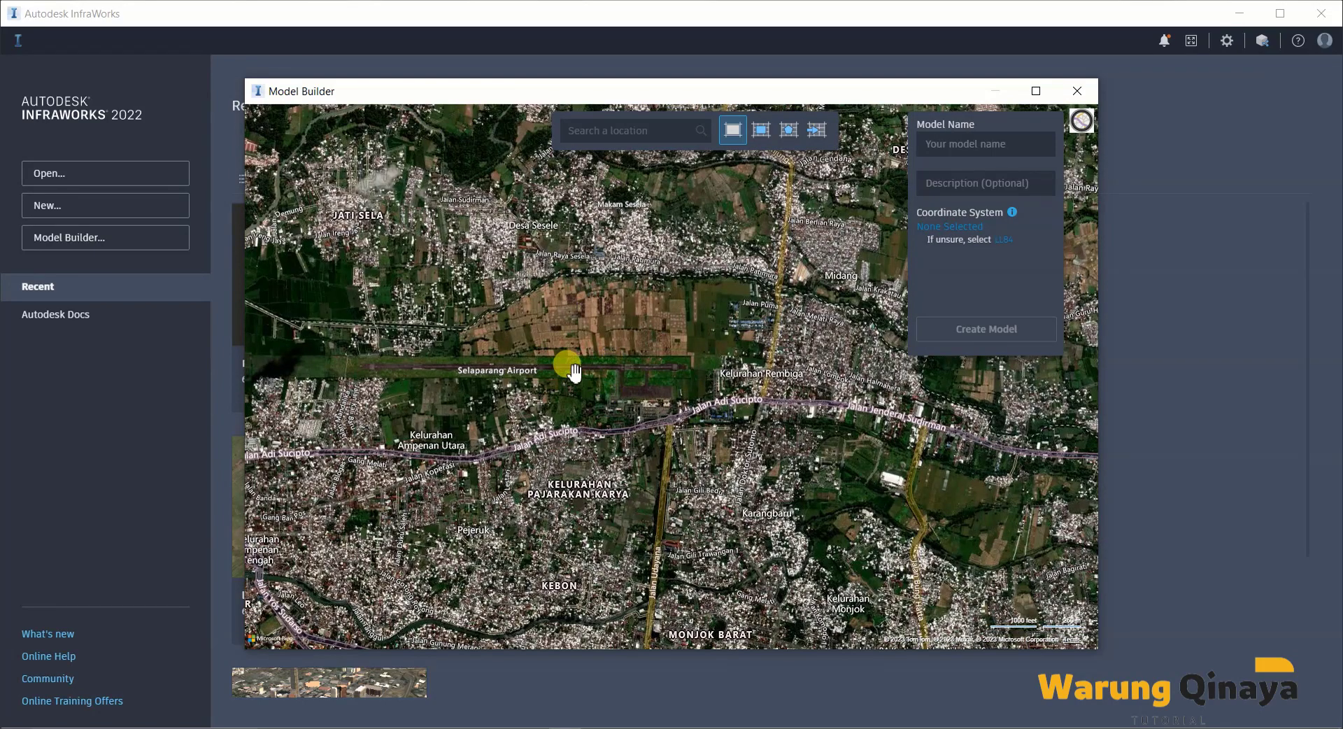
pyautogui.moveTo(574, 371)
pyautogui.mouseDown()
pyautogui.moveTo(684, 498)
pyautogui.moveTo(632, 439)
pyautogui.moveTo(720, 445)
pyautogui.moveTo(777, 405)
pyautogui.mouseUp()
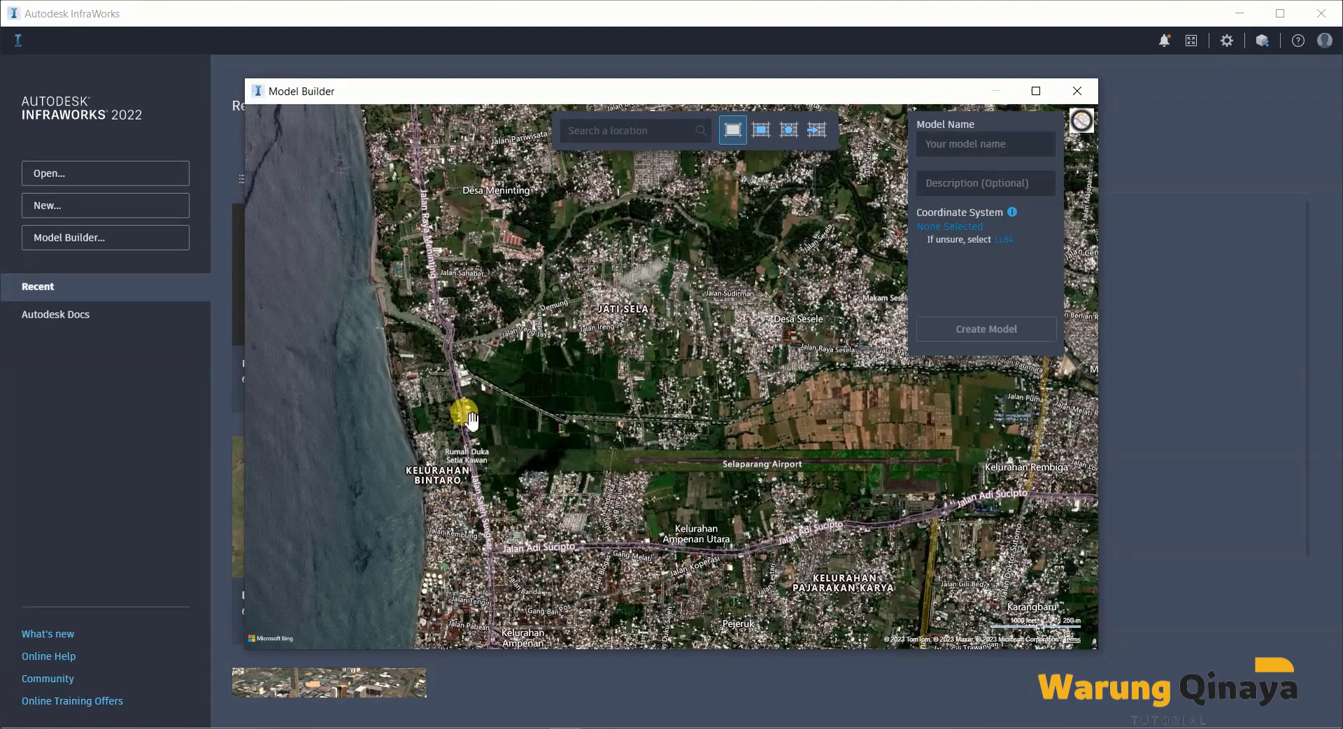
pyautogui.moveTo(495, 411); pyautogui.dragTo(526, 581)
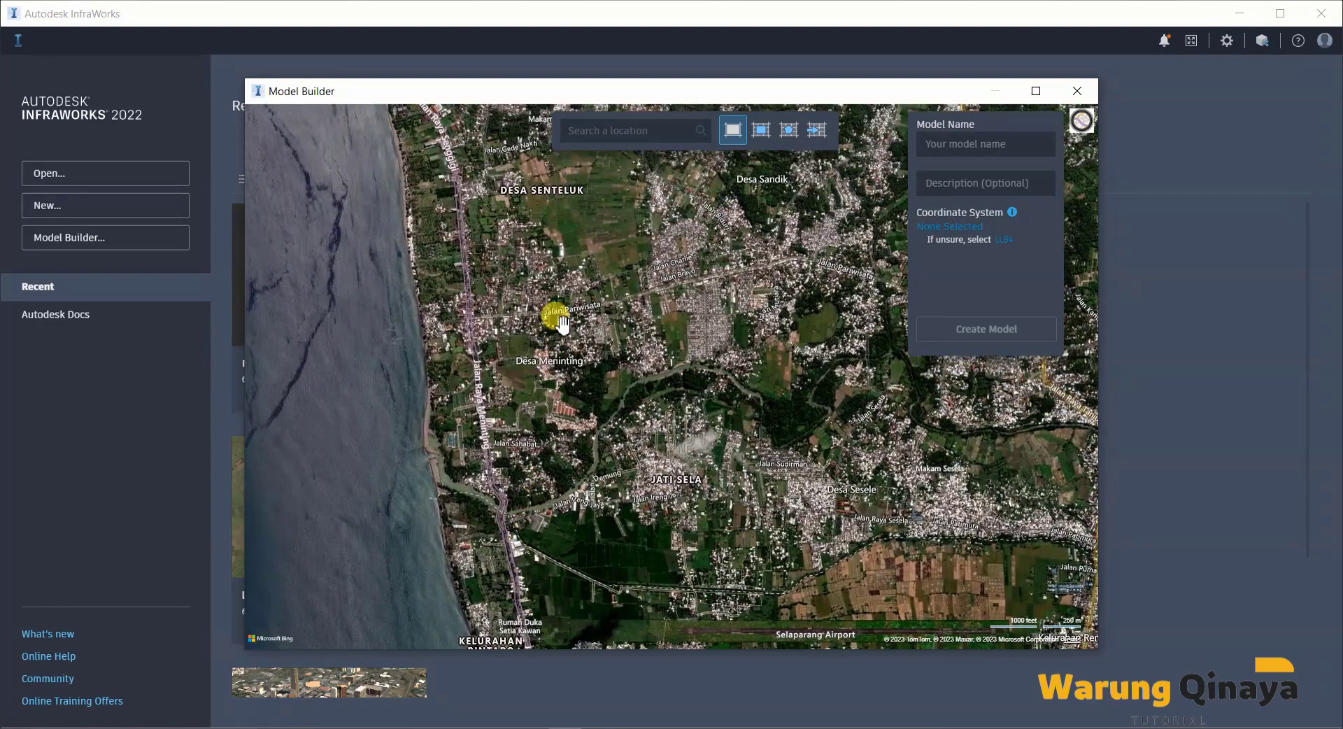
pyautogui.scroll(3, 560, 322)
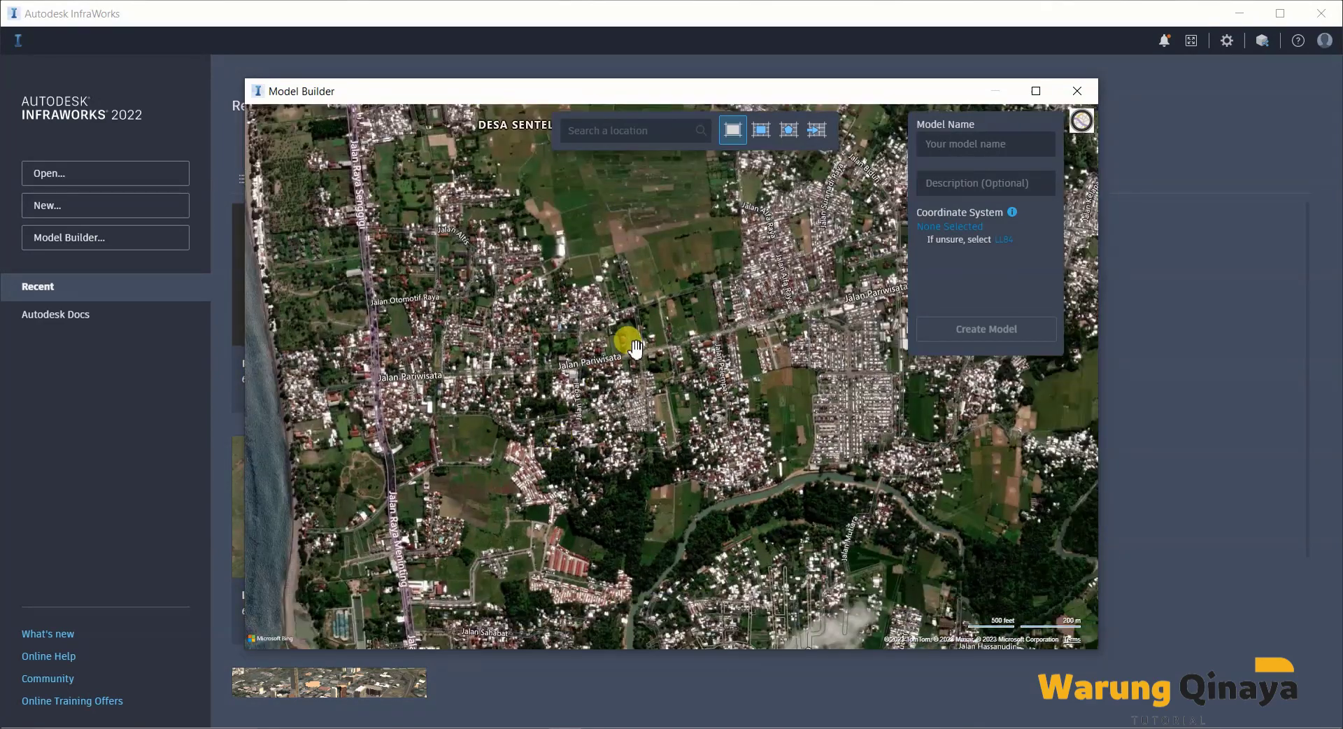
pyautogui.moveTo(635, 348)
pyautogui.mouseDown()
pyautogui.moveTo(624, 369)
pyautogui.moveTo(657, 456)
pyautogui.moveTo(674, 269)
pyautogui.mouseUp()
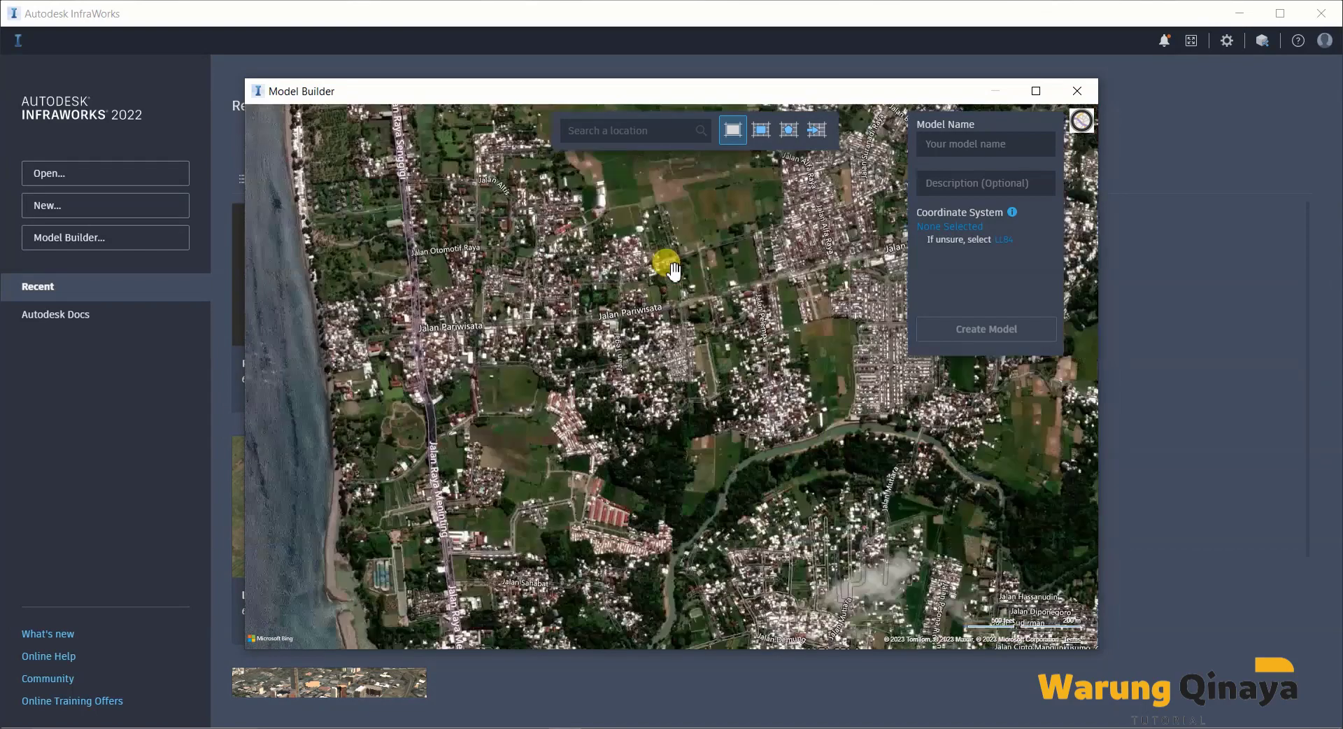
pyautogui.scroll(2, 516, 519)
pyautogui.scroll(2, 519, 435)
pyautogui.scroll(2, 553, 495)
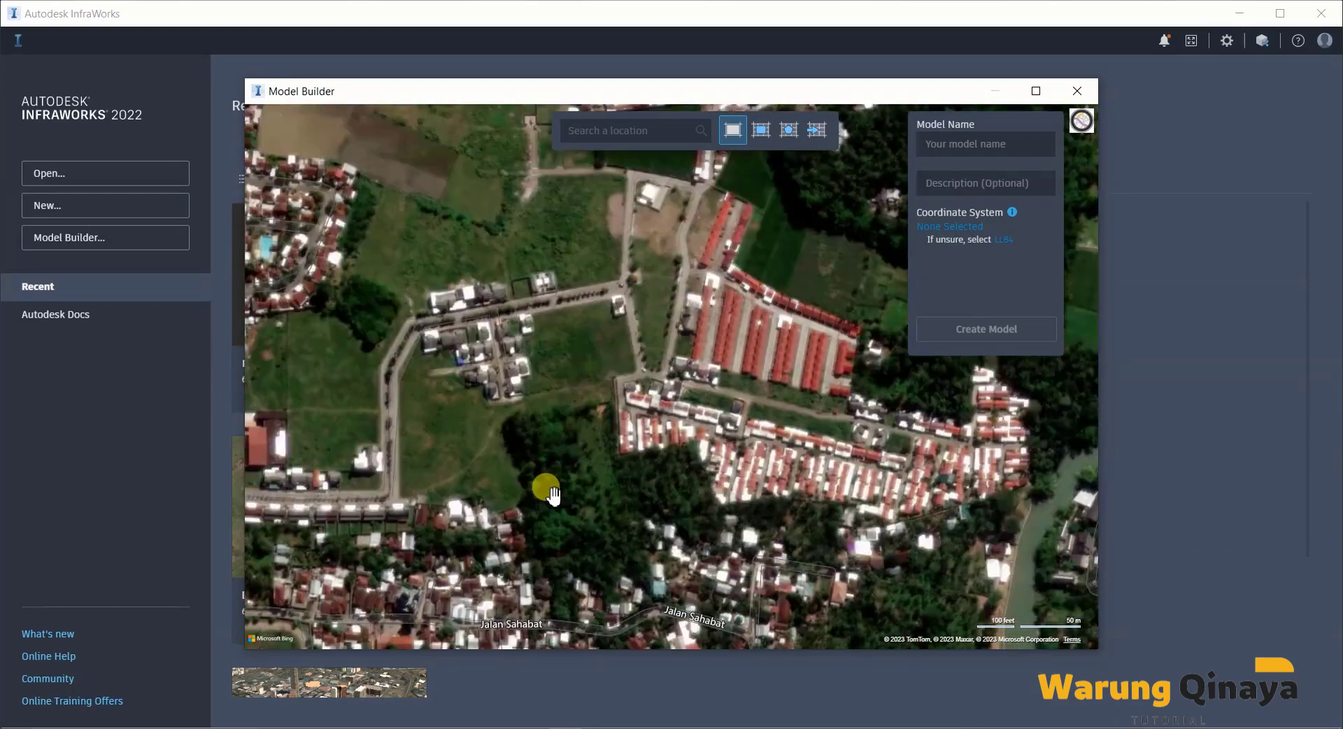
pyautogui.scroll(2, 588, 380)
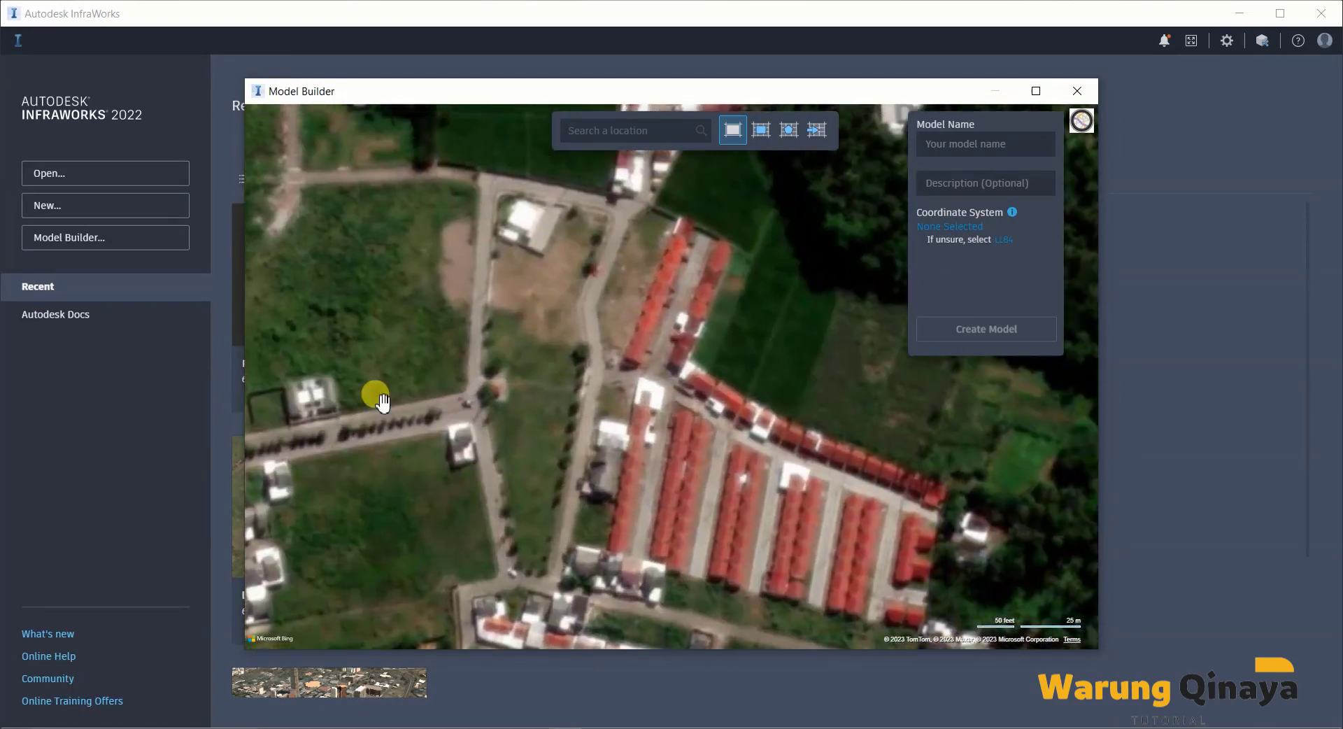
pyautogui.scroll(-1, 420, 413)
pyautogui.scroll(-1, 490, 430)
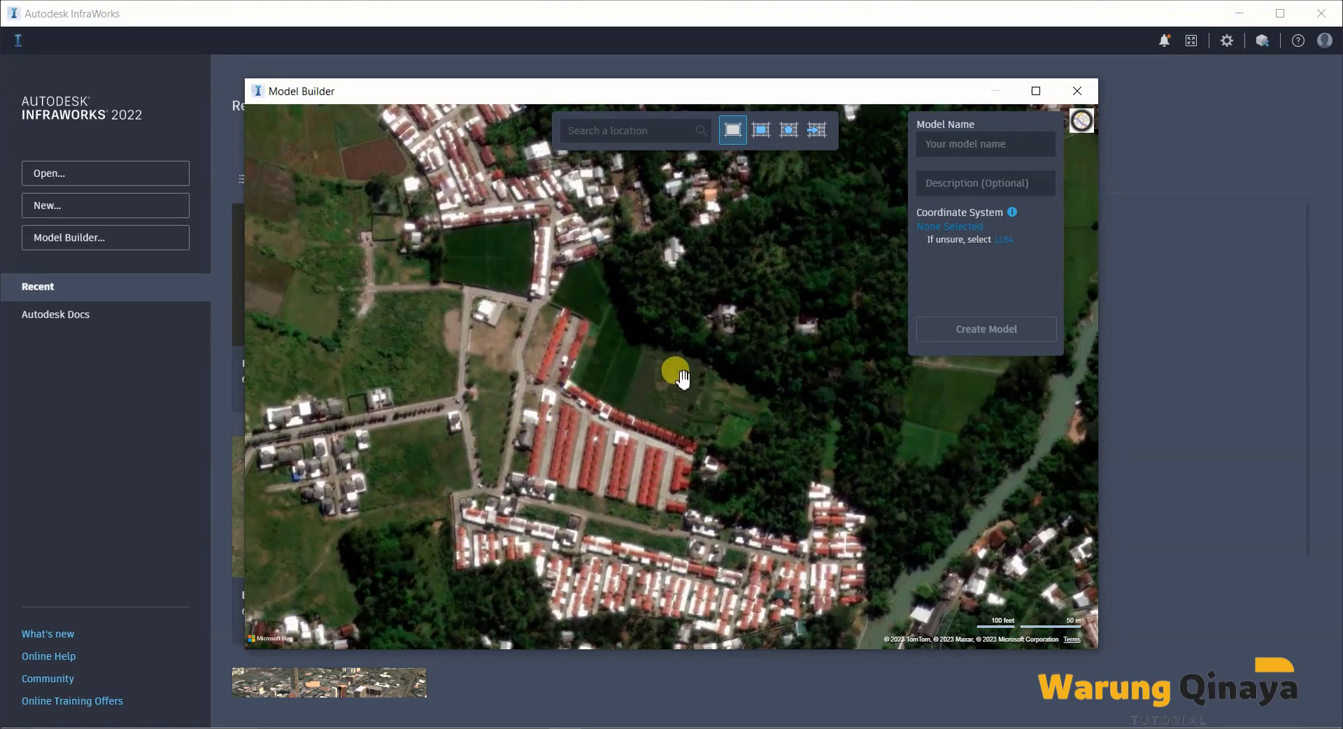
pyautogui.click(762, 130)
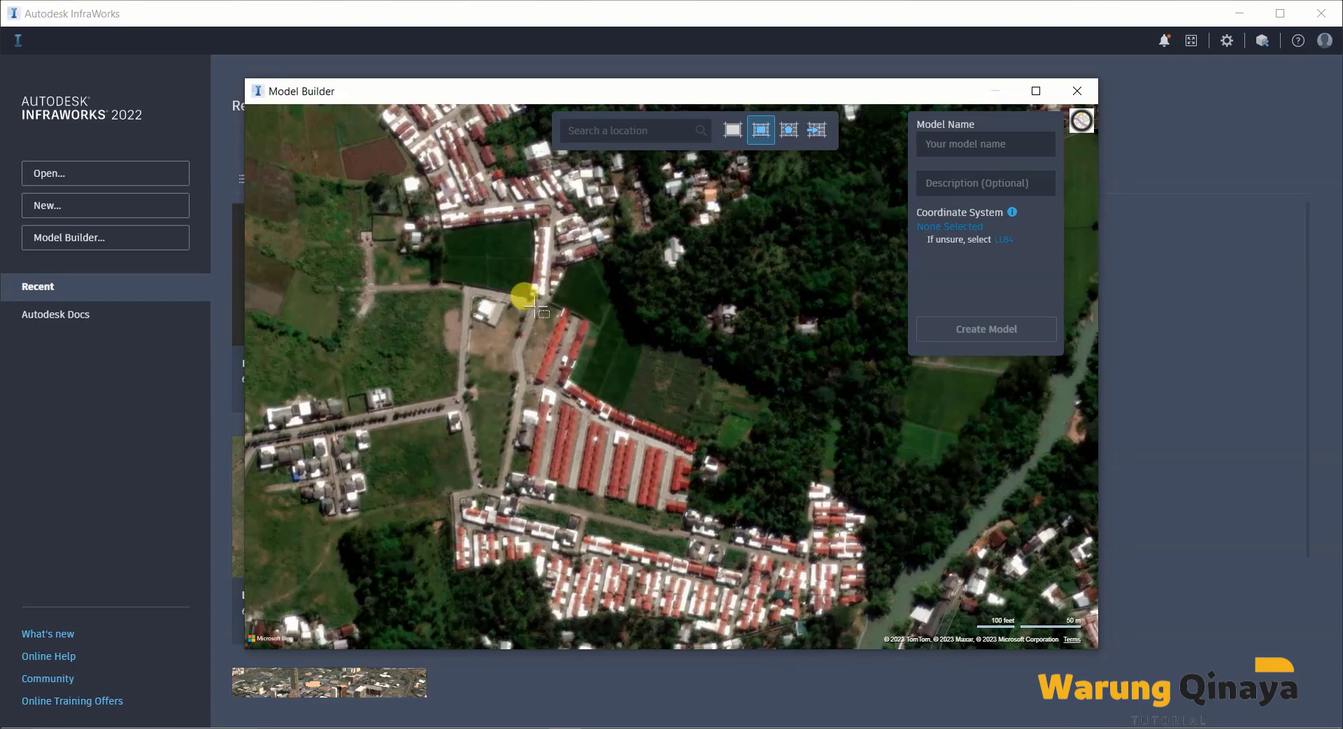
# - Draw a roughly 0.04 sq.km rectangle over the estate, extending its bottom and left edges
pyautogui.scroll(2, 619, 391)
pyautogui.scroll(1, 621, 392)
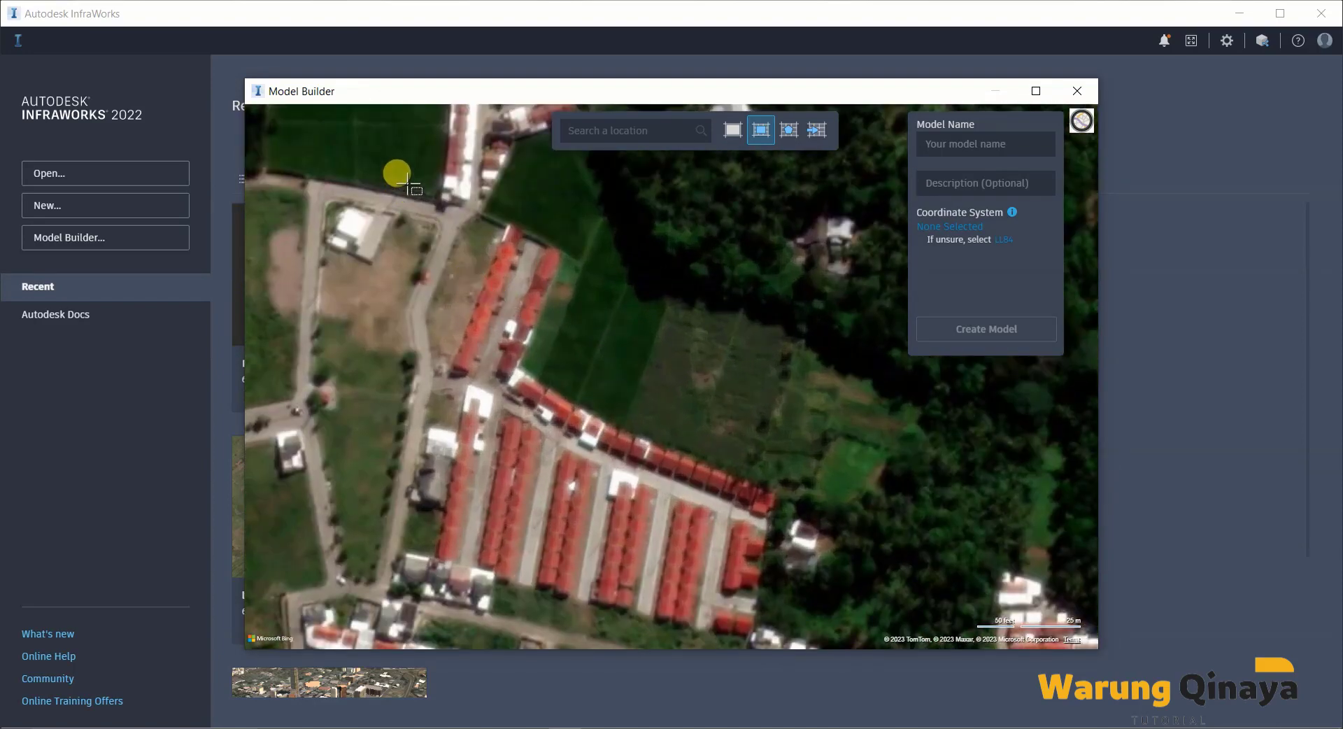
pyautogui.moveTo(411, 180); pyautogui.dragTo(826, 322)
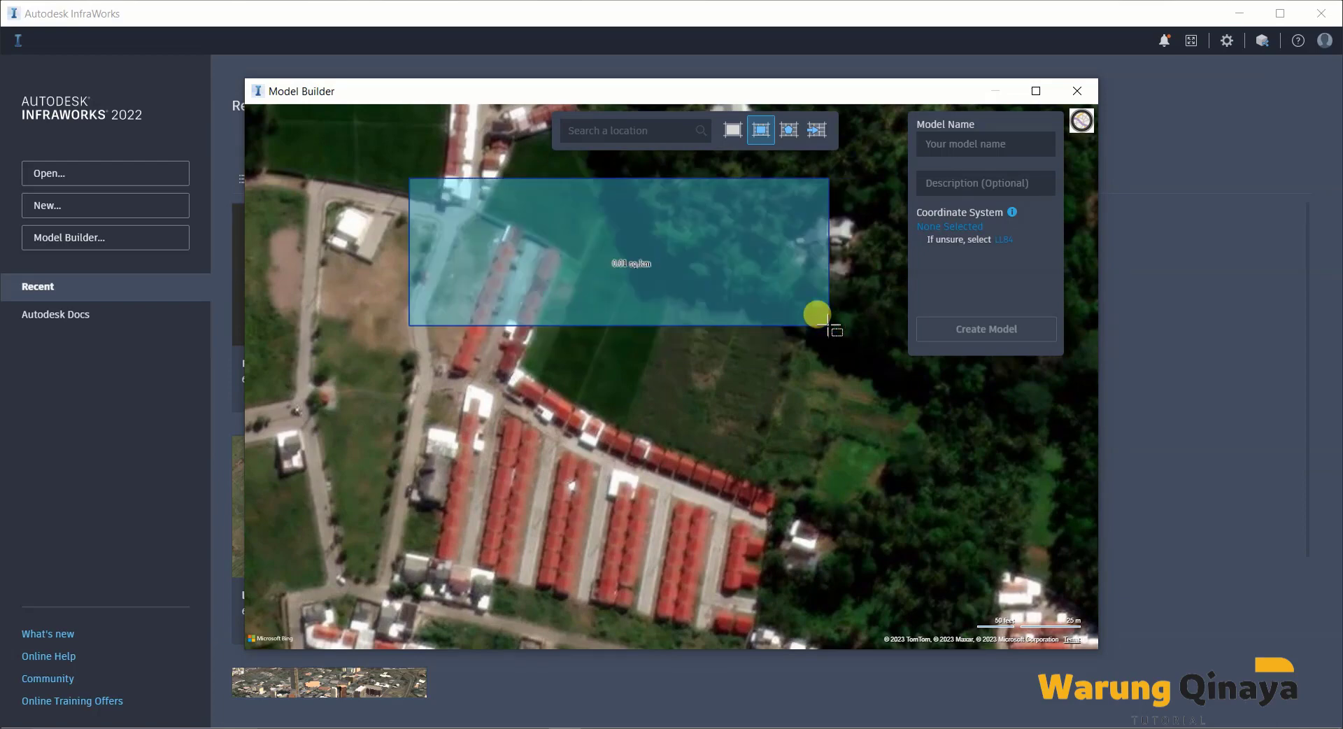
pyautogui.moveTo(797, 454); pyautogui.dragTo(816, 587)
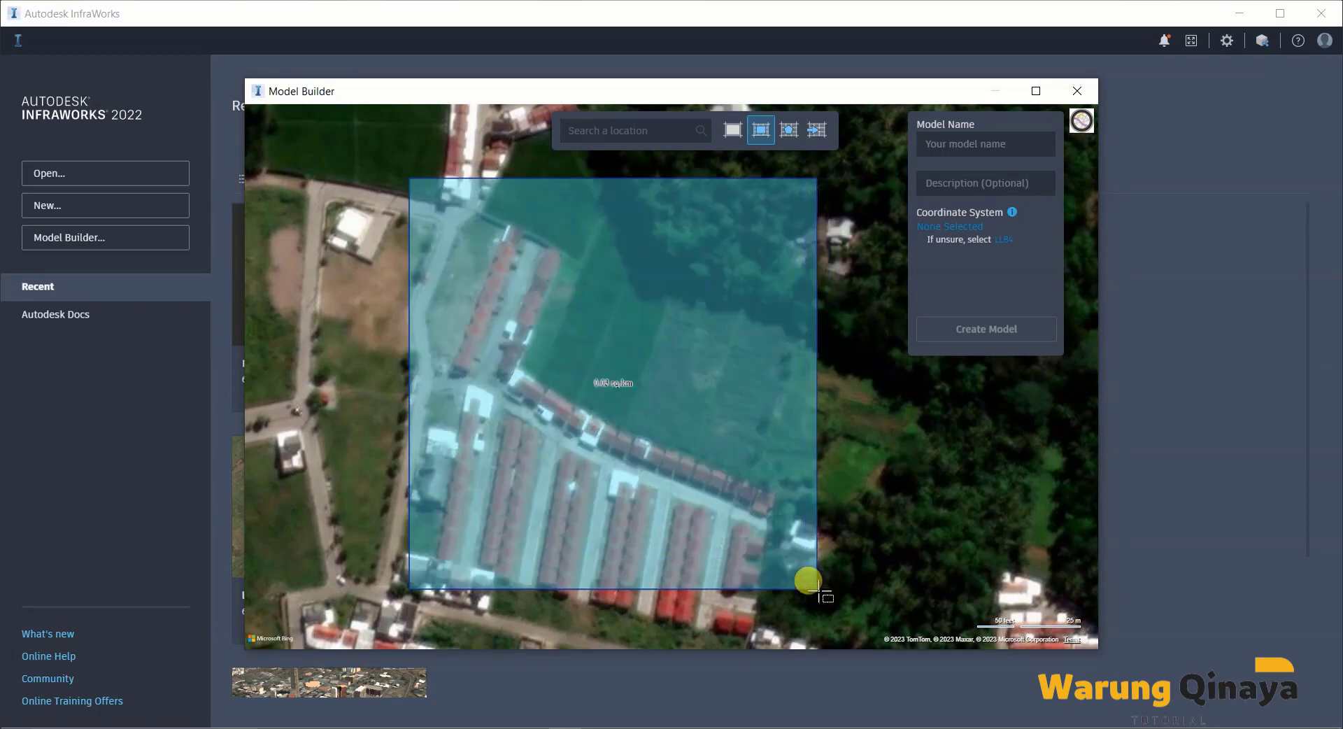
pyautogui.scroll(-2, 683, 316)
pyautogui.scroll(2, 637, 442)
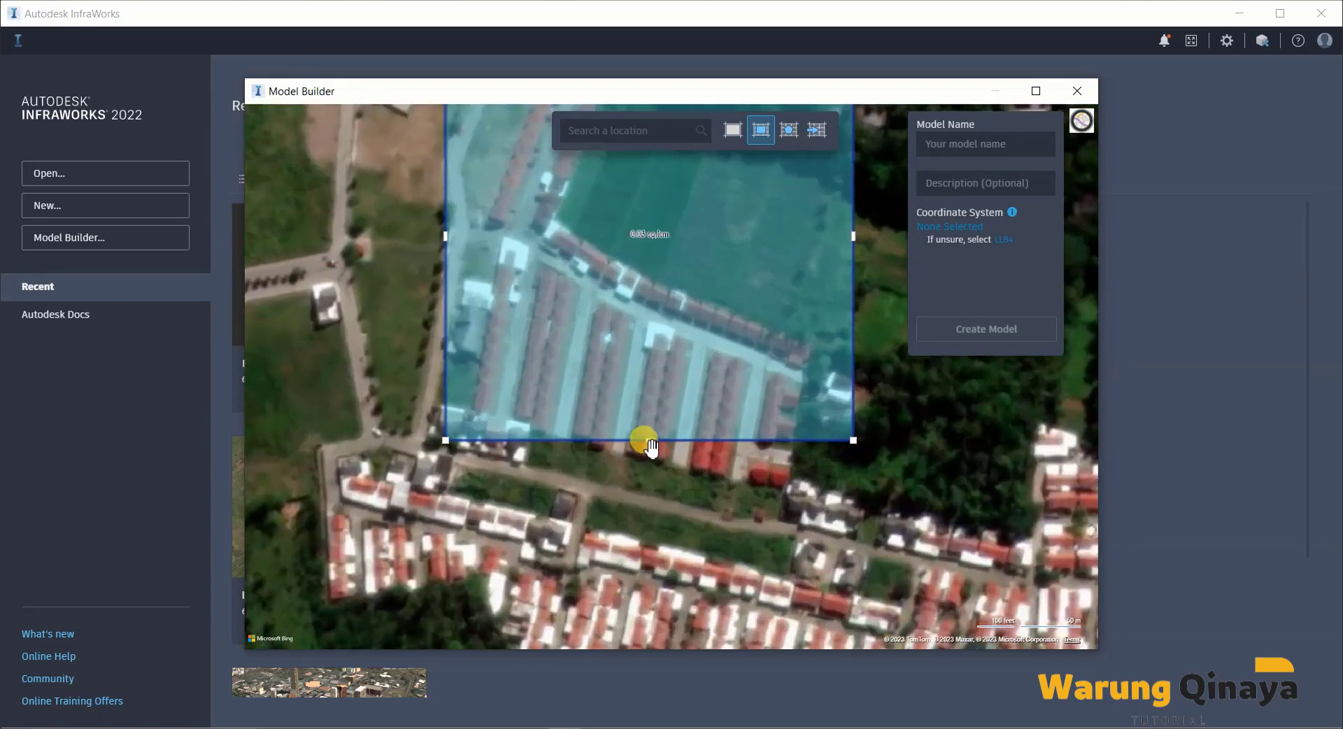
pyautogui.moveTo(647, 465); pyautogui.dragTo(645, 516)
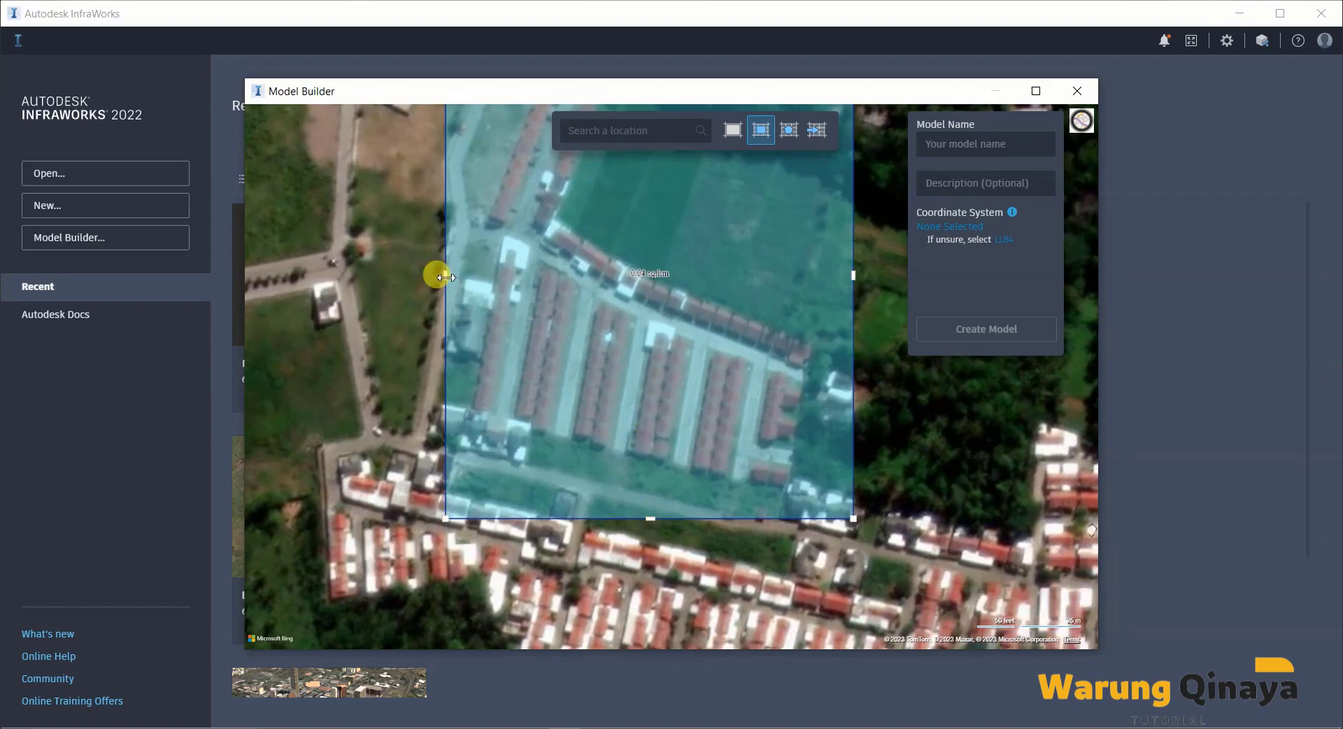
pyautogui.moveTo(425, 278); pyautogui.dragTo(390, 279)
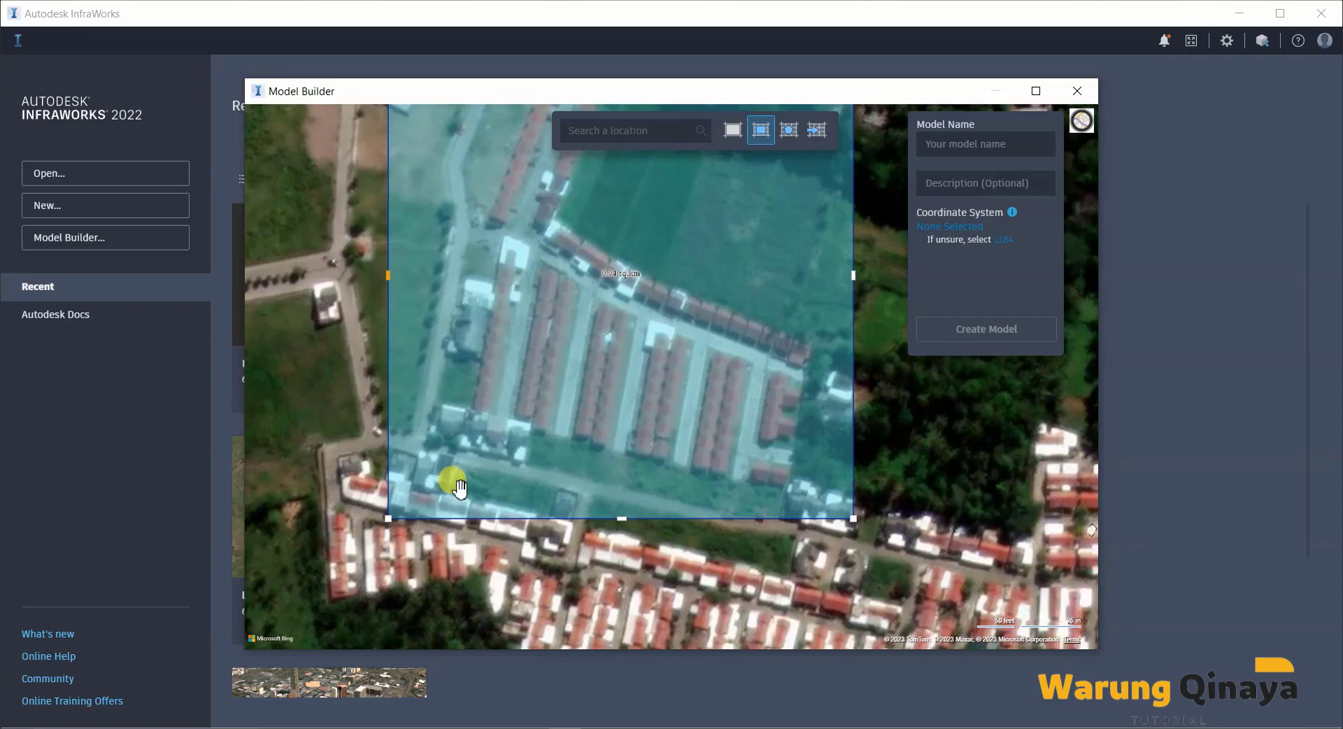
pyautogui.scroll(-2, 531, 511)
pyautogui.scroll(-1, 570, 527)
pyautogui.scroll(1, 581, 329)
pyautogui.scroll(2, 585, 354)
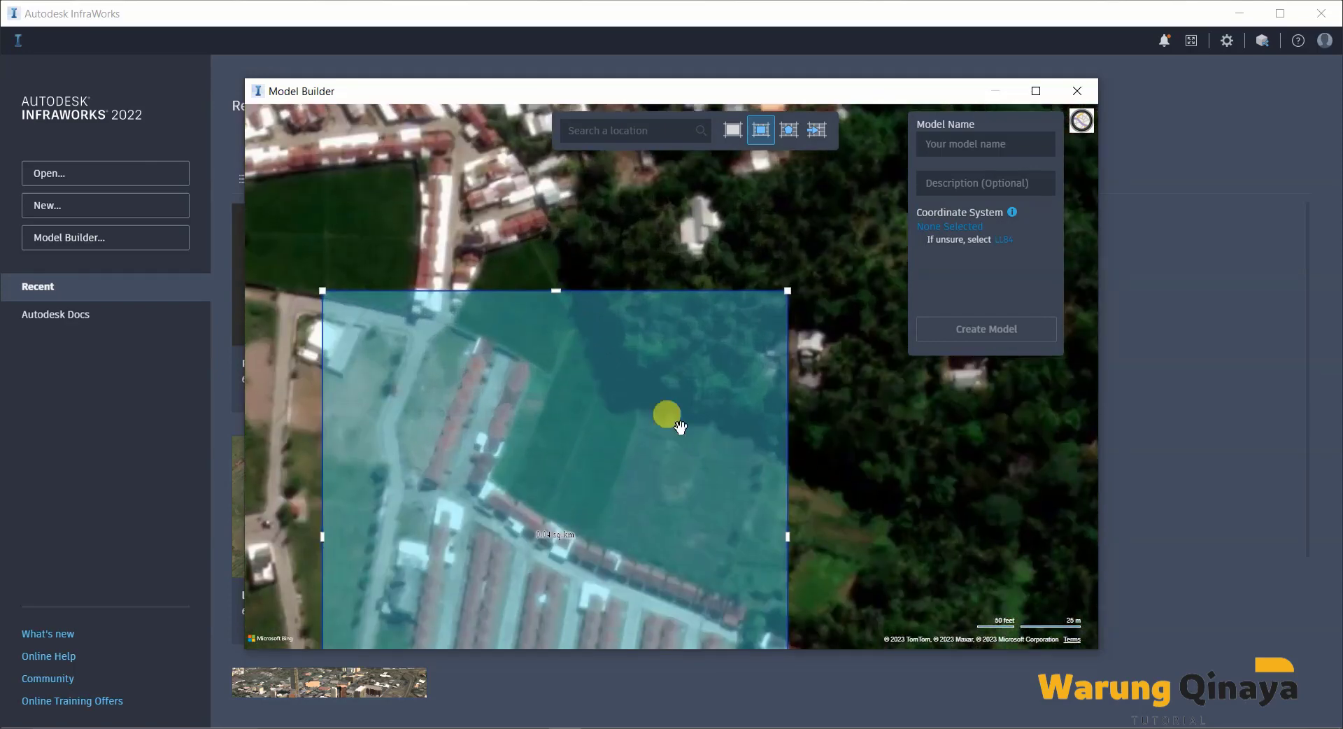
pyautogui.scroll(-1, 803, 339)
pyautogui.scroll(-4, 803, 343)
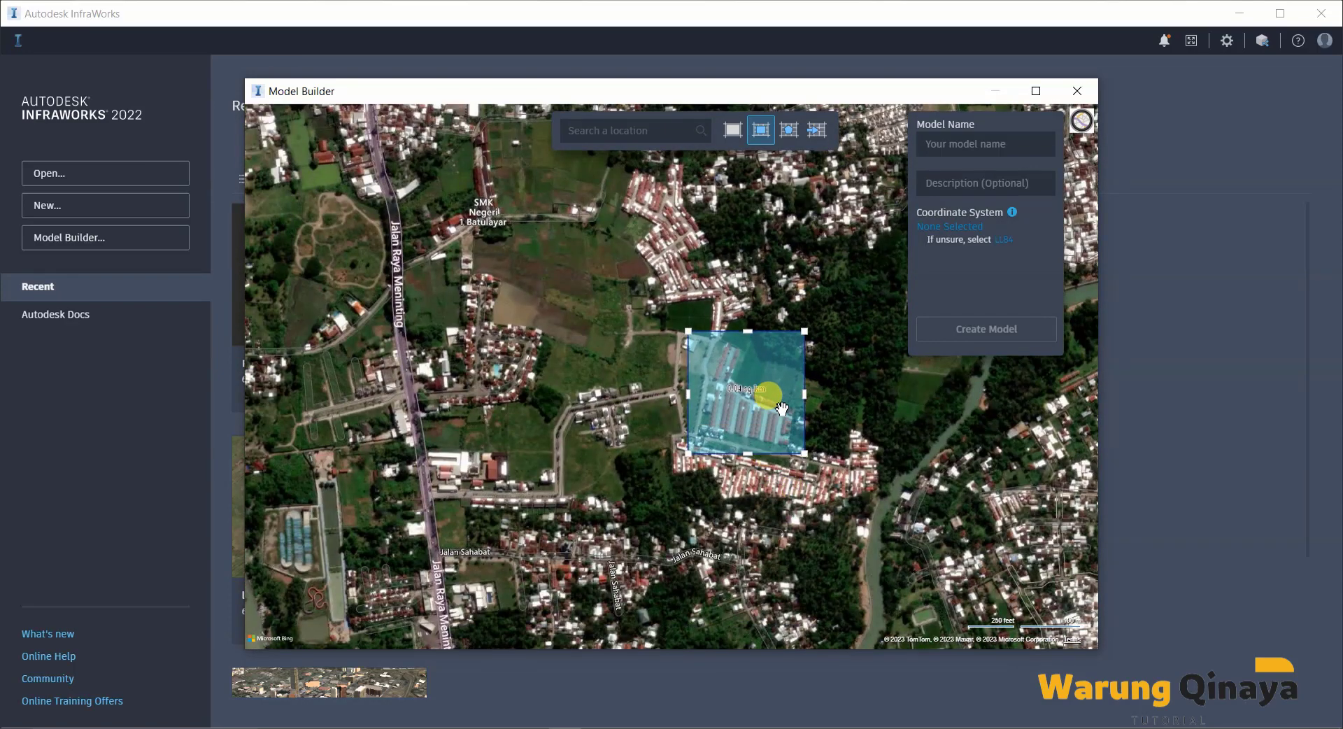
pyautogui.scroll(2, 769, 397)
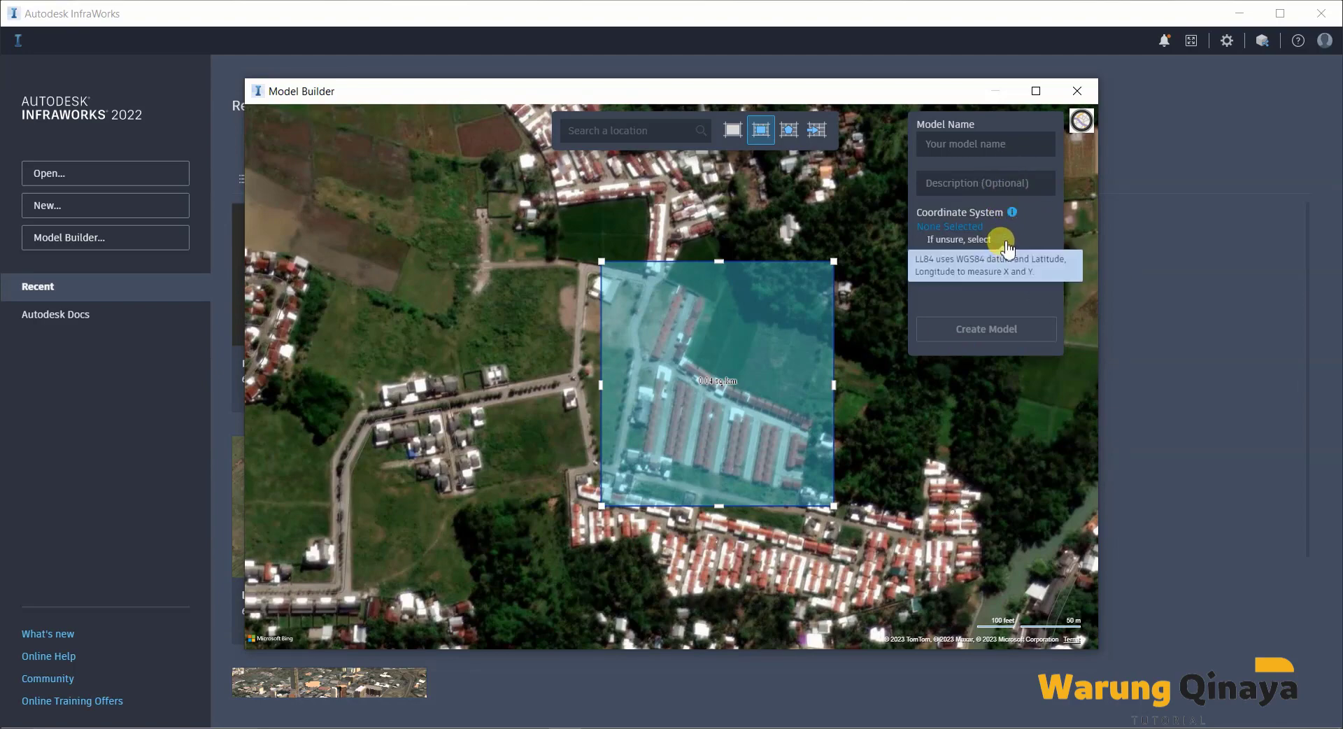
# - Create the model named PERKEBUNAN with the LL84 coordinate system
pyautogui.click(1005, 241)
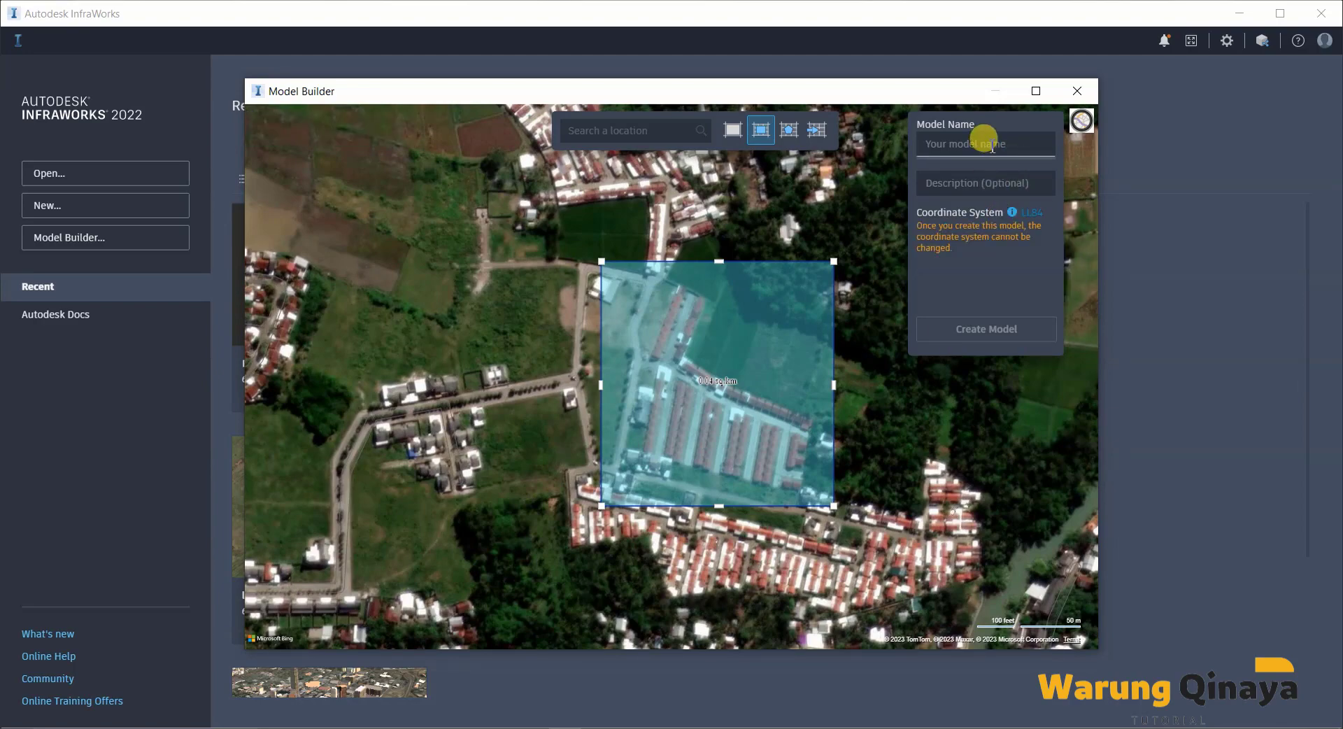
pyautogui.write('PERKEBUNAN')
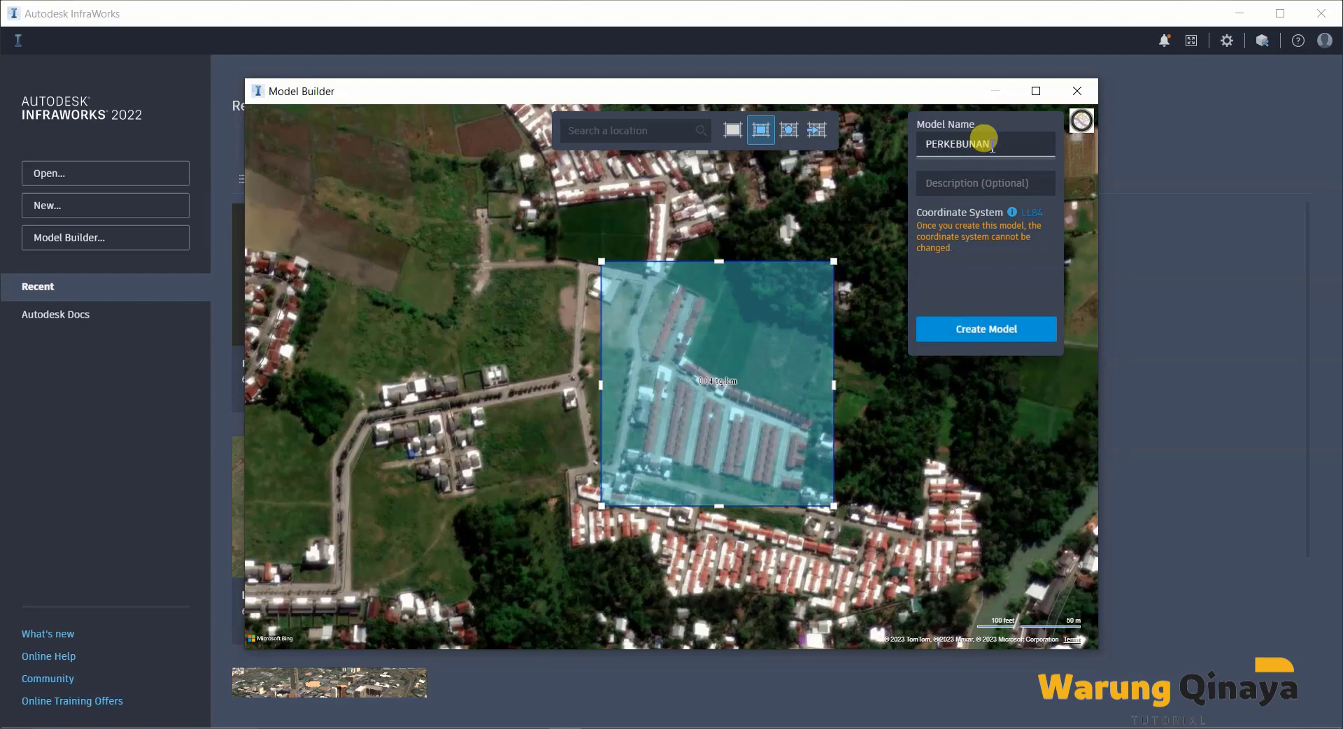
pyautogui.click(986, 294)
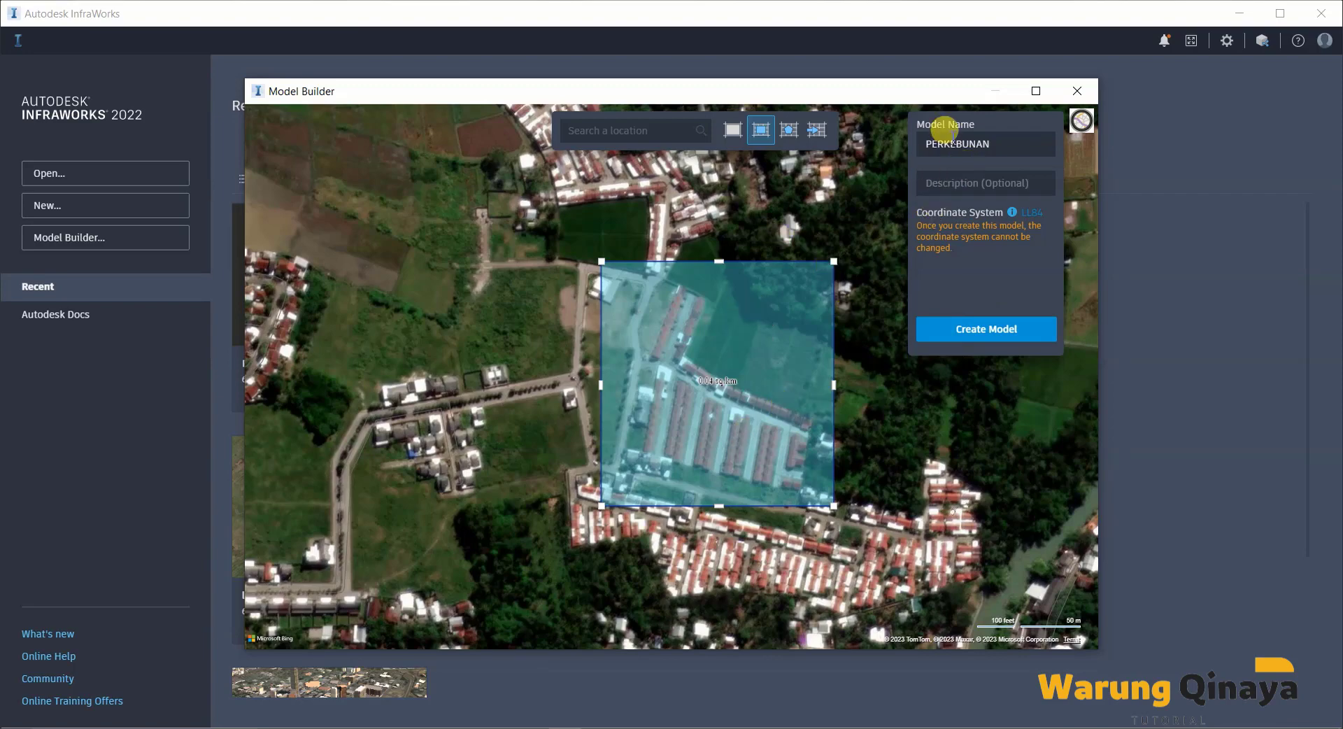
pyautogui.click(1002, 332)
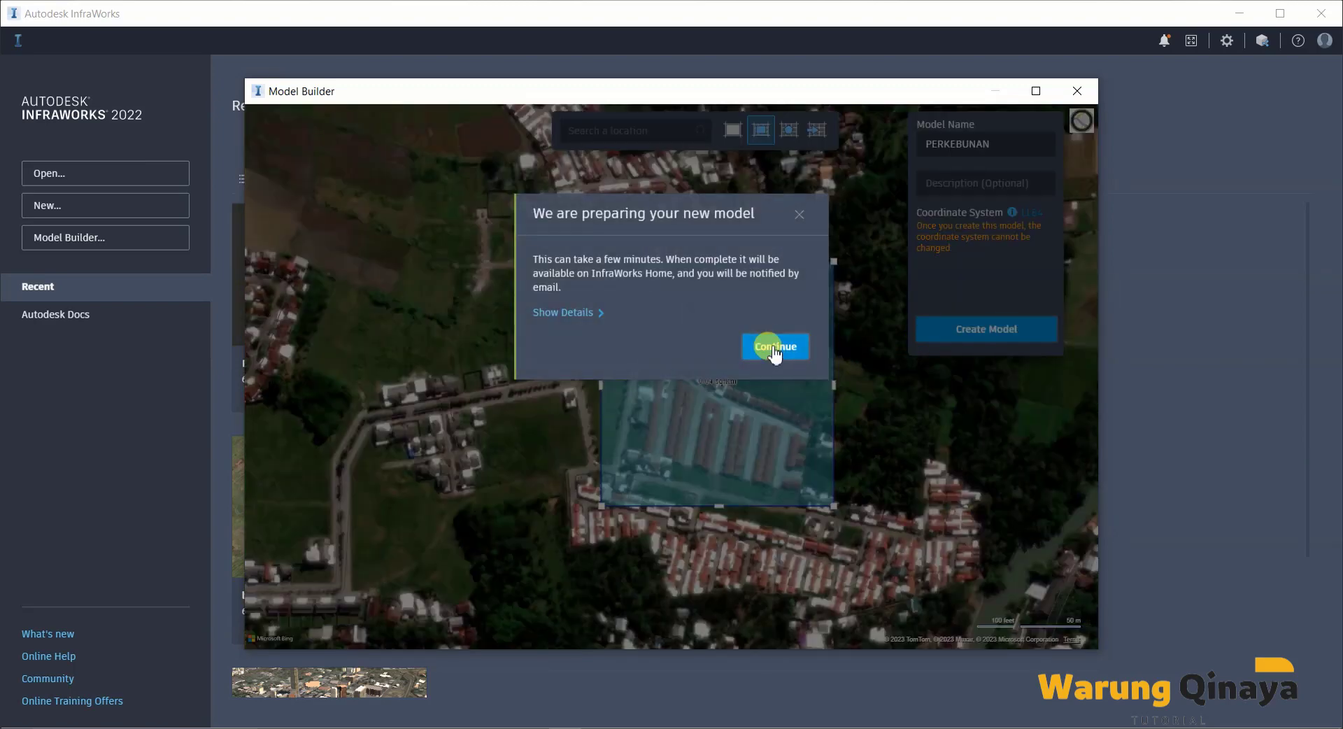
pyautogui.click(774, 349)
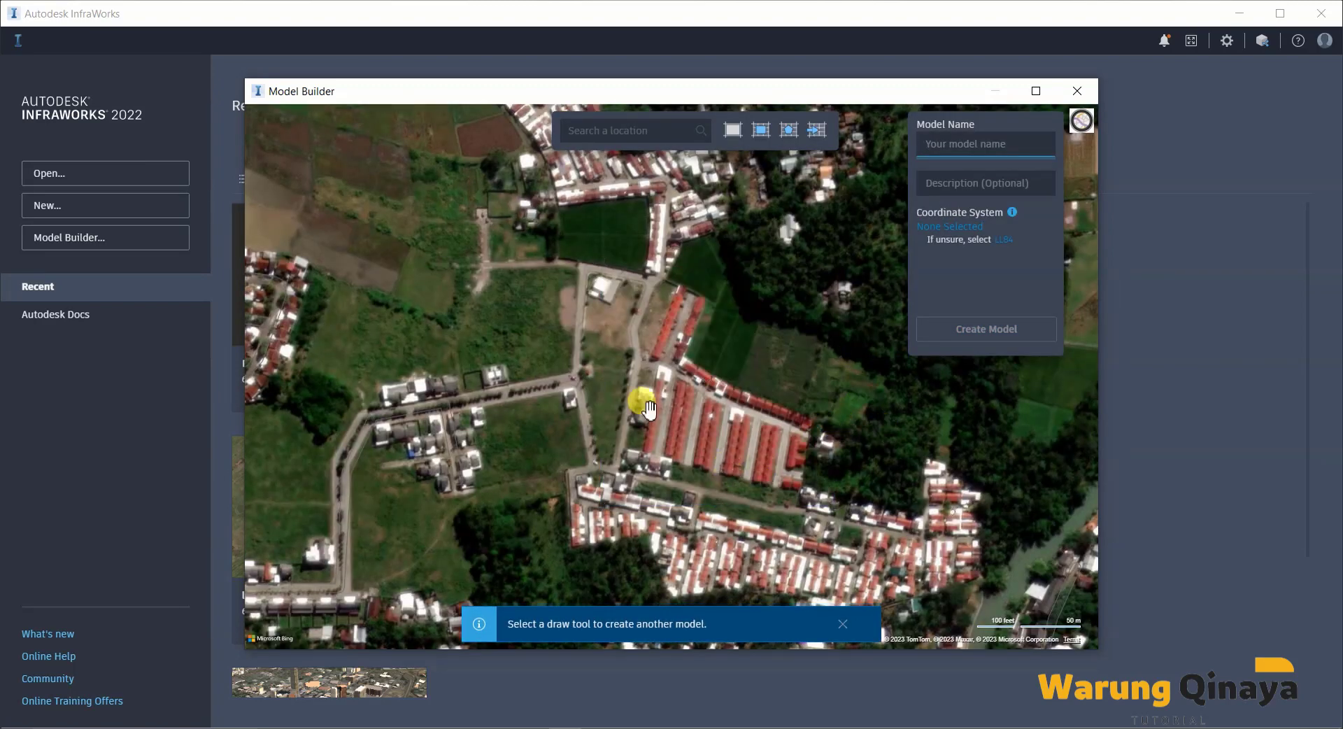
# - Browse the aerial map of the housing area, then close the Model Builder window
pyautogui.scroll(3, 746, 476)
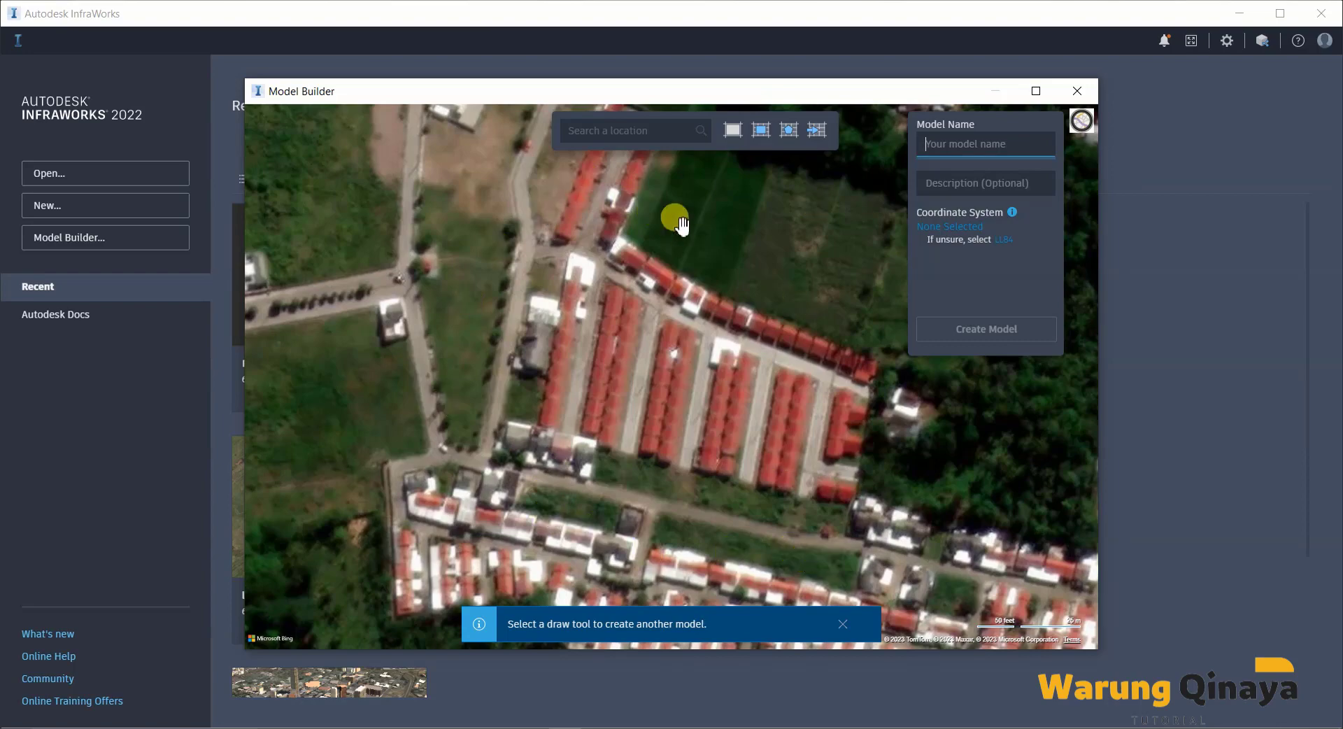
pyautogui.scroll(2, 679, 231)
pyautogui.scroll(-2, 637, 261)
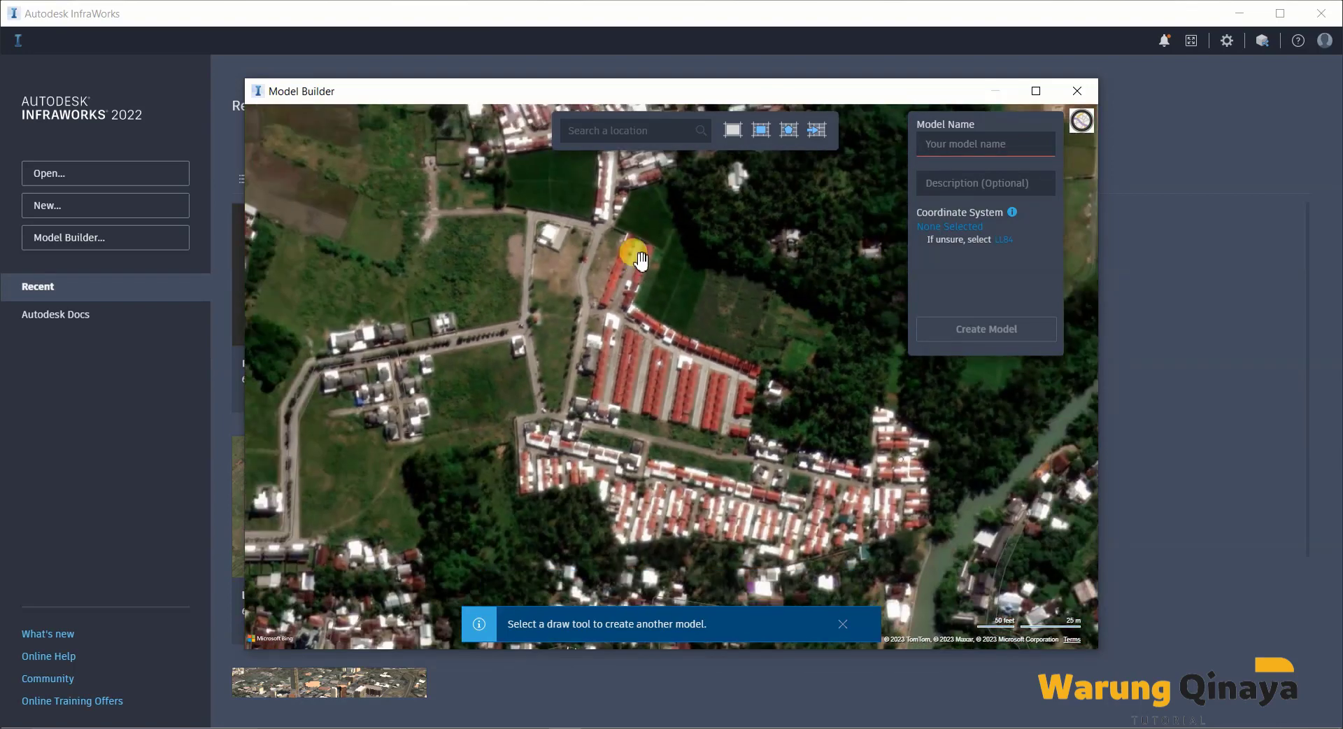
pyautogui.scroll(2, 630, 245)
pyautogui.moveTo(773, 339); pyautogui.dragTo(780, 324)
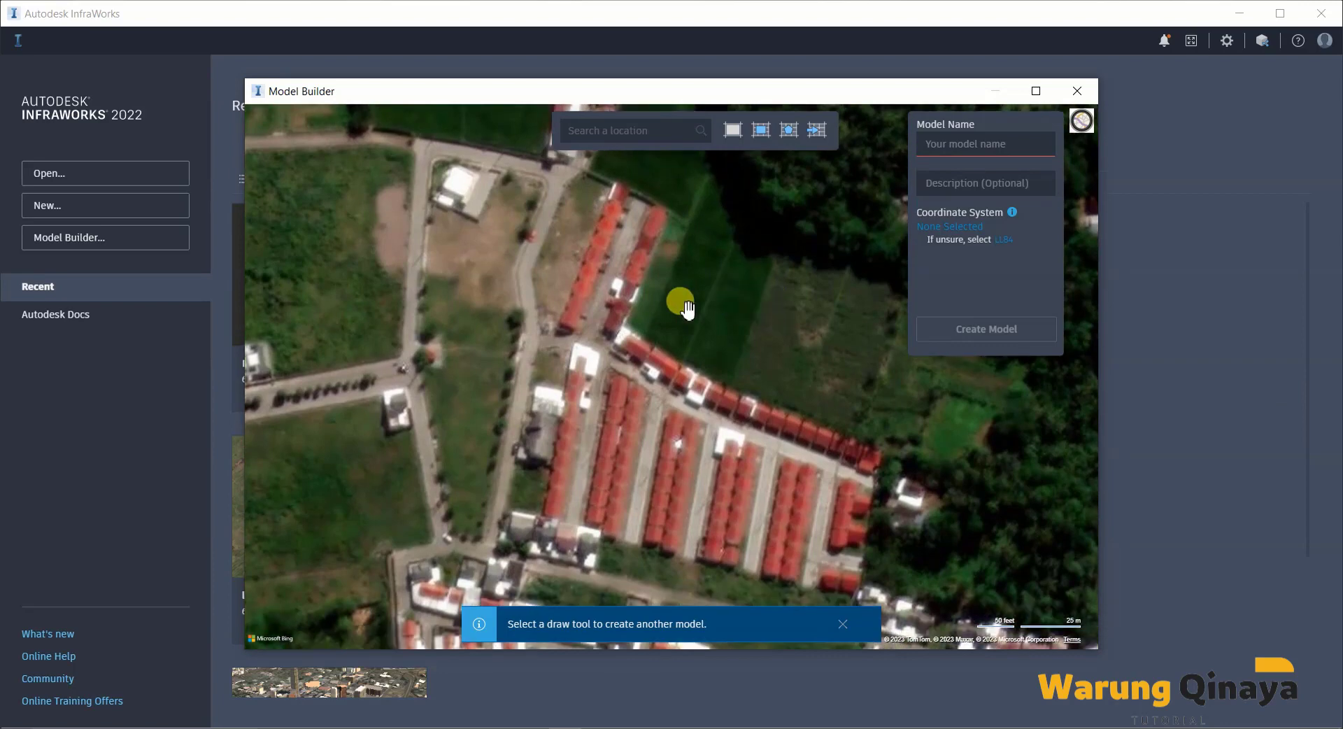
pyautogui.click(1078, 91)
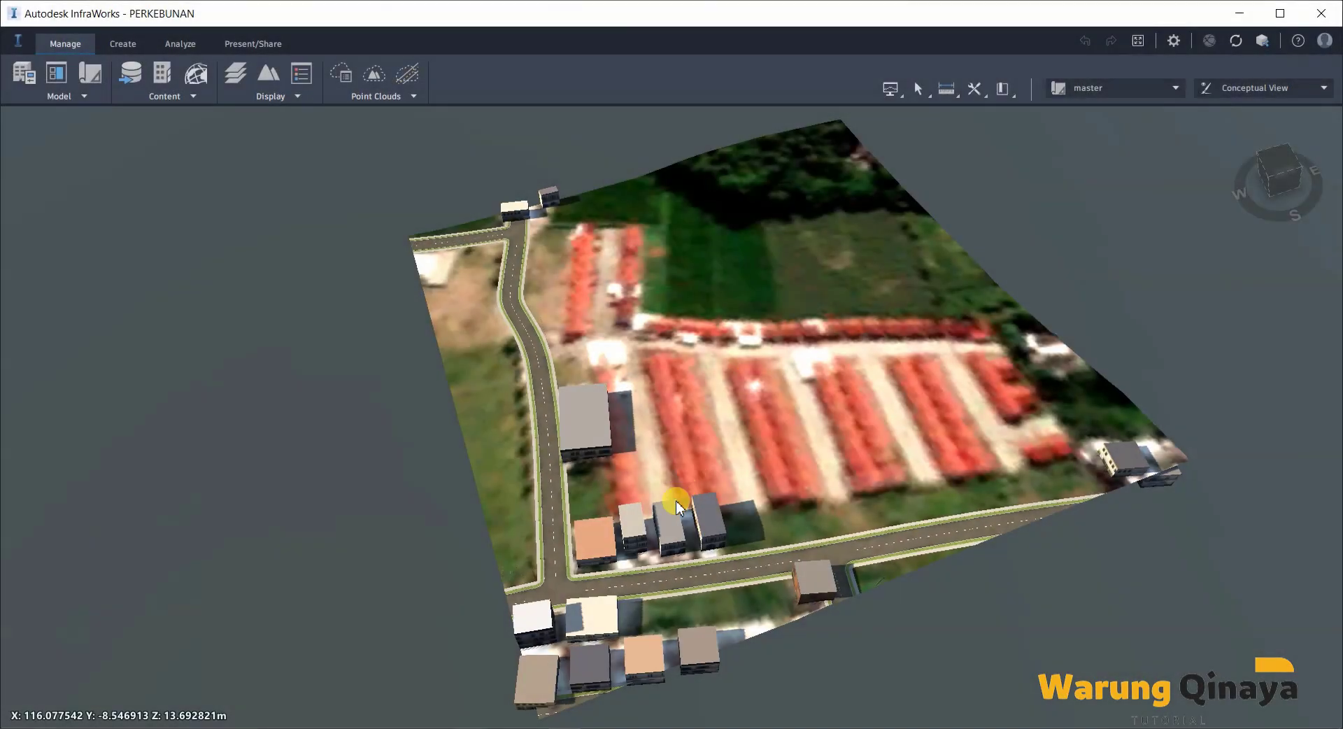
# - Select the left road and orbit the PERKEBUNAN view to inspect roads and buildings
pyautogui.click(547, 441)
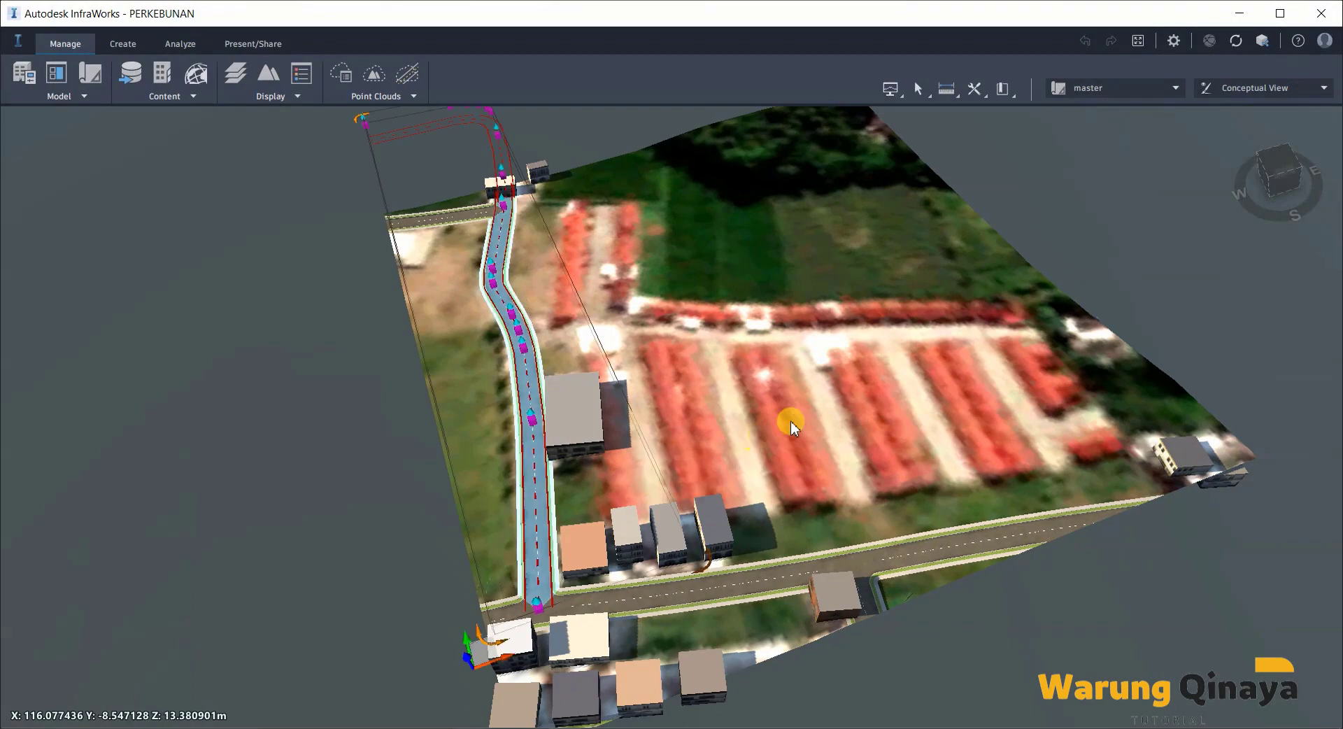
pyautogui.moveTo(791, 427); pyautogui.dragTo(822, 507, button='middle')
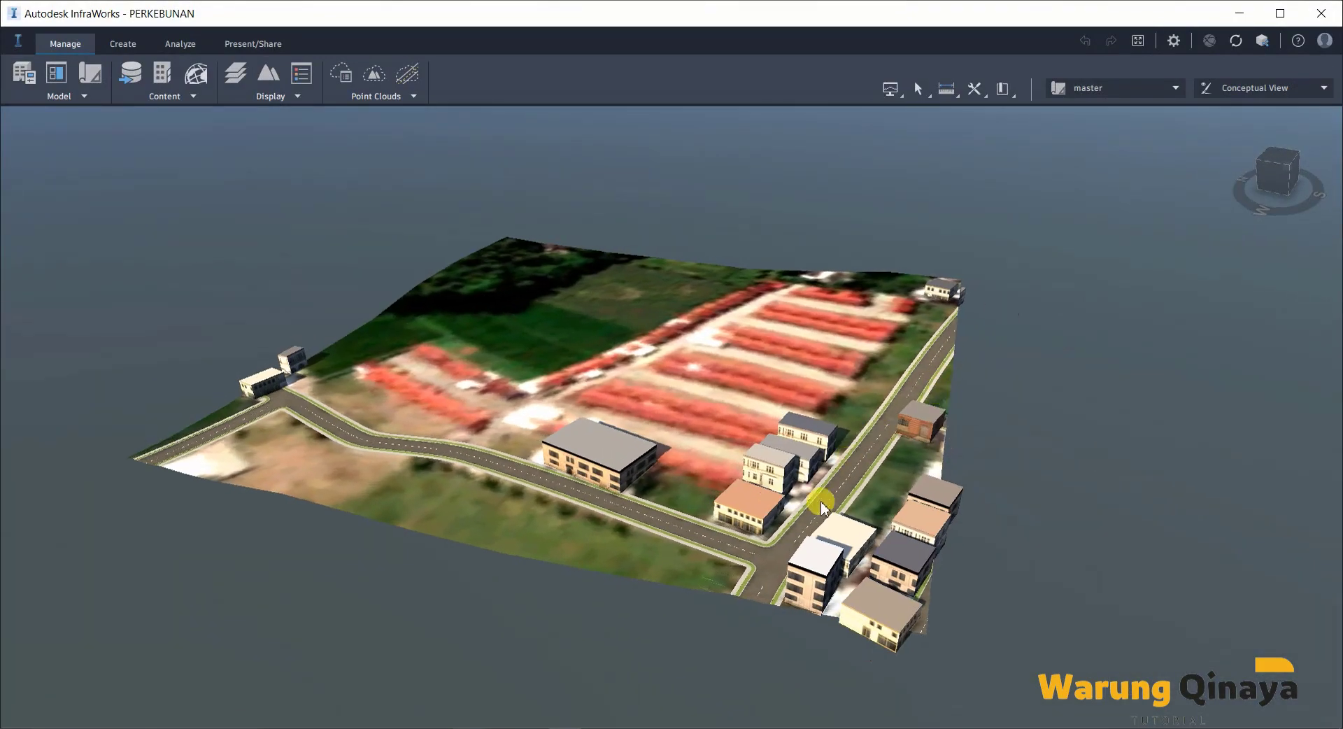
pyautogui.scroll(2, 660, 633)
pyautogui.scroll(2, 555, 554)
pyautogui.scroll(3, 549, 495)
pyautogui.scroll(3, 578, 505)
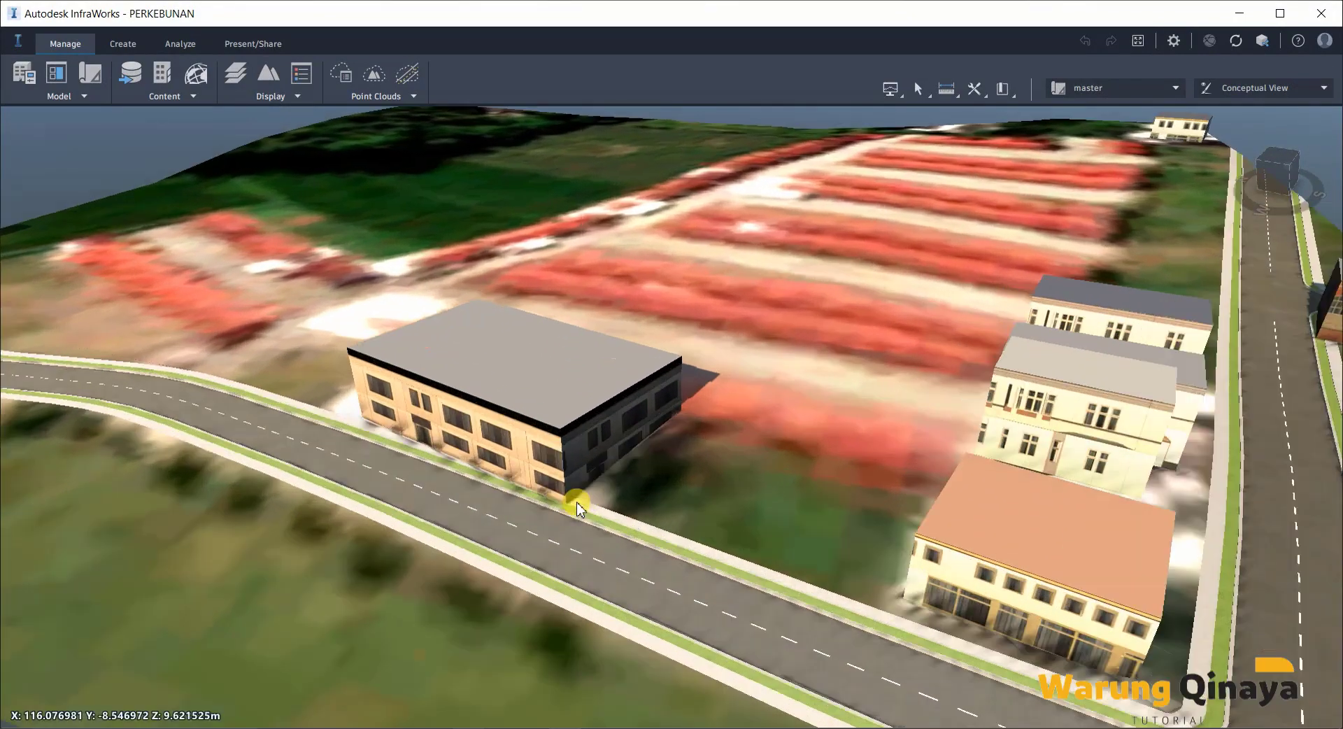
pyautogui.moveTo(726, 459)
pyautogui.mouseDown(button='middle')
pyautogui.moveTo(909, 401)
pyautogui.moveTo(1013, 412)
pyautogui.moveTo(1047, 495)
pyautogui.mouseUp(button='middle')
pyautogui.moveTo(869, 543)
pyautogui.mouseDown(button='middle')
pyautogui.moveTo(609, 569)
pyautogui.moveTo(345, 441)
pyautogui.moveTo(444, 424)
pyautogui.mouseUp(button='middle')
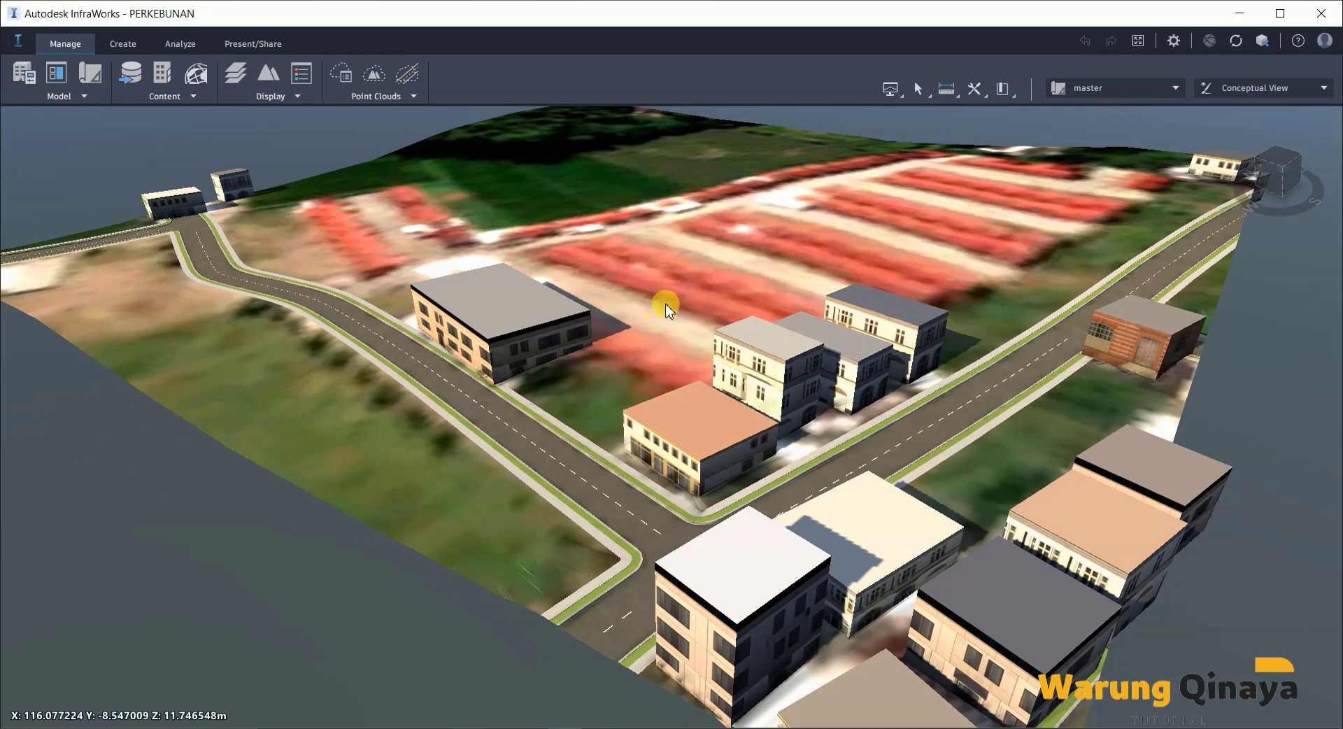
pyautogui.moveTo(666, 308); pyautogui.dragTo(791, 288, button='middle')
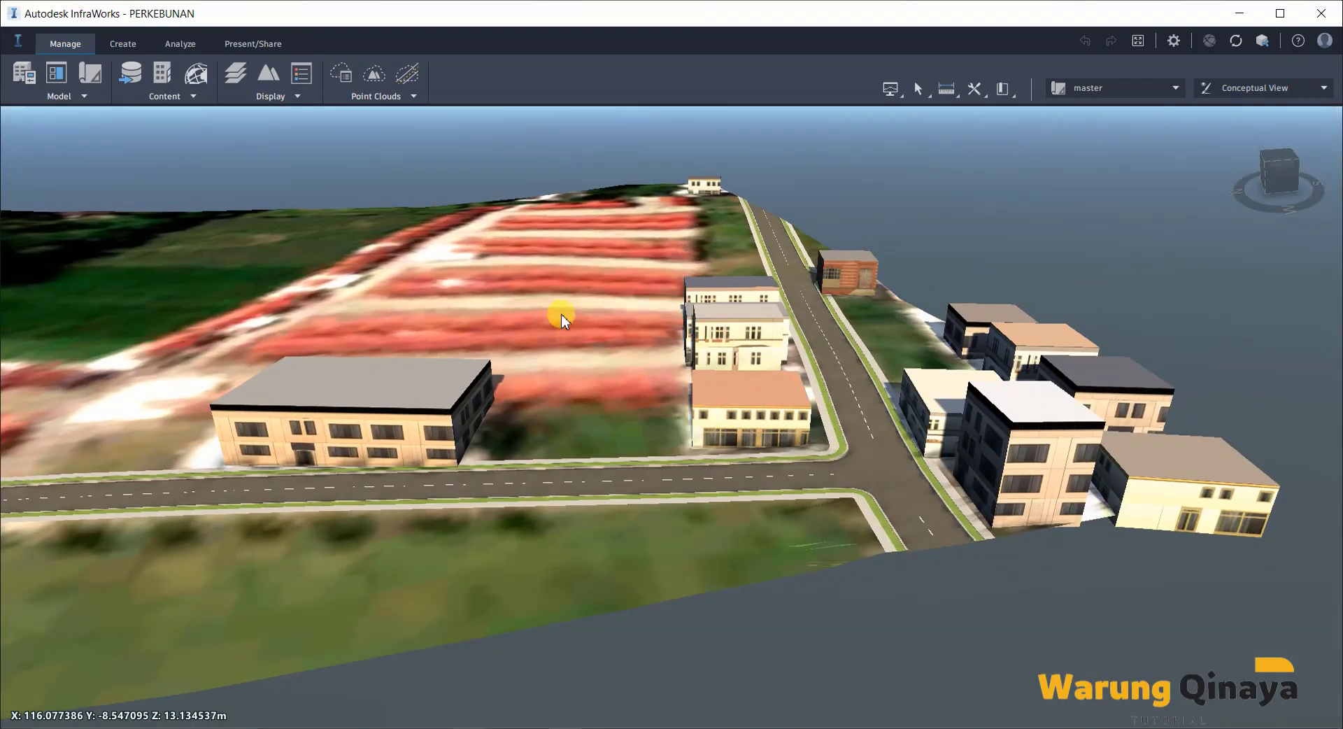
pyautogui.moveTo(562, 319)
pyautogui.mouseDown(button='middle')
pyautogui.moveTo(710, 296)
pyautogui.moveTo(675, 366)
pyautogui.moveTo(747, 357)
pyautogui.moveTo(794, 406)
pyautogui.mouseUp(button='middle')
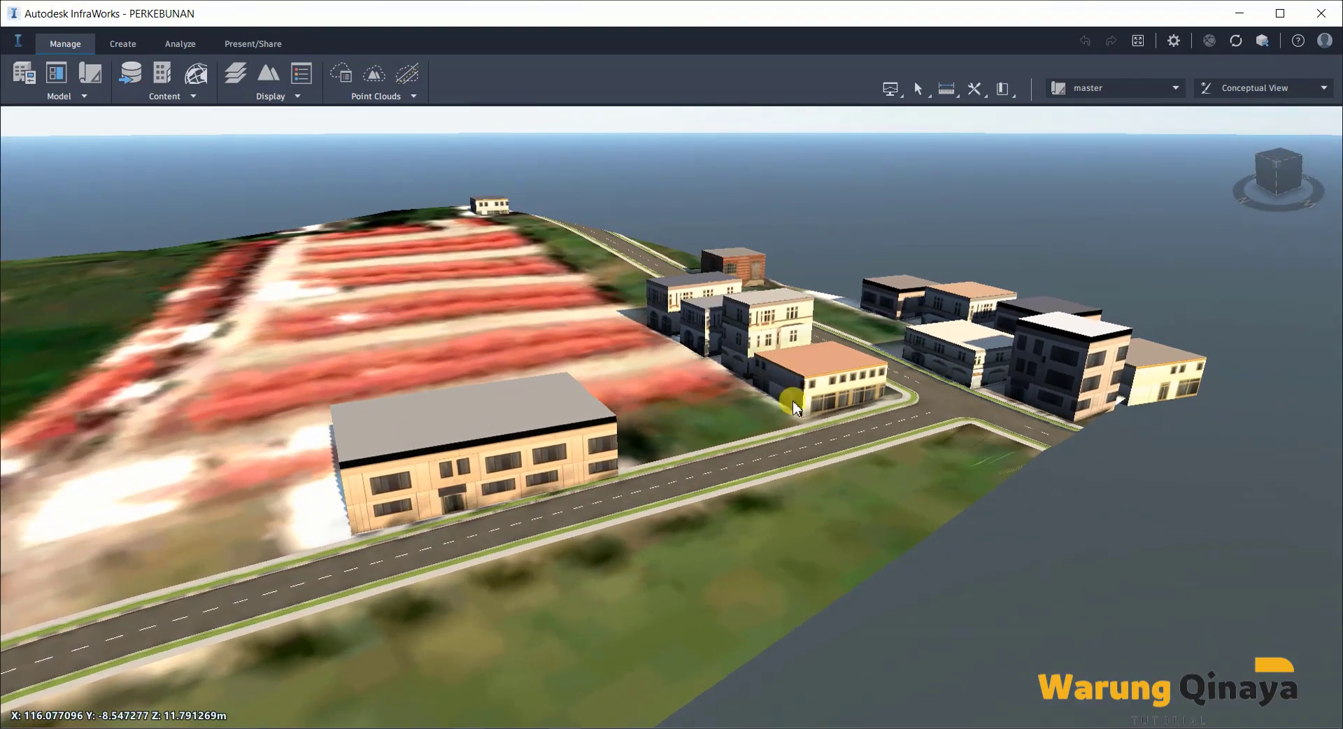
pyautogui.moveTo(788, 526)
pyautogui.mouseDown(button='middle')
pyautogui.moveTo(672, 376)
pyautogui.moveTo(564, 434)
pyautogui.mouseUp(button='middle')
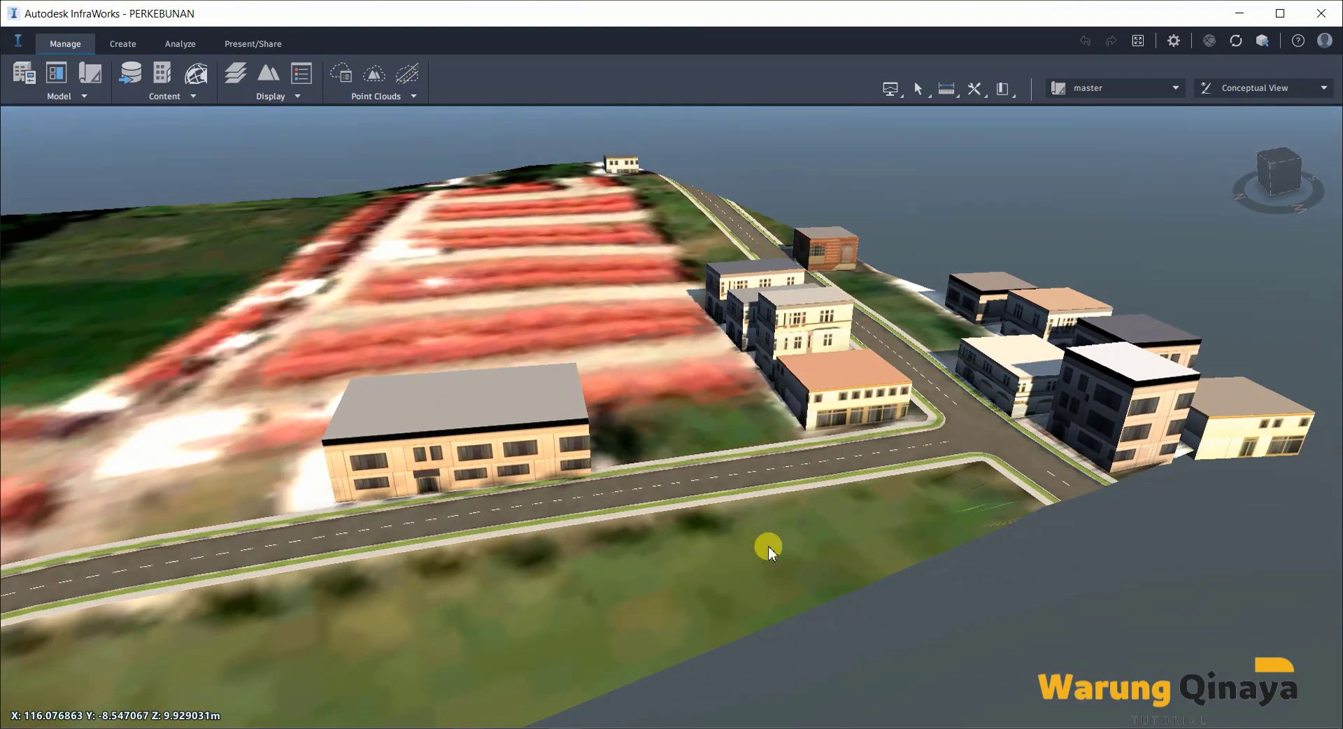
pyautogui.moveTo(767, 543)
pyautogui.mouseDown(button='middle')
pyautogui.moveTo(661, 570)
pyautogui.moveTo(378, 570)
pyautogui.moveTo(384, 548)
pyautogui.moveTo(633, 405)
pyautogui.moveTo(690, 425)
pyautogui.moveTo(666, 420)
pyautogui.moveTo(618, 476)
pyautogui.moveTo(639, 380)
pyautogui.moveTo(579, 438)
pyautogui.moveTo(852, 312)
pyautogui.moveTo(755, 381)
pyautogui.mouseUp(button='middle')
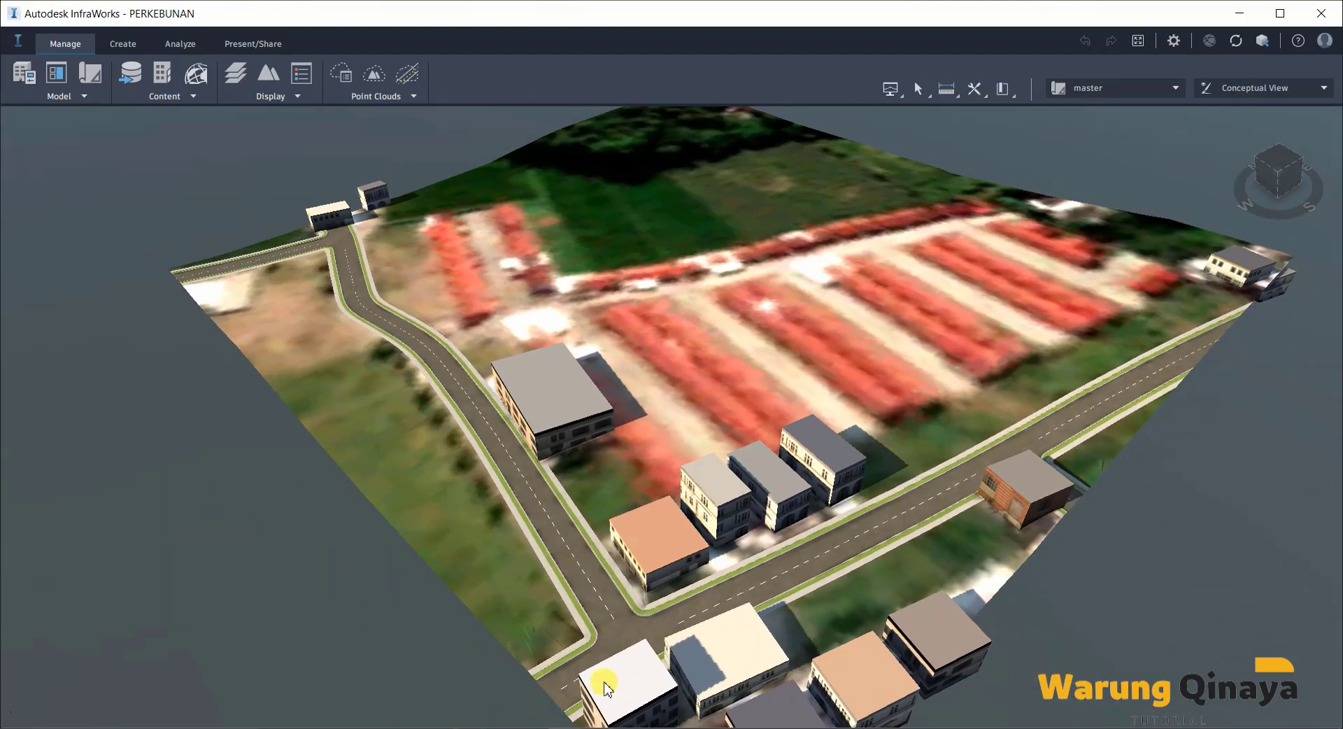
# - Delete the diagonal road across the lower area of the model
pyautogui.click(560, 488)
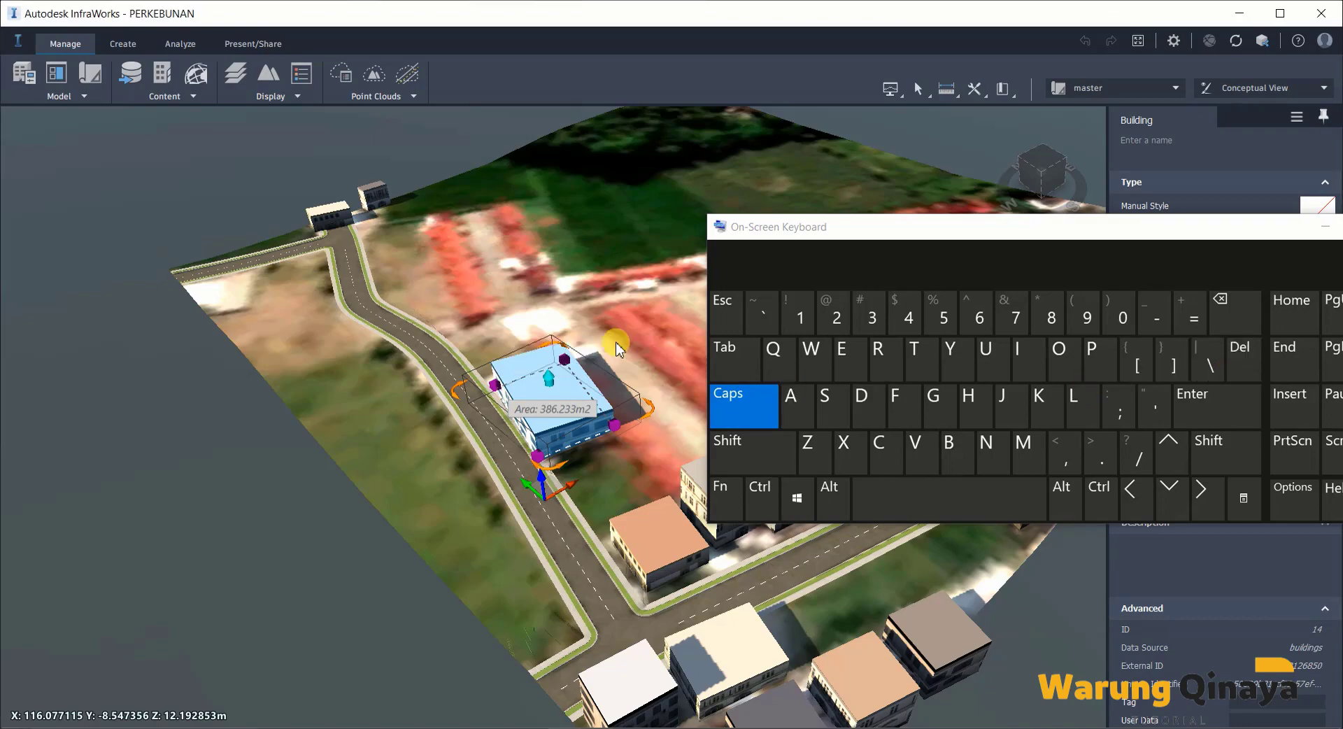
pyautogui.click(647, 339)
pyautogui.moveTo(1112, 251); pyautogui.dragTo(501, 240)
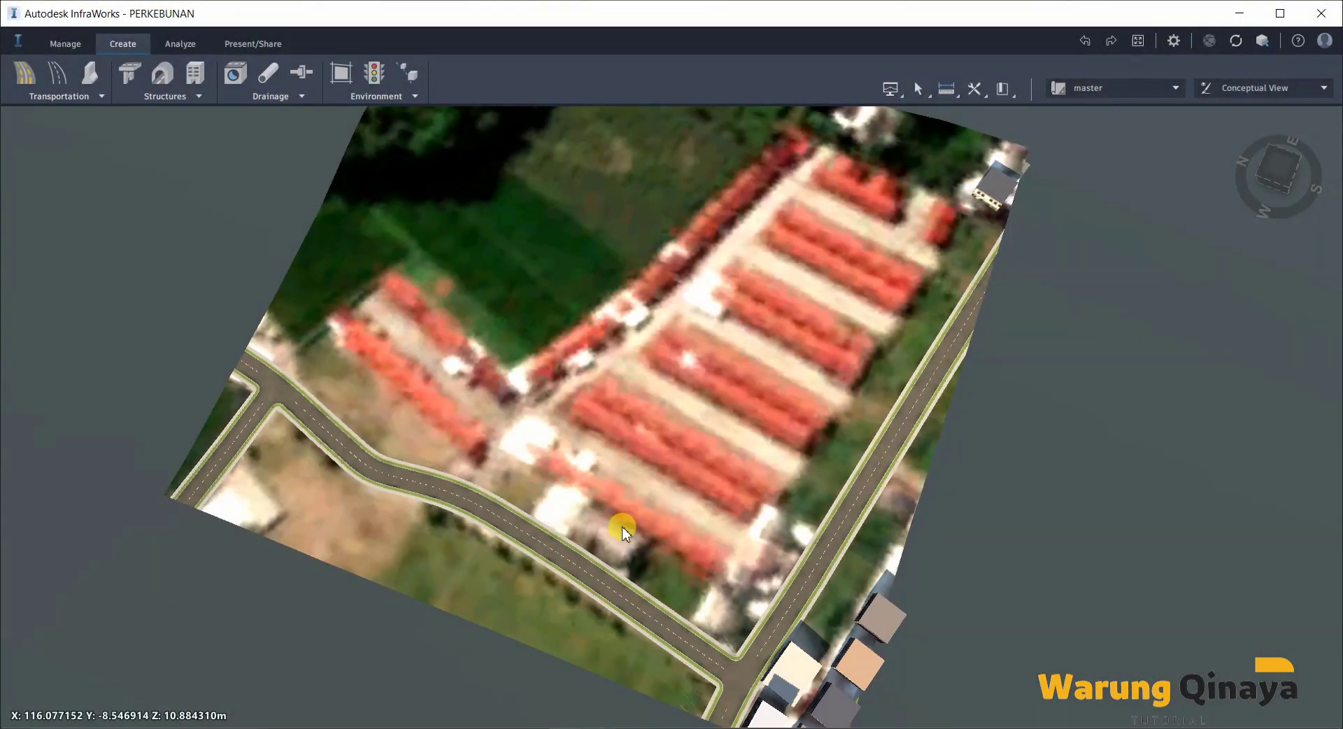
pyautogui.moveTo(624, 510)
pyautogui.keyDown('shift'); pyautogui.mouseDown(button='middle')
pyautogui.moveTo(698, 416)
pyautogui.moveTo(575, 584)
pyautogui.mouseUp(button='middle'); pyautogui.keyUp('shift')
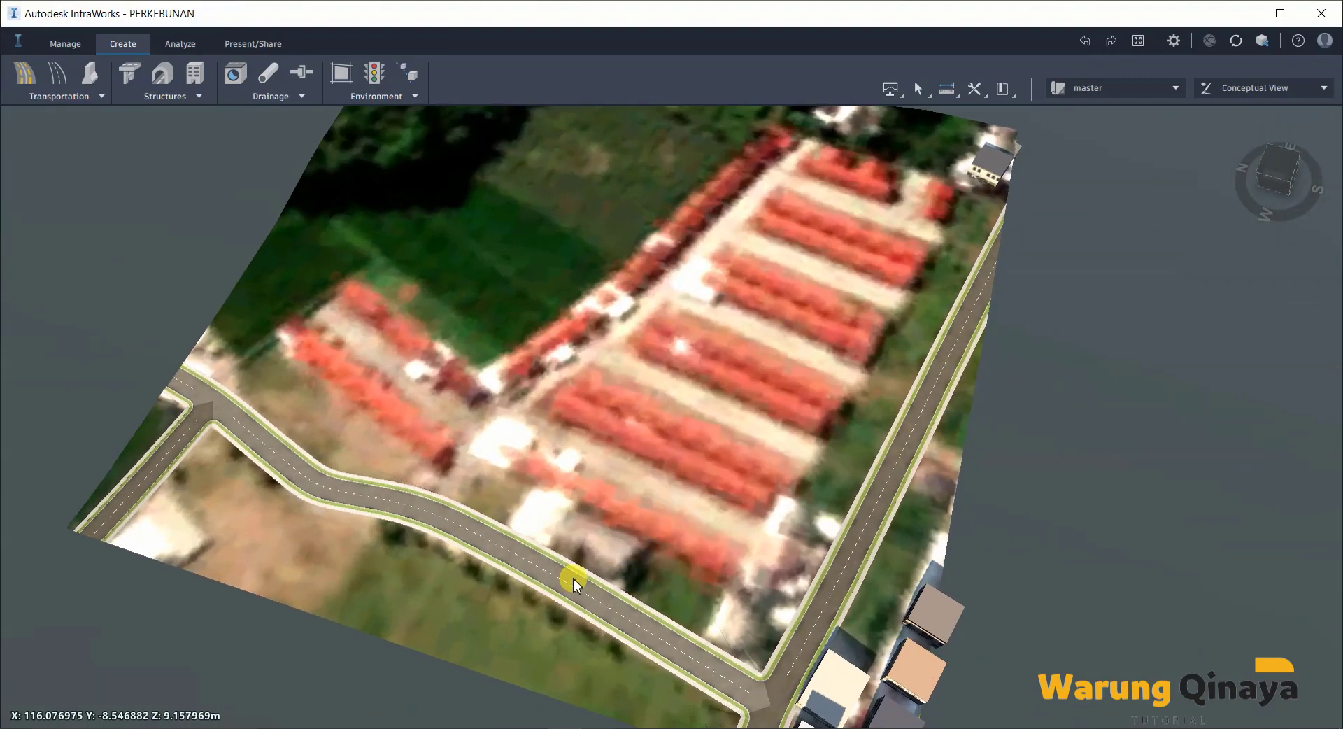
pyautogui.click(629, 726)
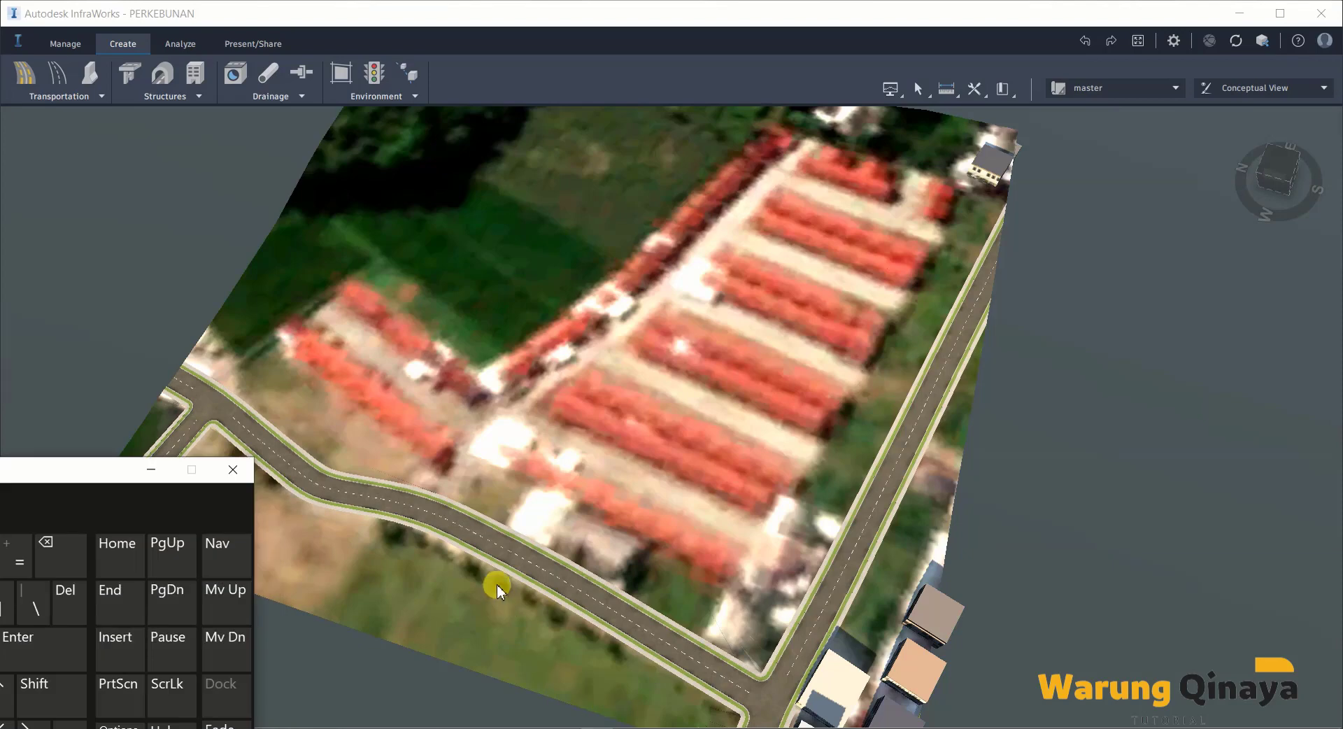
pyautogui.click(497, 549)
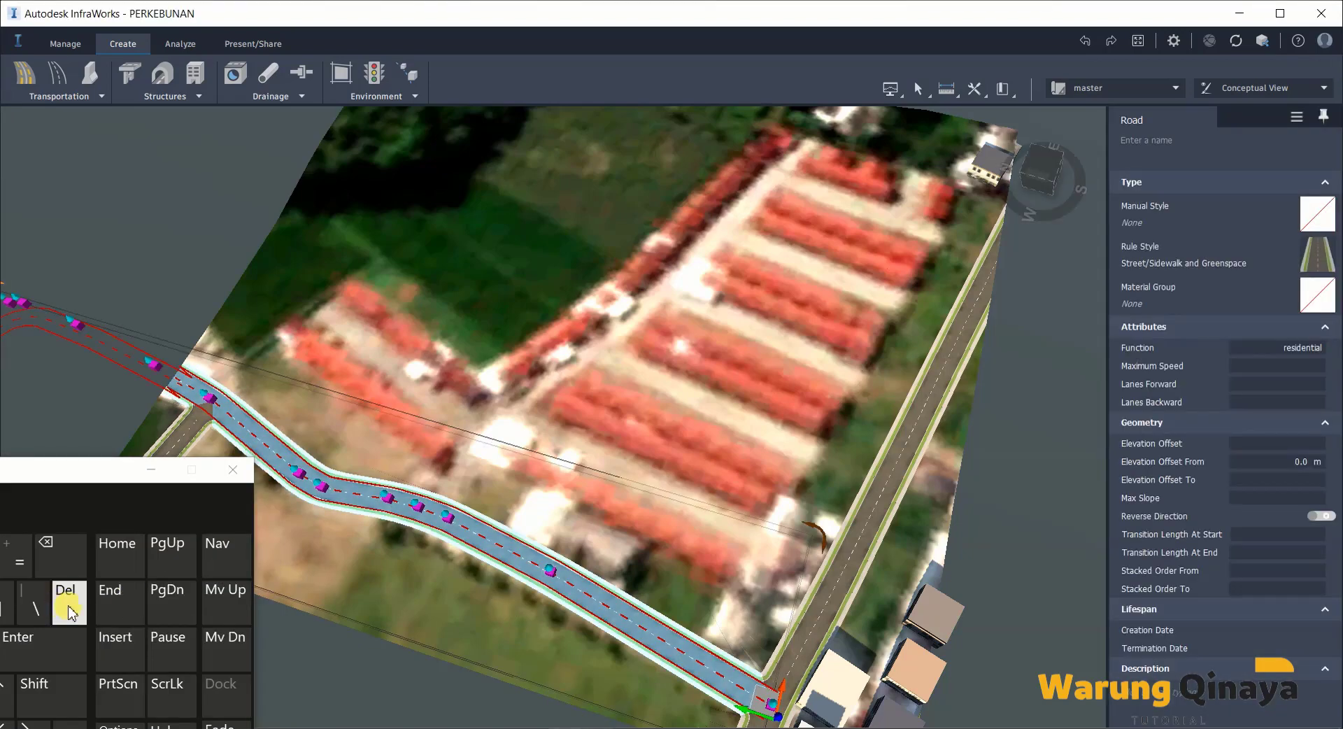
pyautogui.click(68, 602)
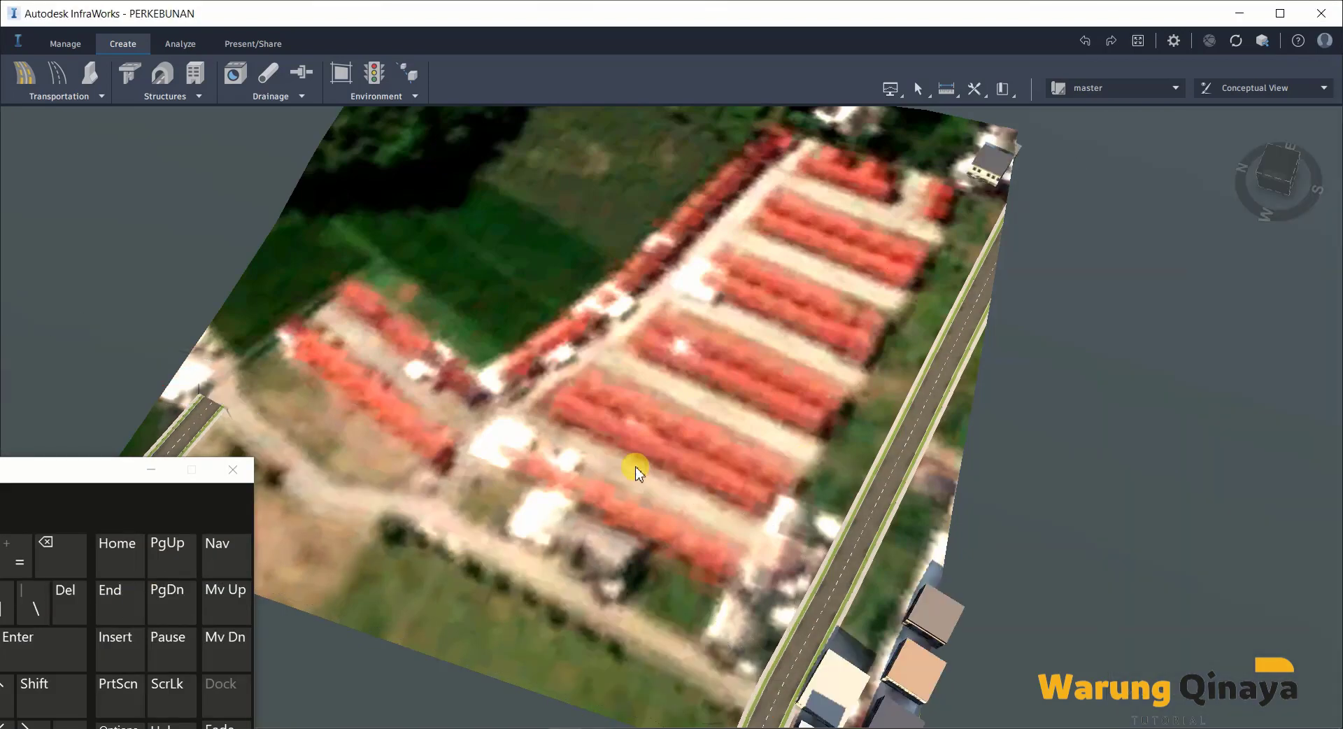
# - Delete the road at the left edge and the road along the model's edge
pyautogui.keyDown('shift'); pyautogui.moveTo(633, 464); pyautogui.dragTo(285, 413, button='middle'); pyautogui.keyUp('shift')
pyautogui.click(301, 392)
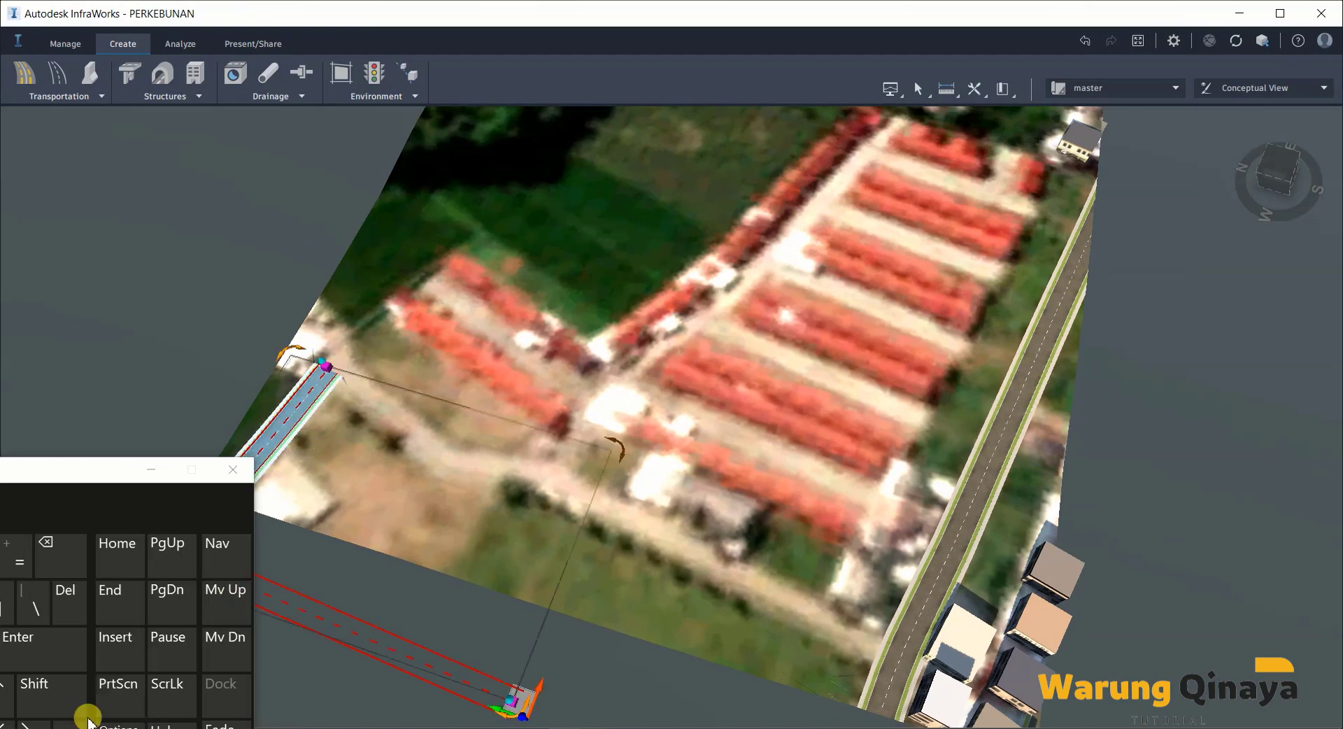
pyautogui.click(80, 609)
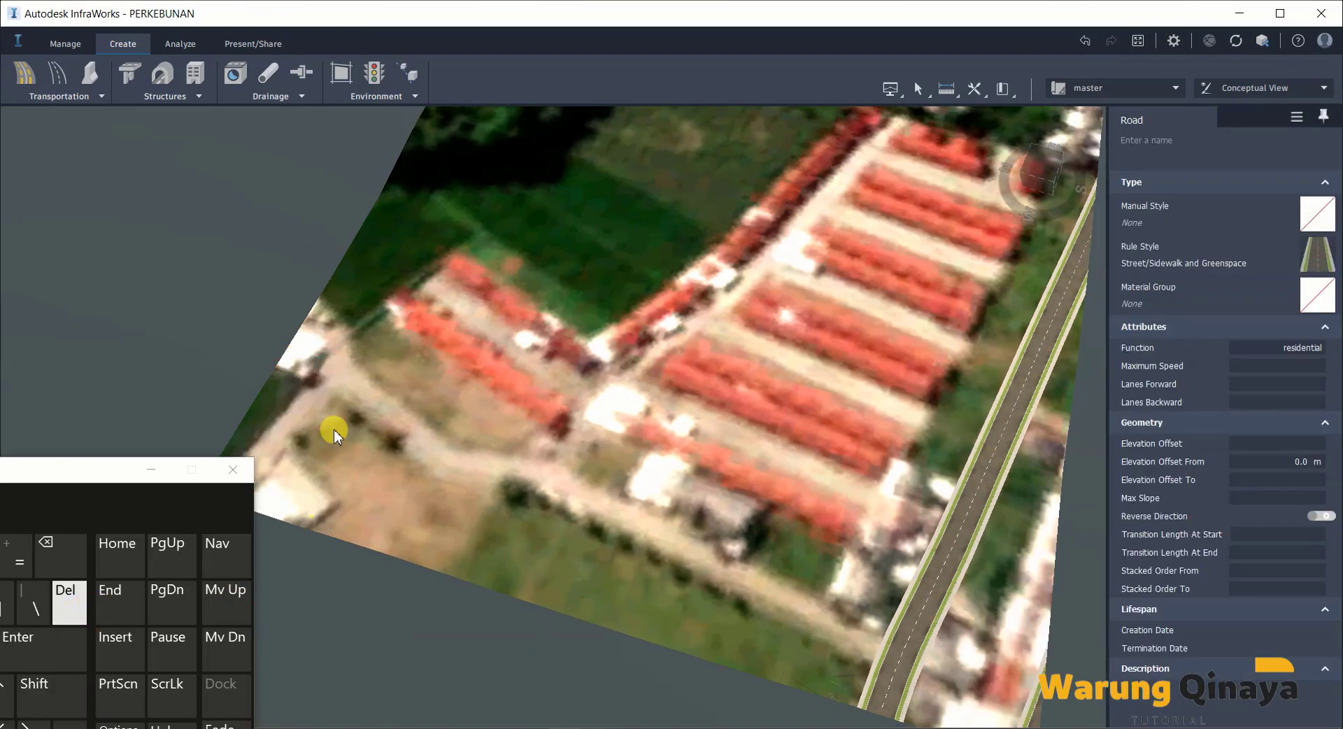
pyautogui.moveTo(822, 408)
pyautogui.keyDown('shift'); pyautogui.mouseDown(button='middle')
pyautogui.moveTo(865, 588)
pyautogui.moveTo(795, 594)
pyautogui.moveTo(756, 569)
pyautogui.moveTo(794, 497)
pyautogui.moveTo(779, 495)
pyautogui.moveTo(768, 543)
pyautogui.moveTo(615, 666)
pyautogui.moveTo(1103, 425)
pyautogui.moveTo(848, 405)
pyautogui.moveTo(594, 492)
pyautogui.moveTo(747, 277)
pyautogui.moveTo(726, 321)
pyautogui.mouseUp(button='middle'); pyautogui.keyUp('shift')
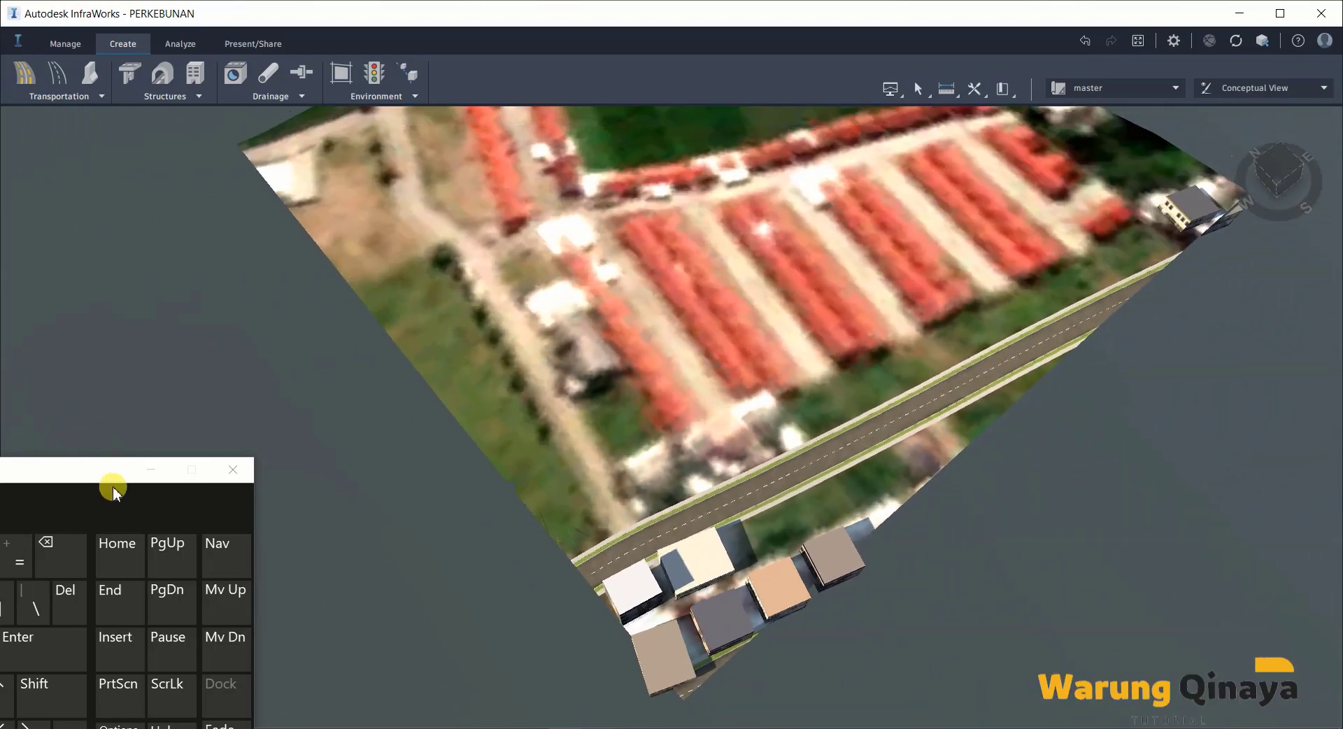
pyautogui.moveTo(98, 471); pyautogui.dragTo(308, 274)
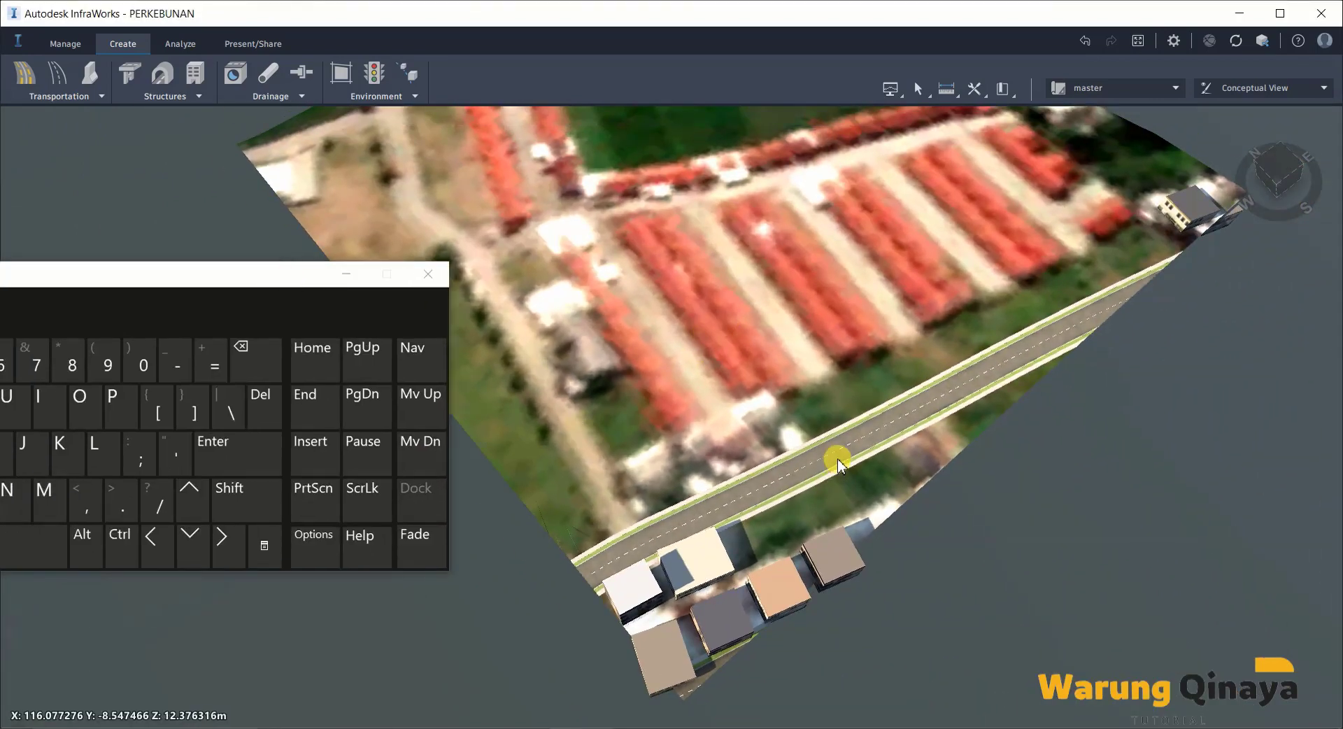
pyautogui.click(837, 455)
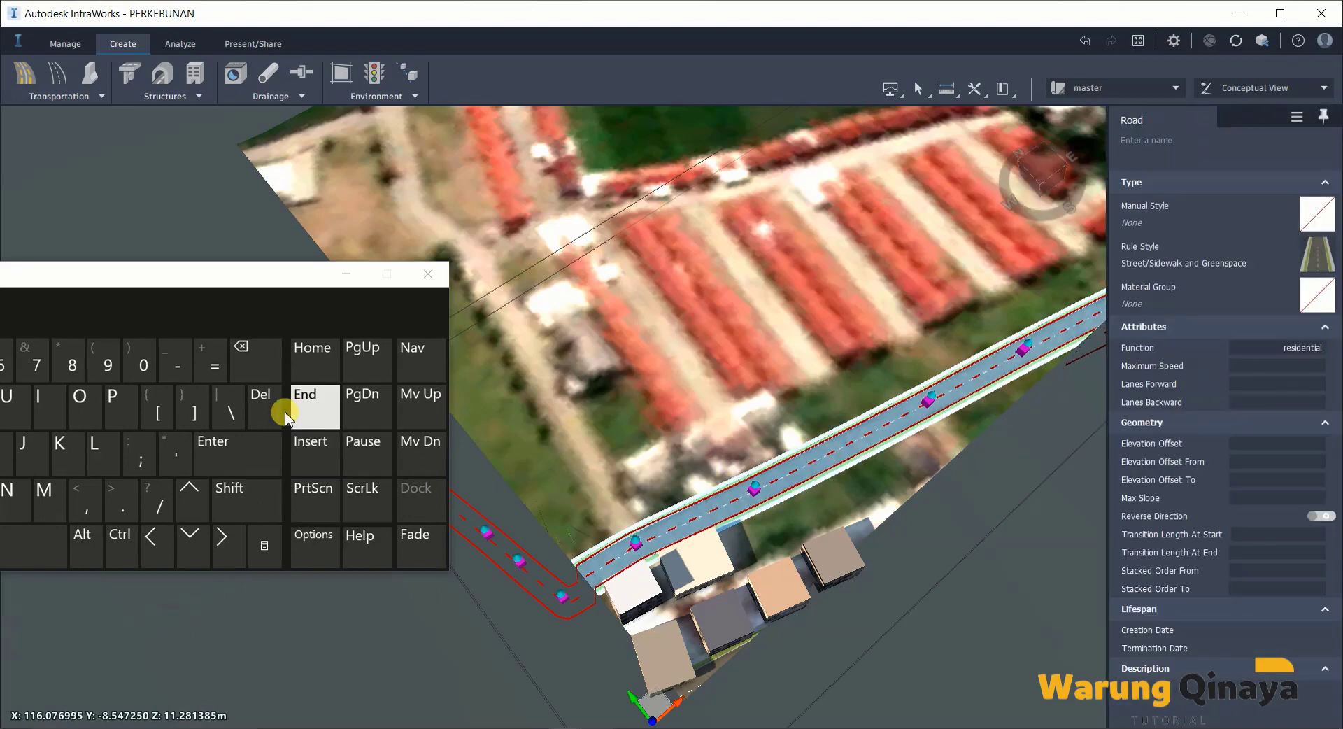
pyautogui.click(276, 411)
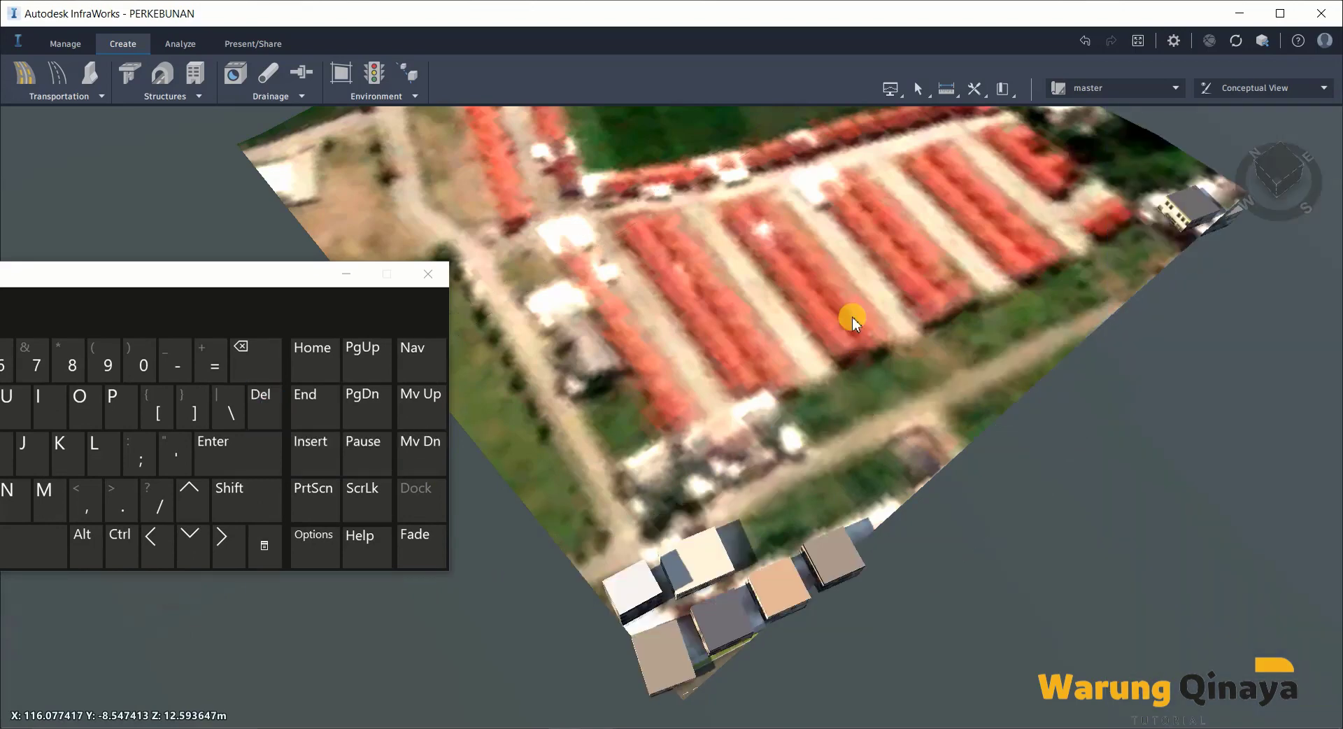
# - Minimize the on-screen keyboard and orbit to a rotated top-down view
pyautogui.click(308, 341)
pyautogui.click(344, 279)
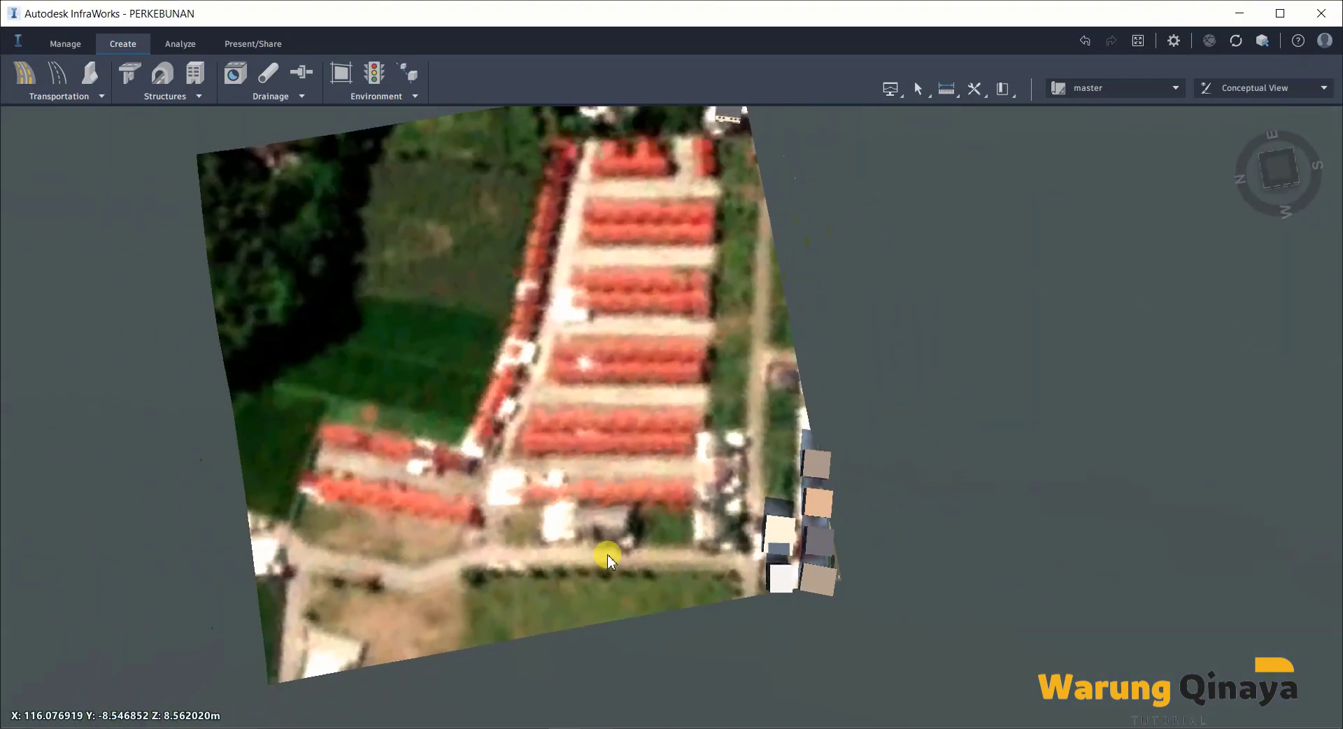
pyautogui.moveTo(607, 560)
pyautogui.keyDown('shift'); pyautogui.mouseDown(button='middle')
pyautogui.moveTo(557, 540)
pyautogui.moveTo(570, 402)
pyautogui.moveTo(623, 495)
pyautogui.moveTo(389, 363)
pyautogui.mouseUp(button='middle'); pyautogui.keyUp('shift')
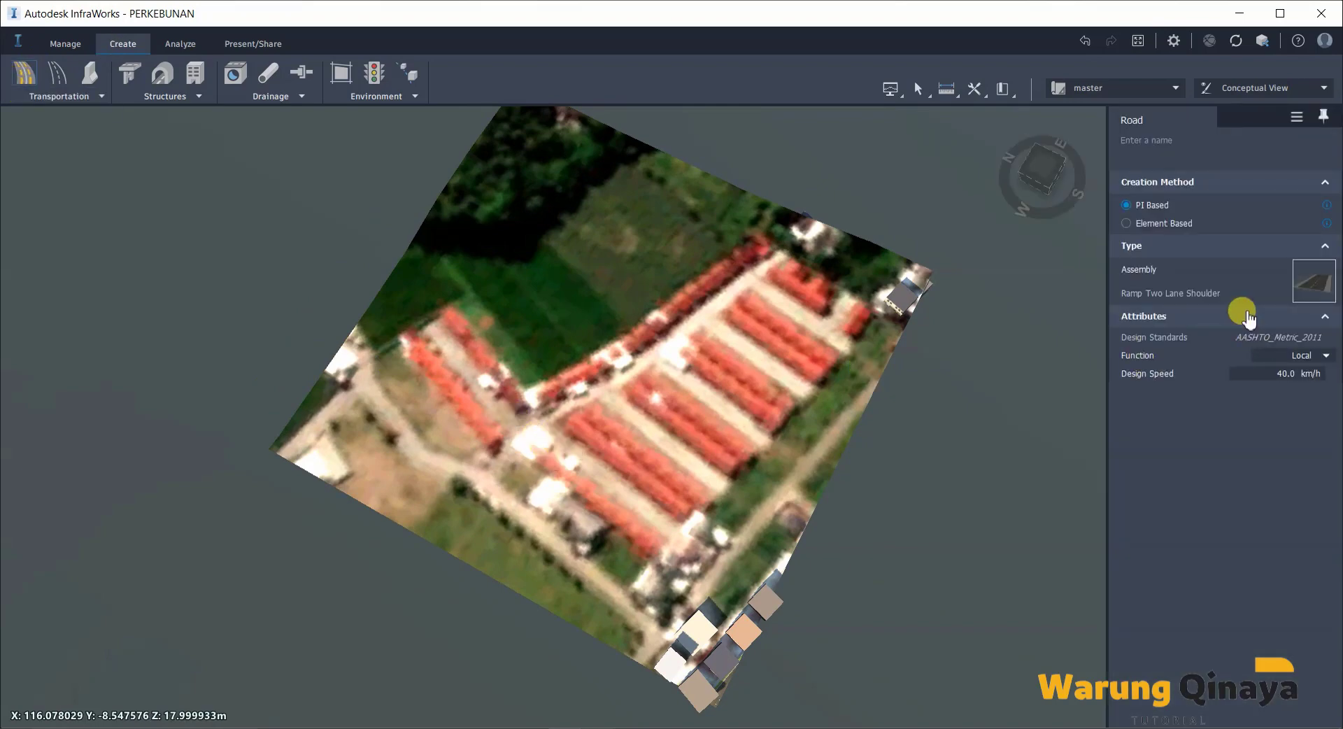
# - Choose the JALAN PERUMAHAN road assembly
pyautogui.click(1205, 296)
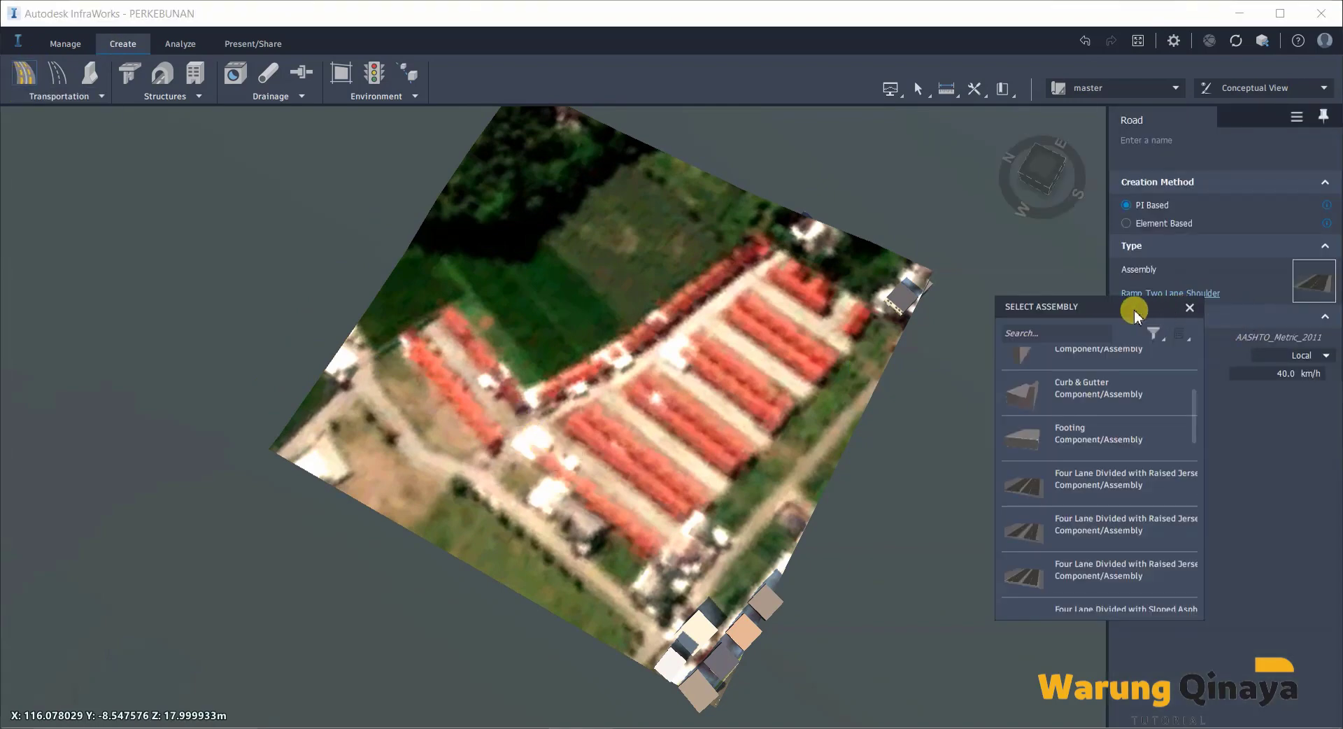
pyautogui.moveTo(1135, 309); pyautogui.dragTo(450, 291)
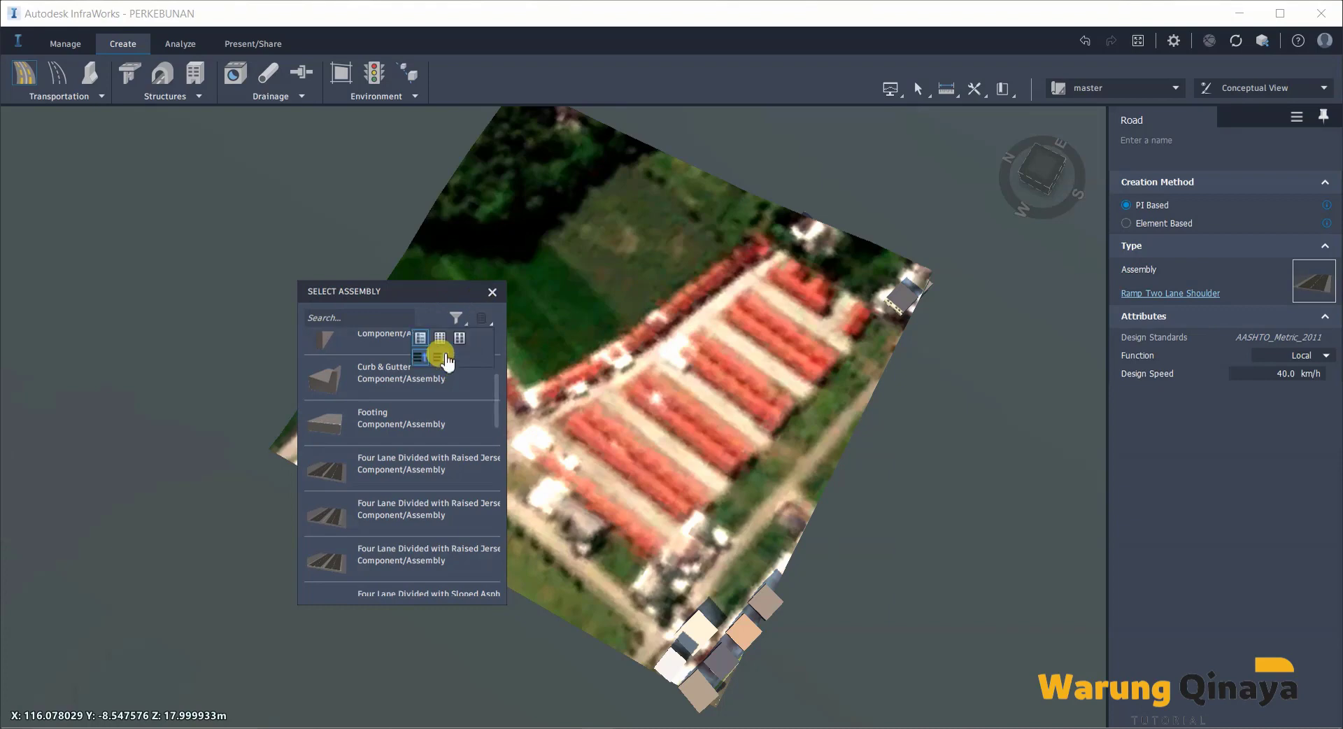
pyautogui.click(459, 338)
pyautogui.scroll(-3, 434, 498)
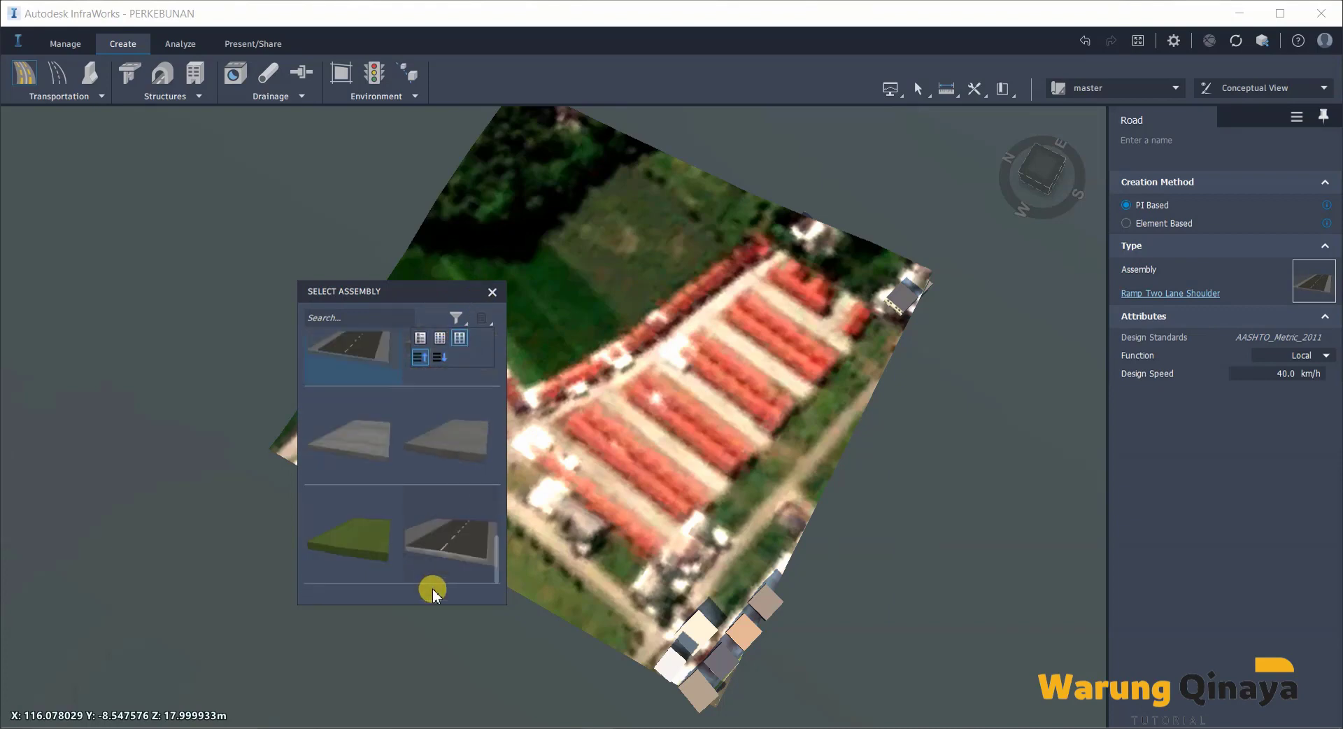
pyautogui.scroll(-1, 434, 593)
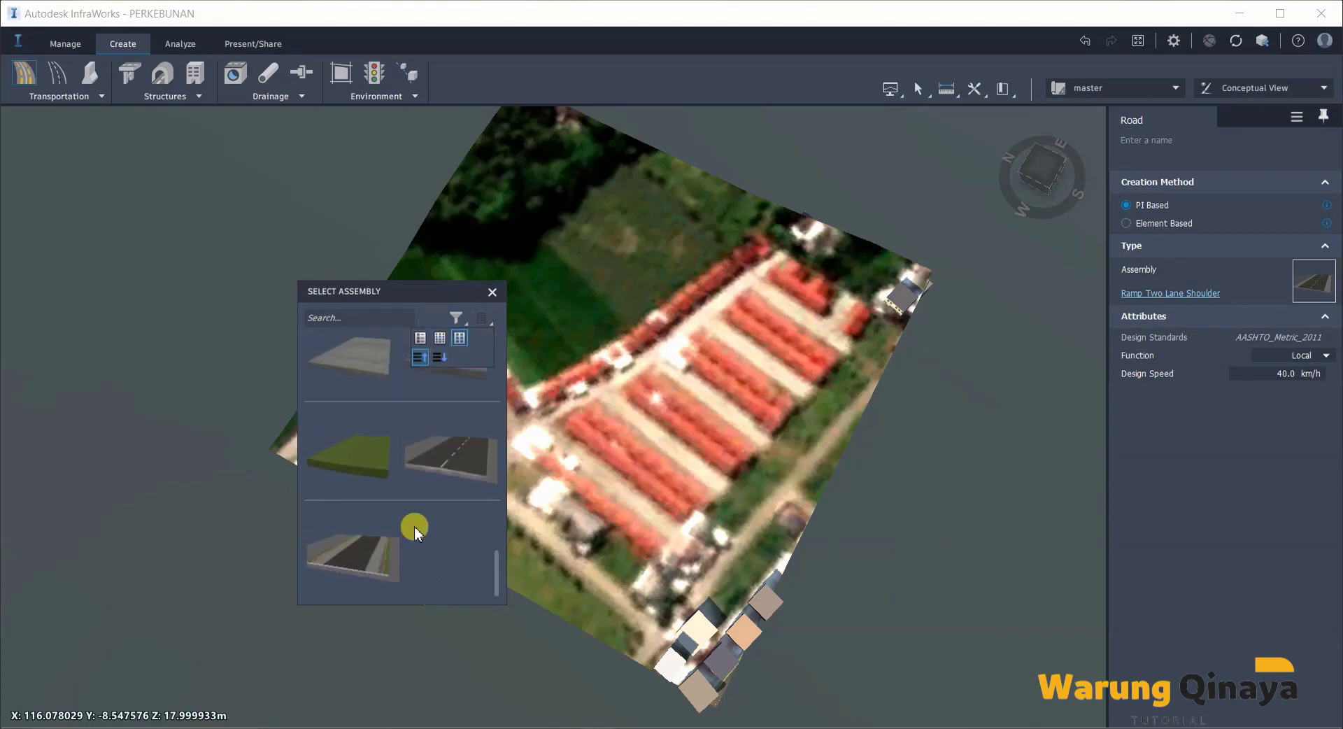
pyautogui.click(354, 556)
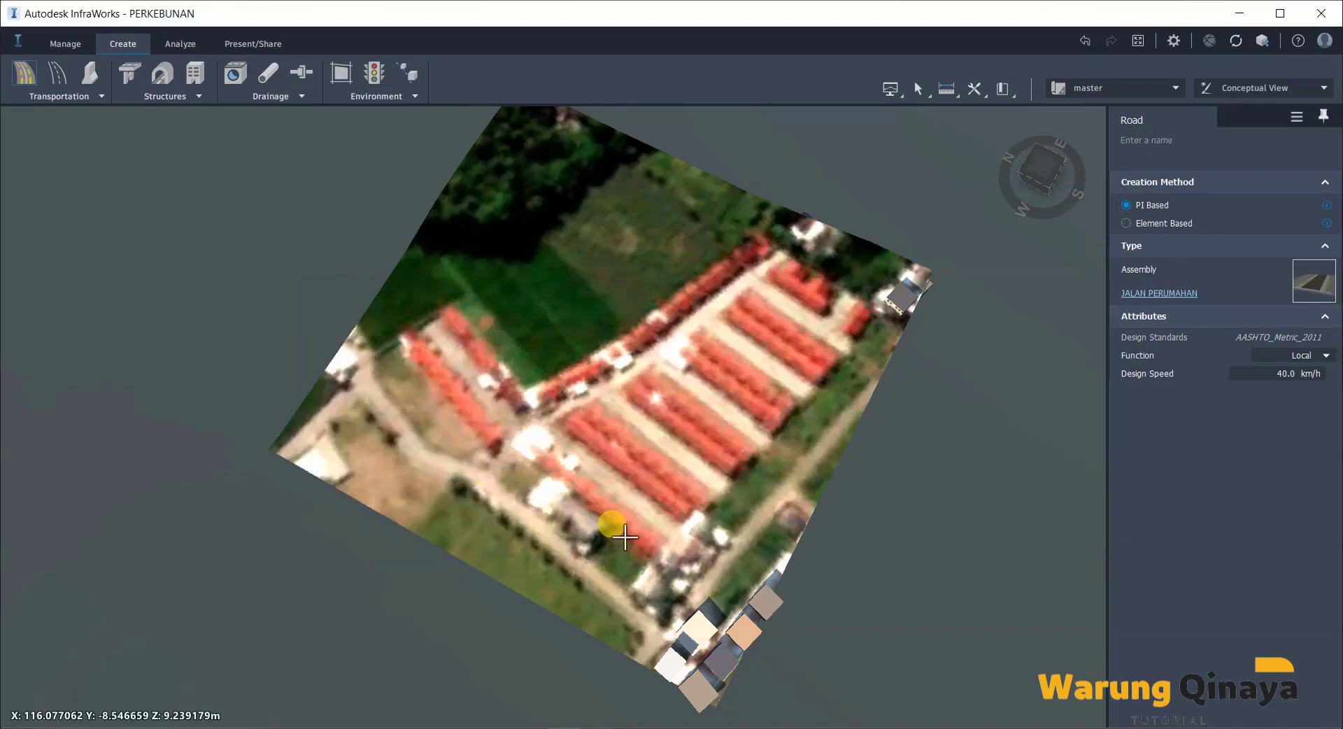
pyautogui.scroll(2, 647, 653)
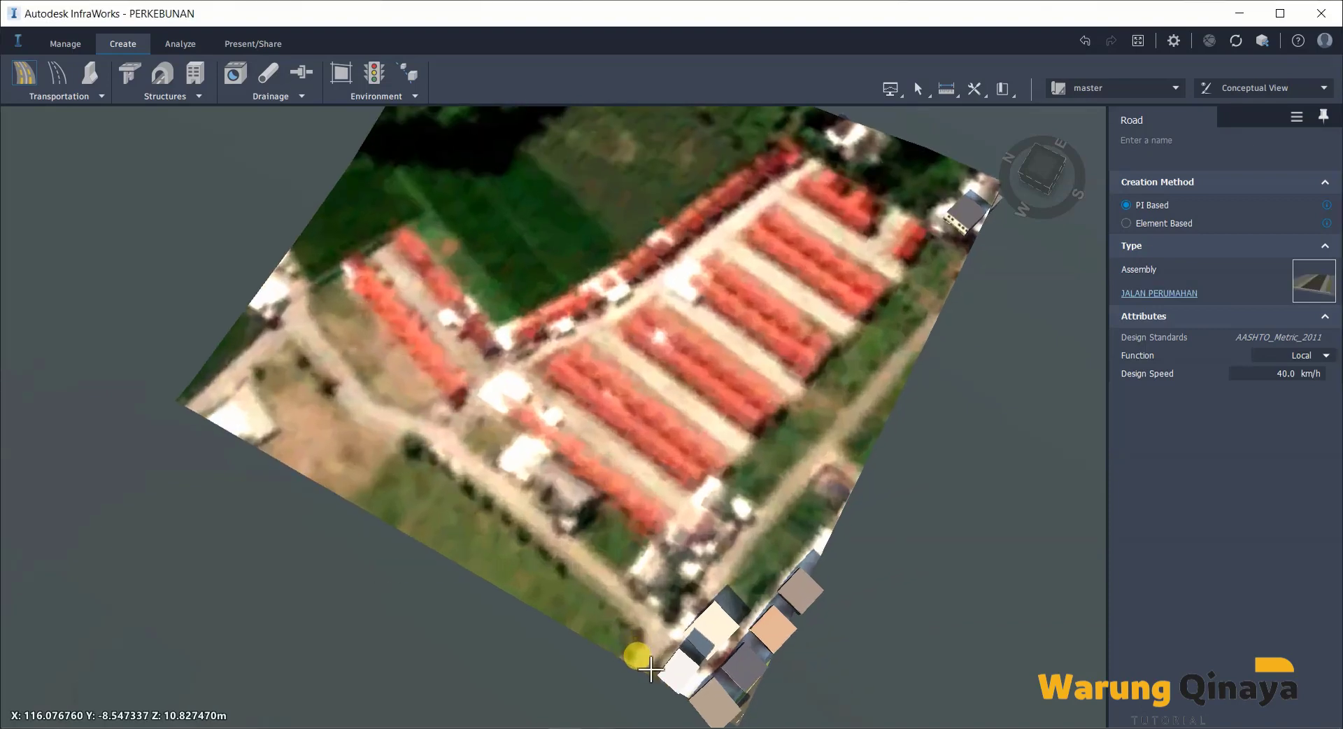
# - Draw a JALAN PERUMAHAN road along the site's southeast edge
pyautogui.click(928, 329)
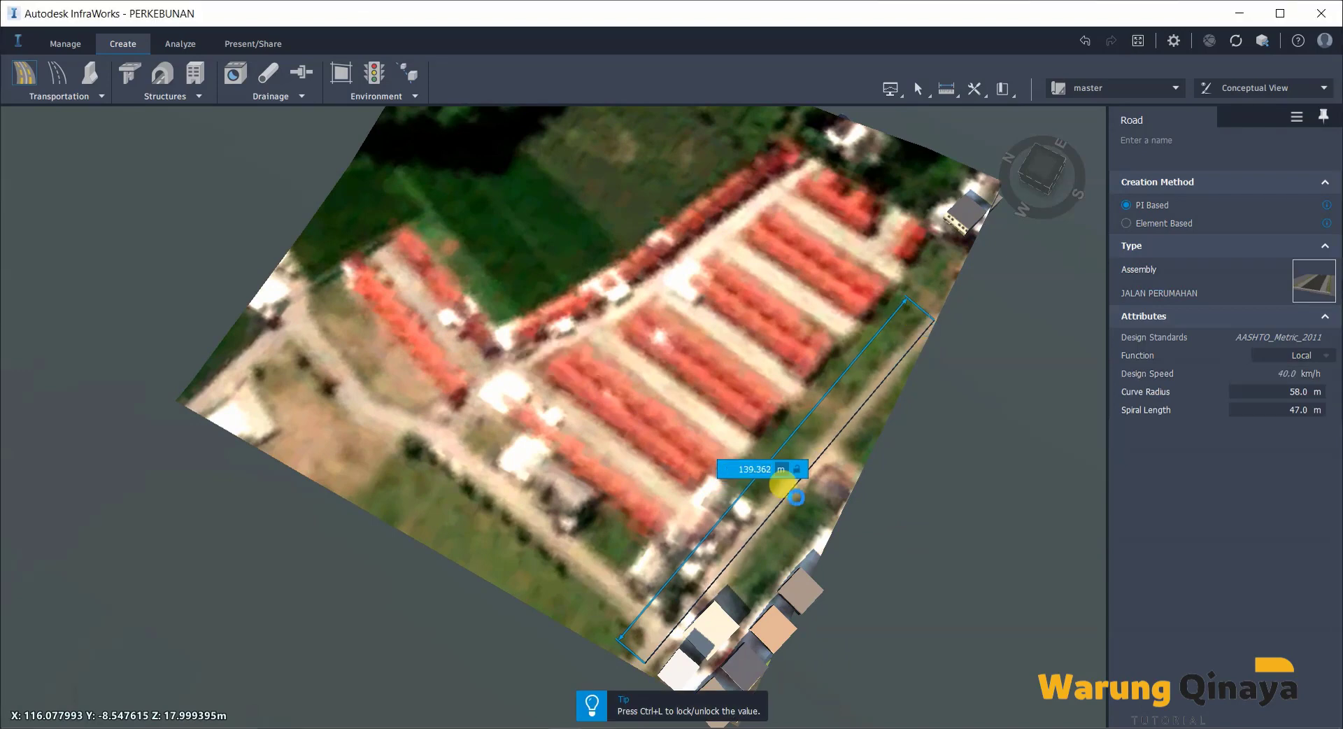
pyautogui.doubleClick(793, 502)
pyautogui.click(643, 648)
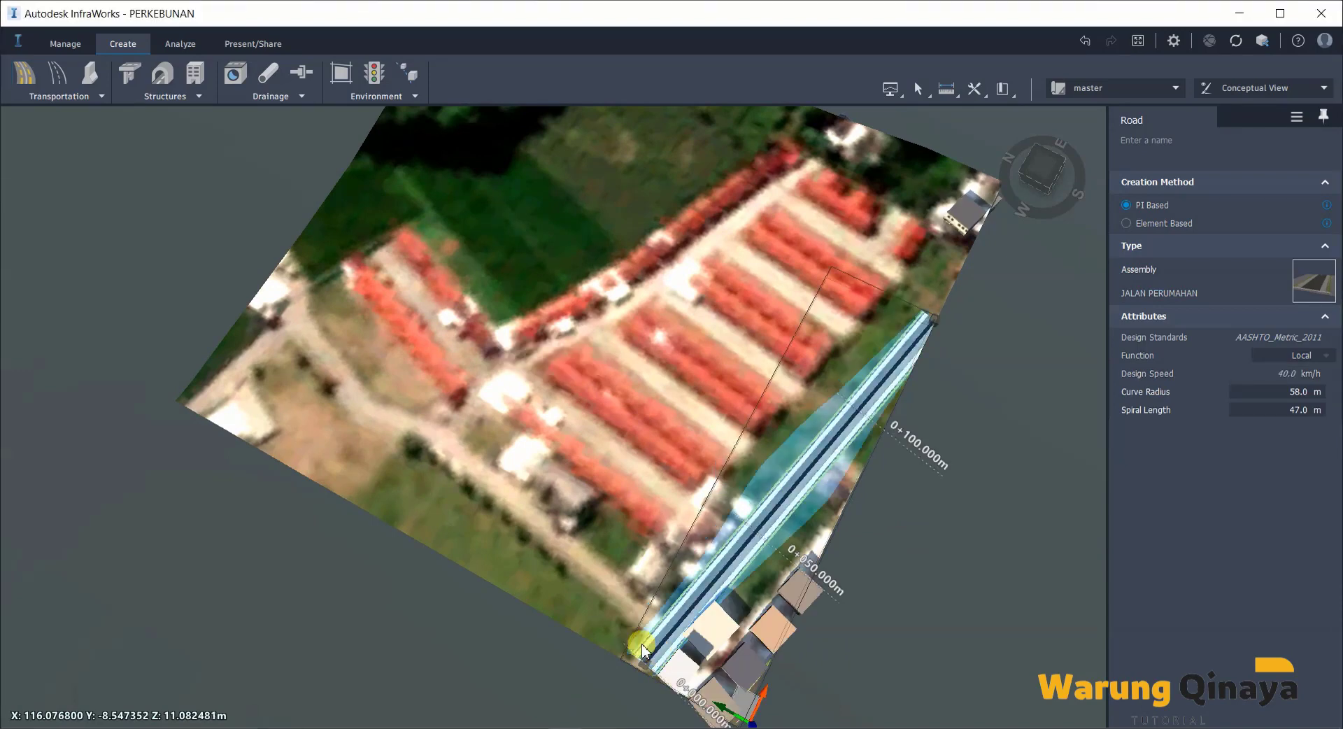
pyautogui.click(29, 83)
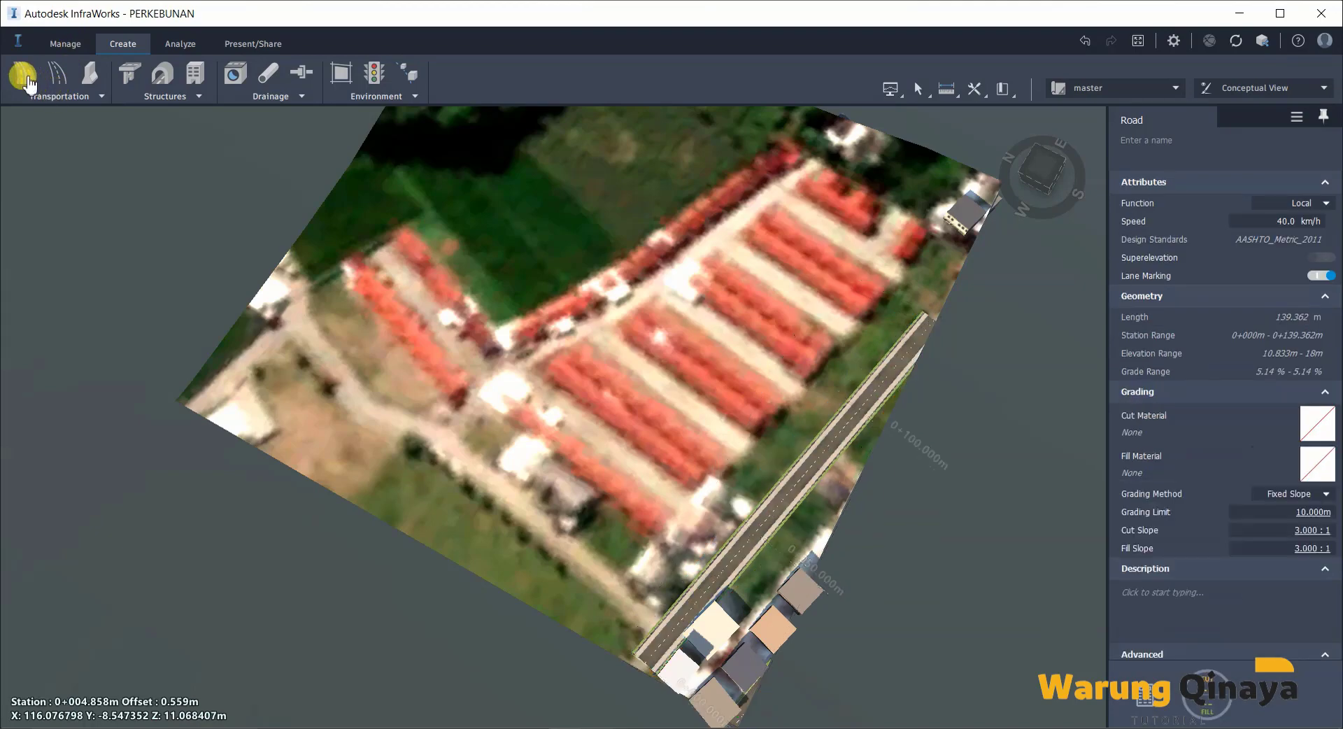
# - Draw a bent 183.486 m road from that road's end to the site's west edge
pyautogui.click(672, 639)
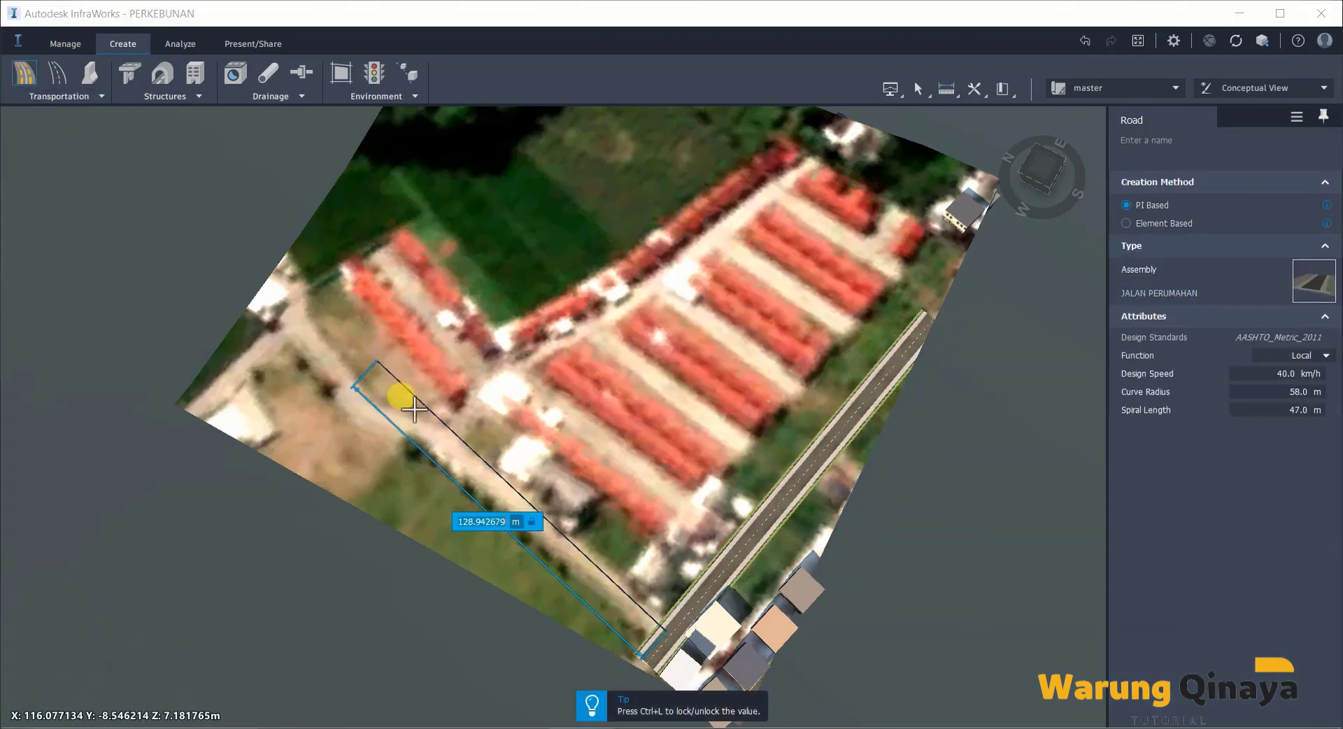
pyautogui.click(448, 442)
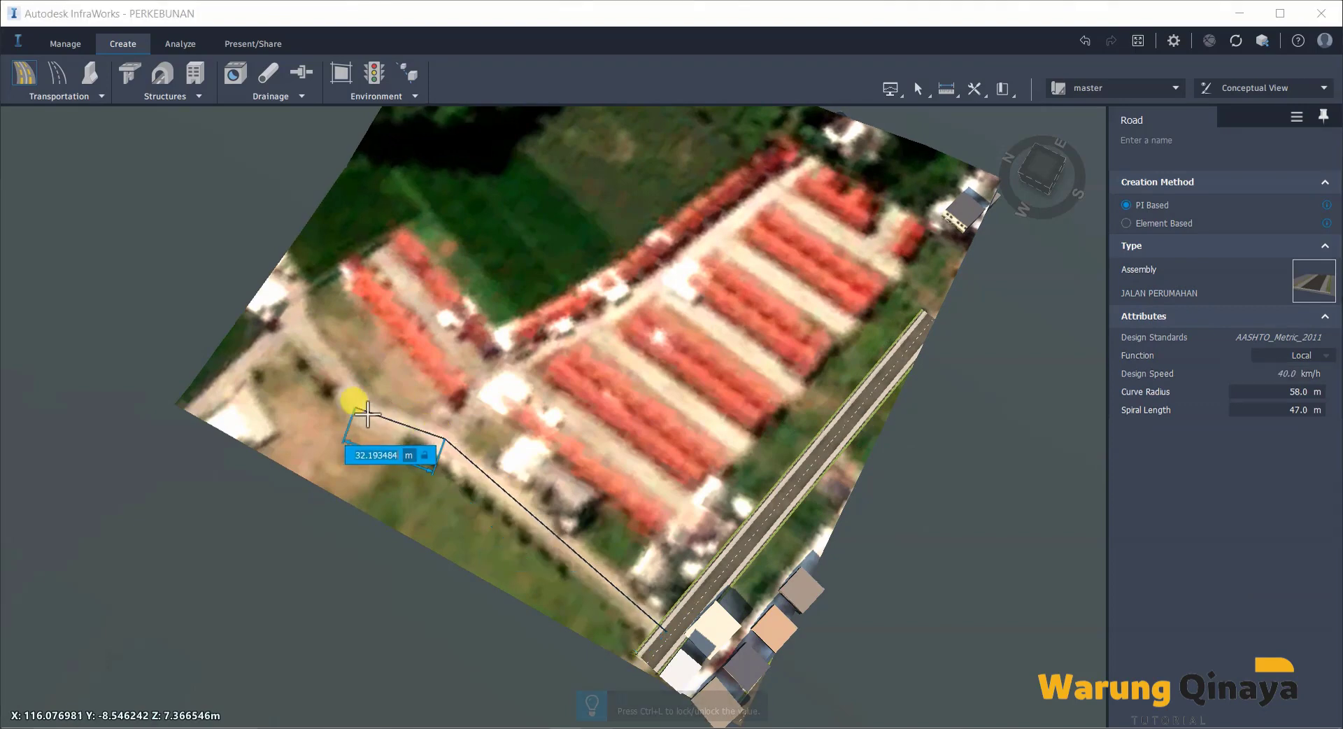
pyautogui.doubleClick(278, 270)
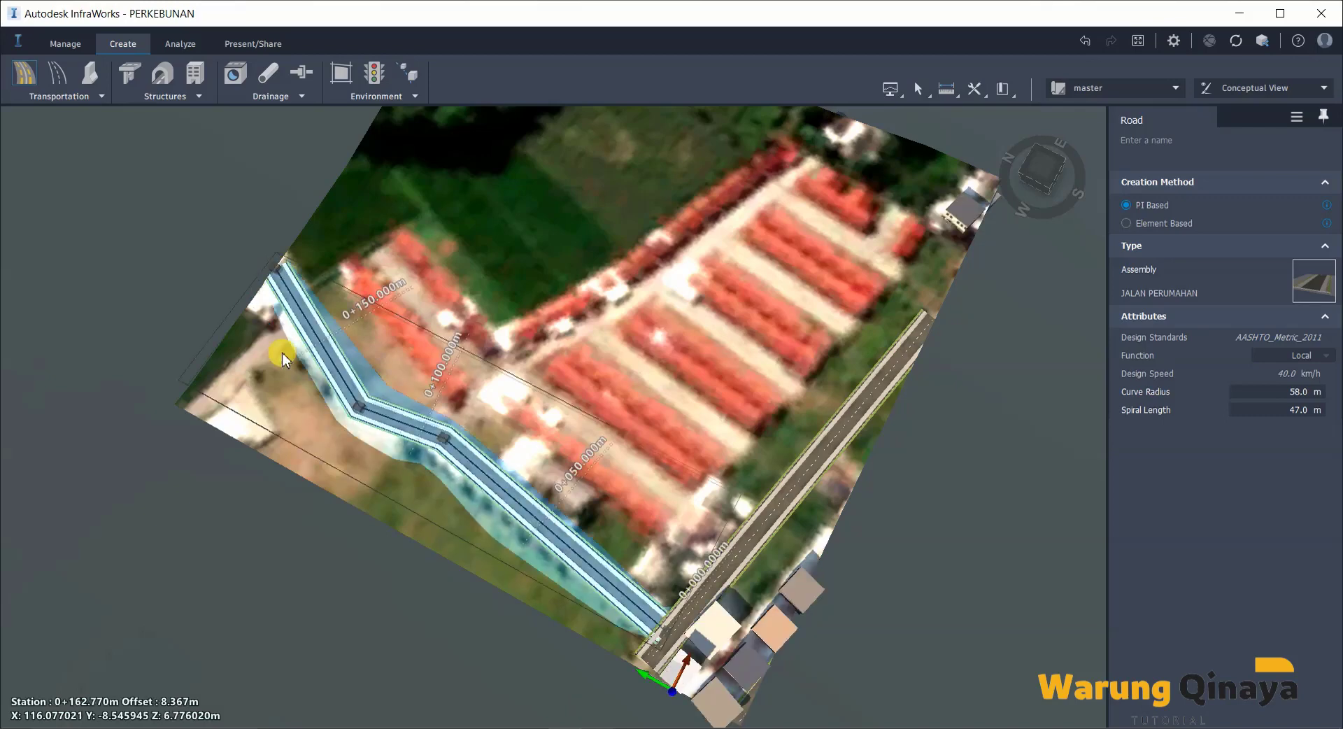
pyautogui.click(131, 275)
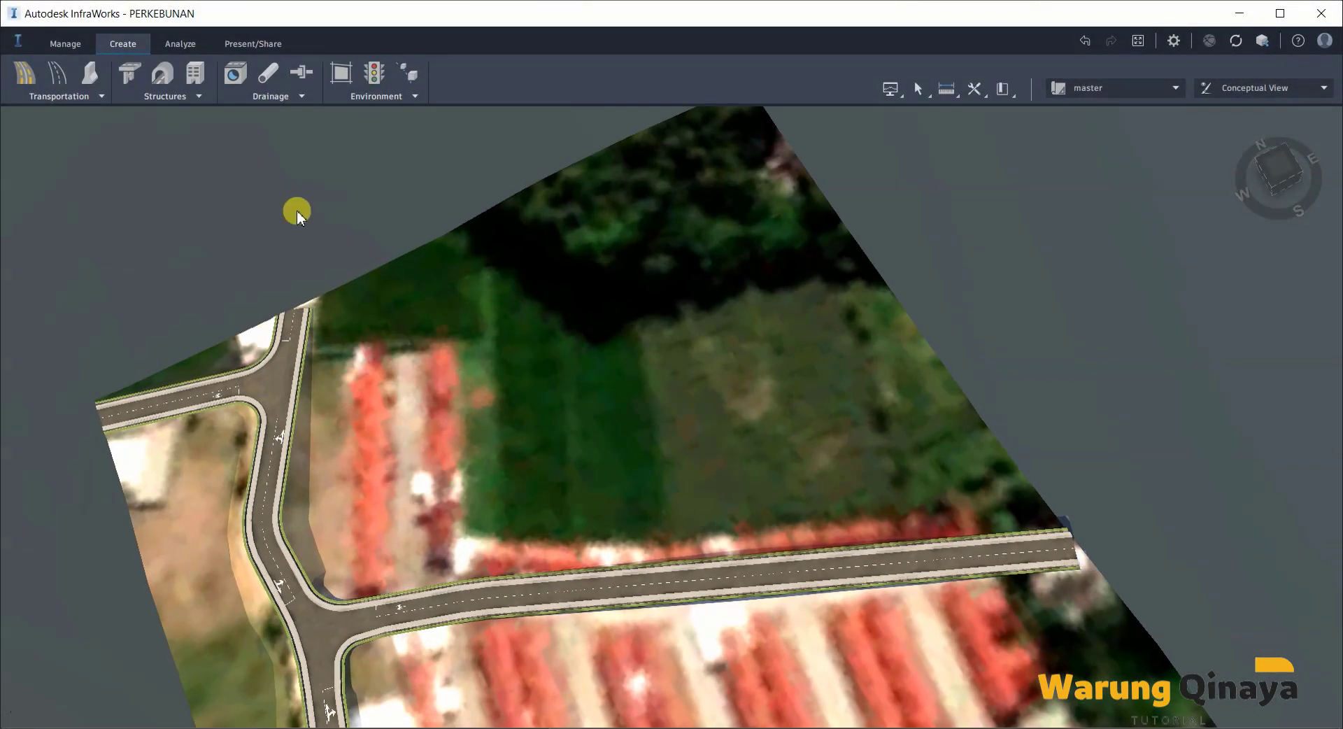
# - Start a Coverage area using the Grass With Gravel Border style
pyautogui.click(396, 105)
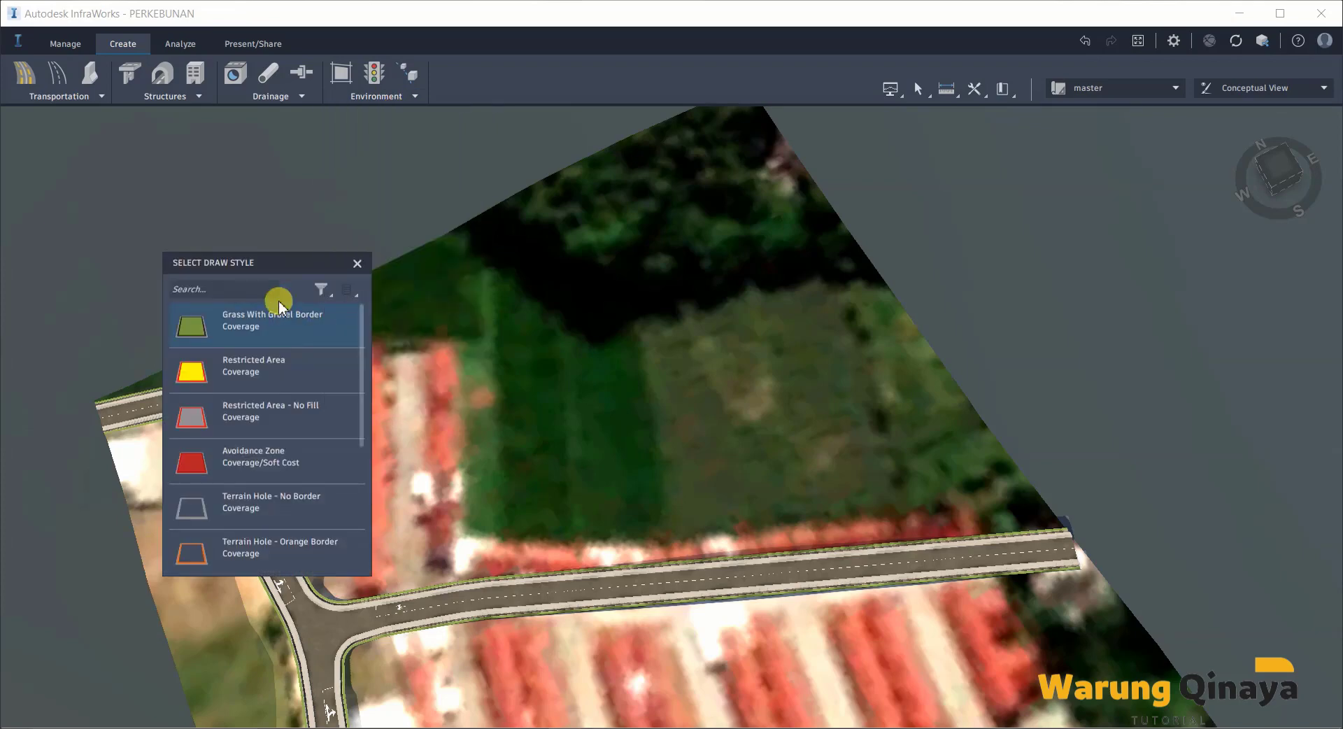
pyautogui.moveTo(282, 262); pyautogui.dragTo(176, 232)
pyautogui.scroll(-5, 119, 423)
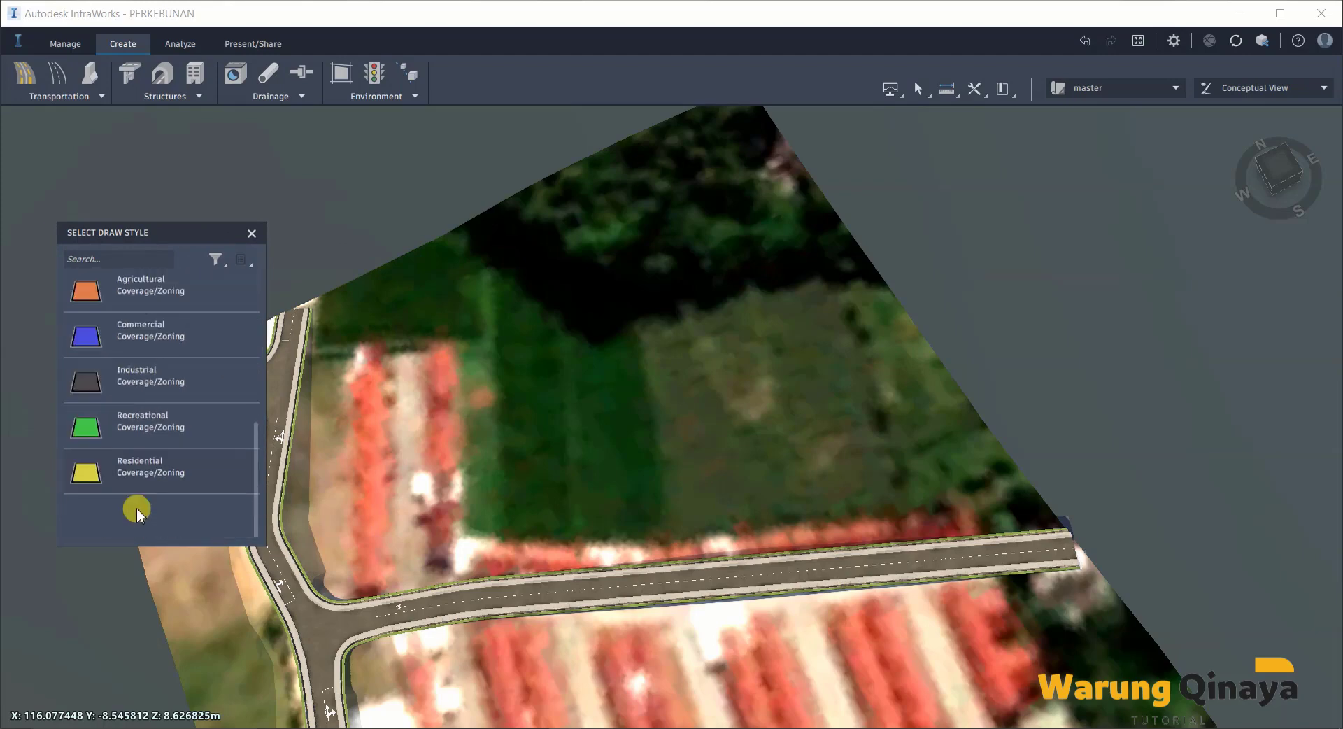
pyautogui.click(161, 385)
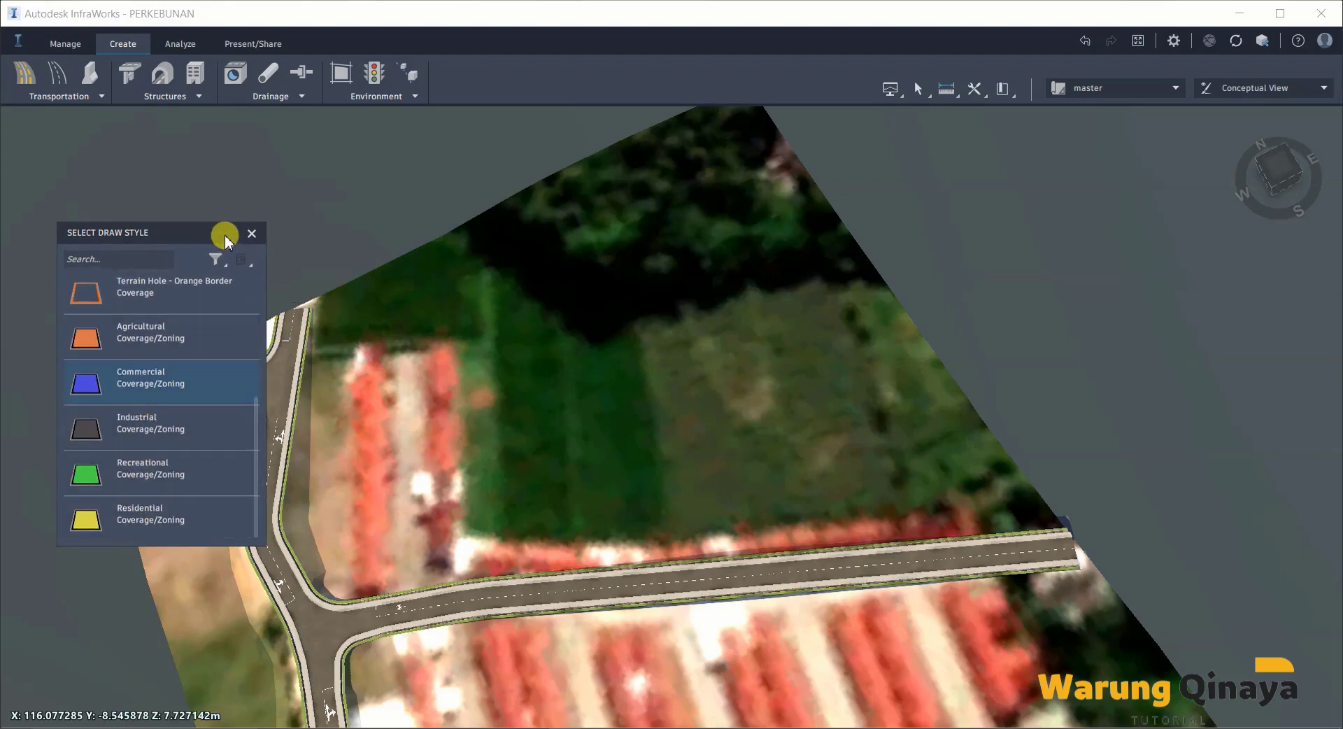
pyautogui.scroll(5, 136, 429)
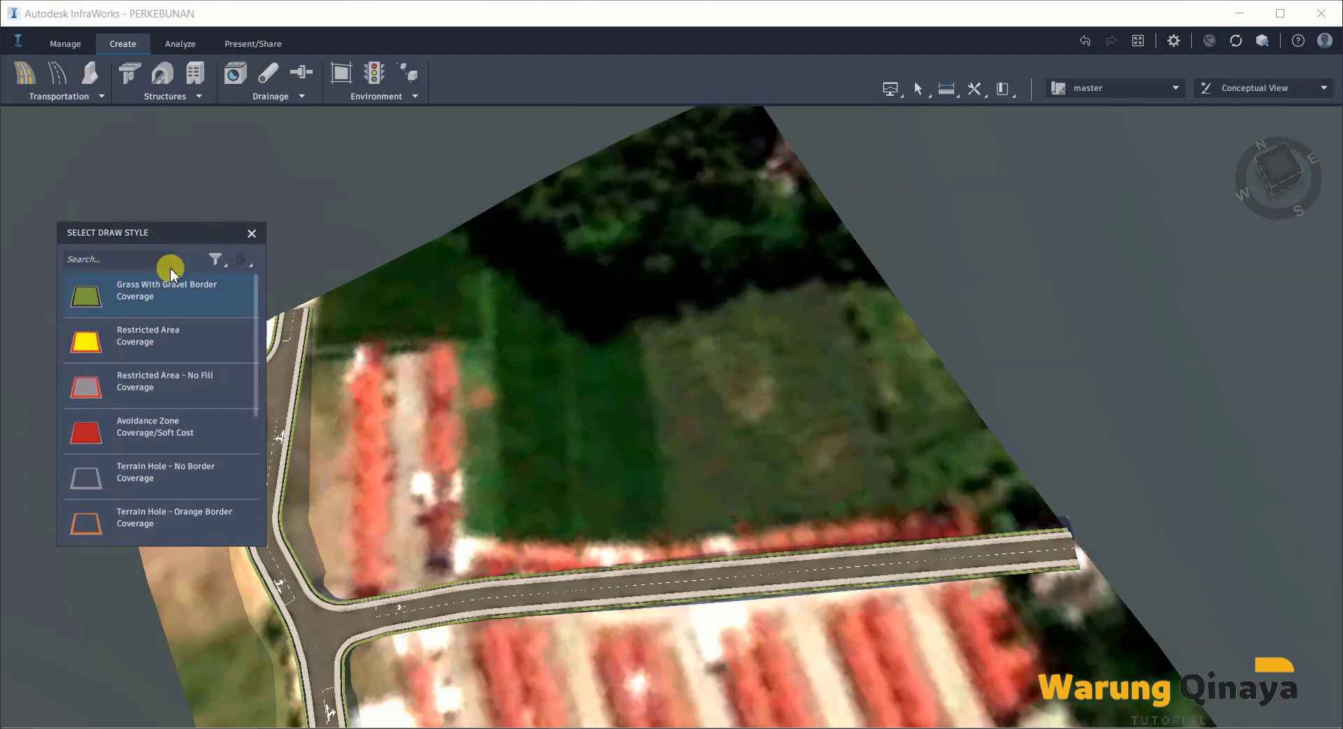
pyautogui.moveTo(186, 234); pyautogui.dragTo(45, 239)
pyautogui.scroll(1, 1022, 554)
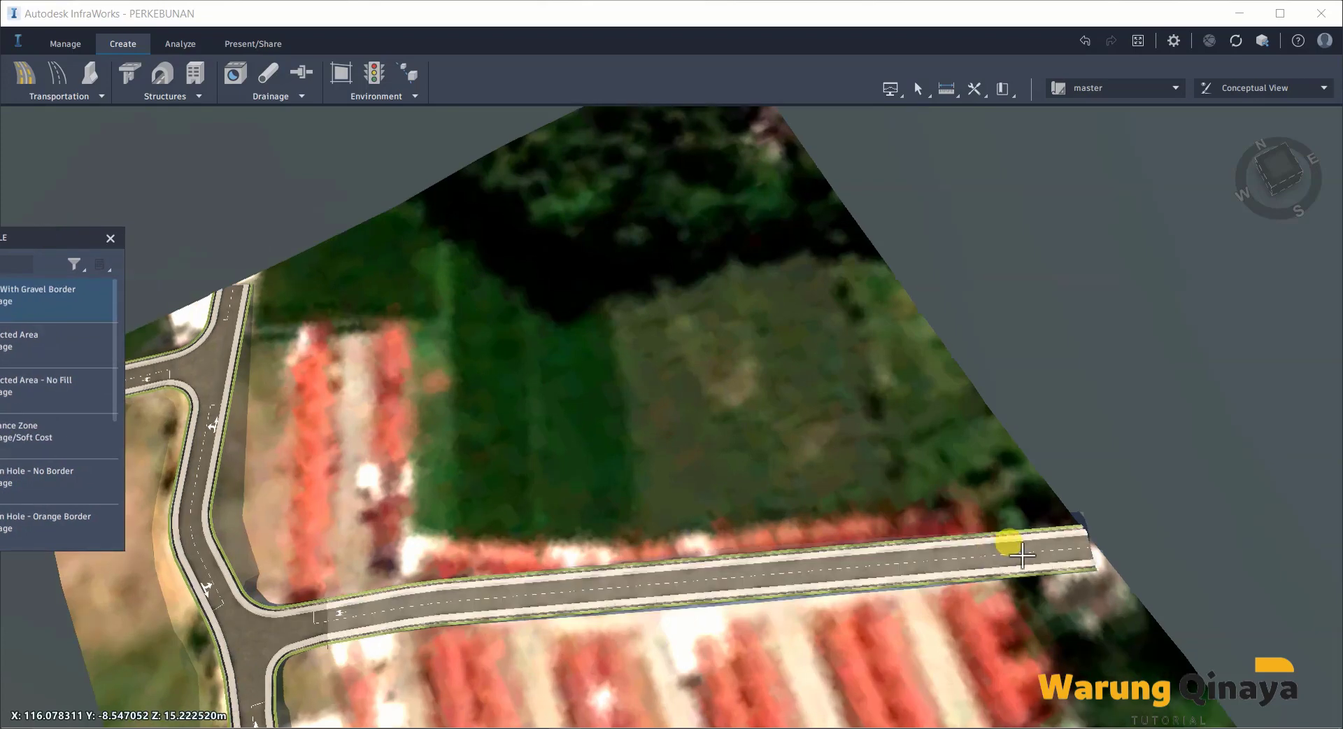
pyautogui.scroll(1, 1050, 550)
# - Outline the 17887.002 m² grass coverage along the new roads' edges
pyautogui.click(1098, 544)
pyautogui.scroll(-3, 1099, 544)
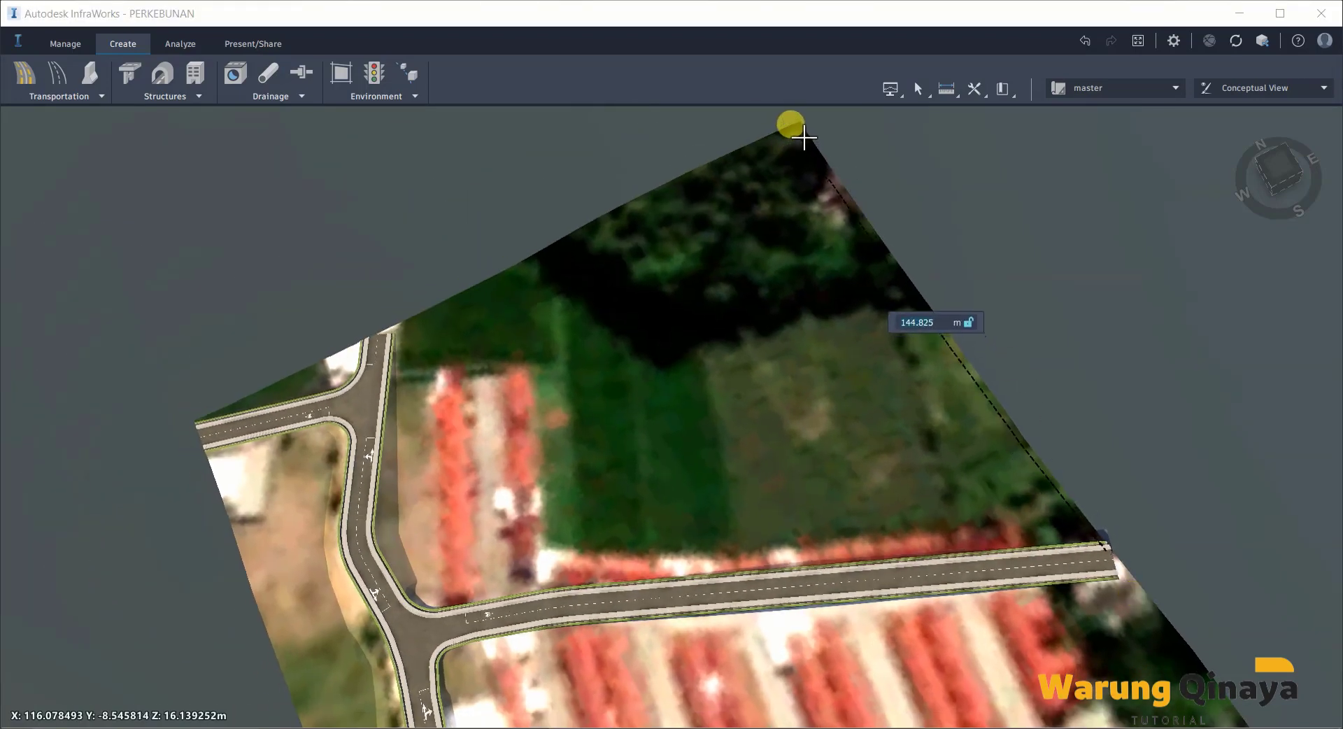
pyautogui.click(805, 138)
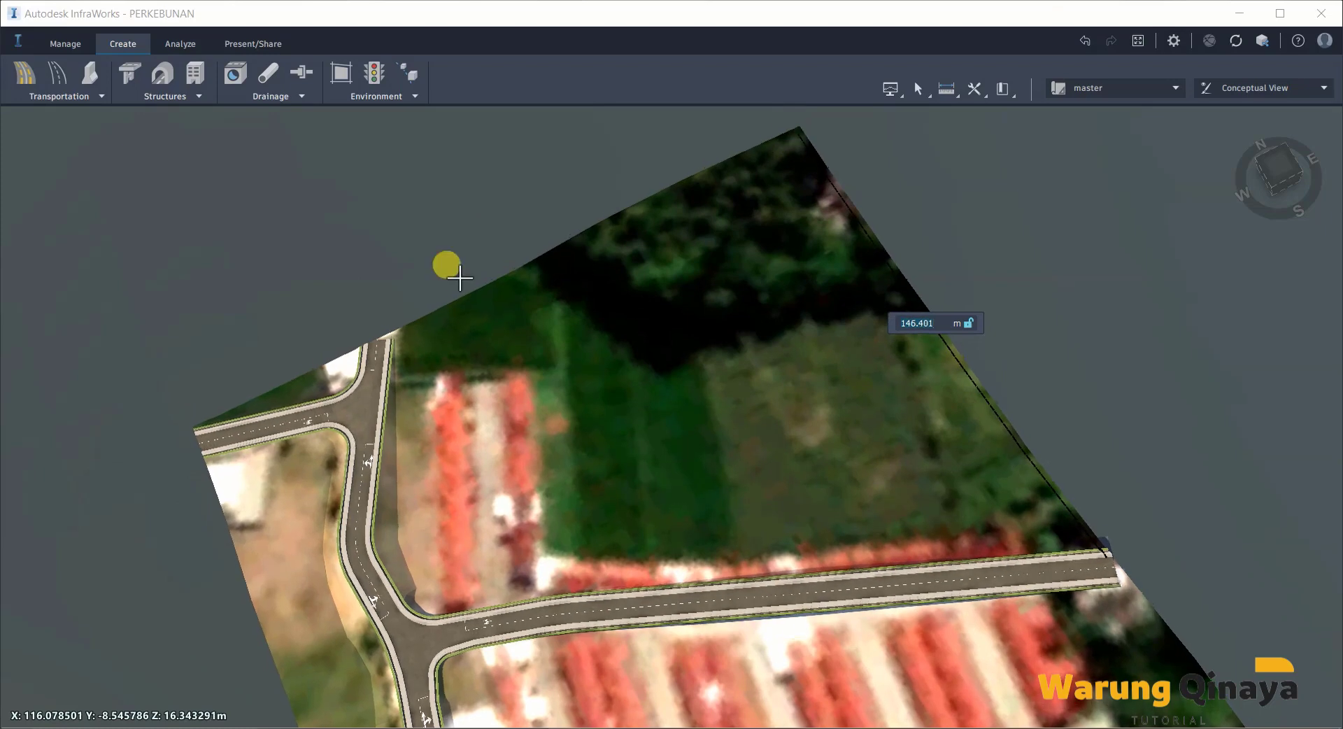
pyautogui.click(390, 343)
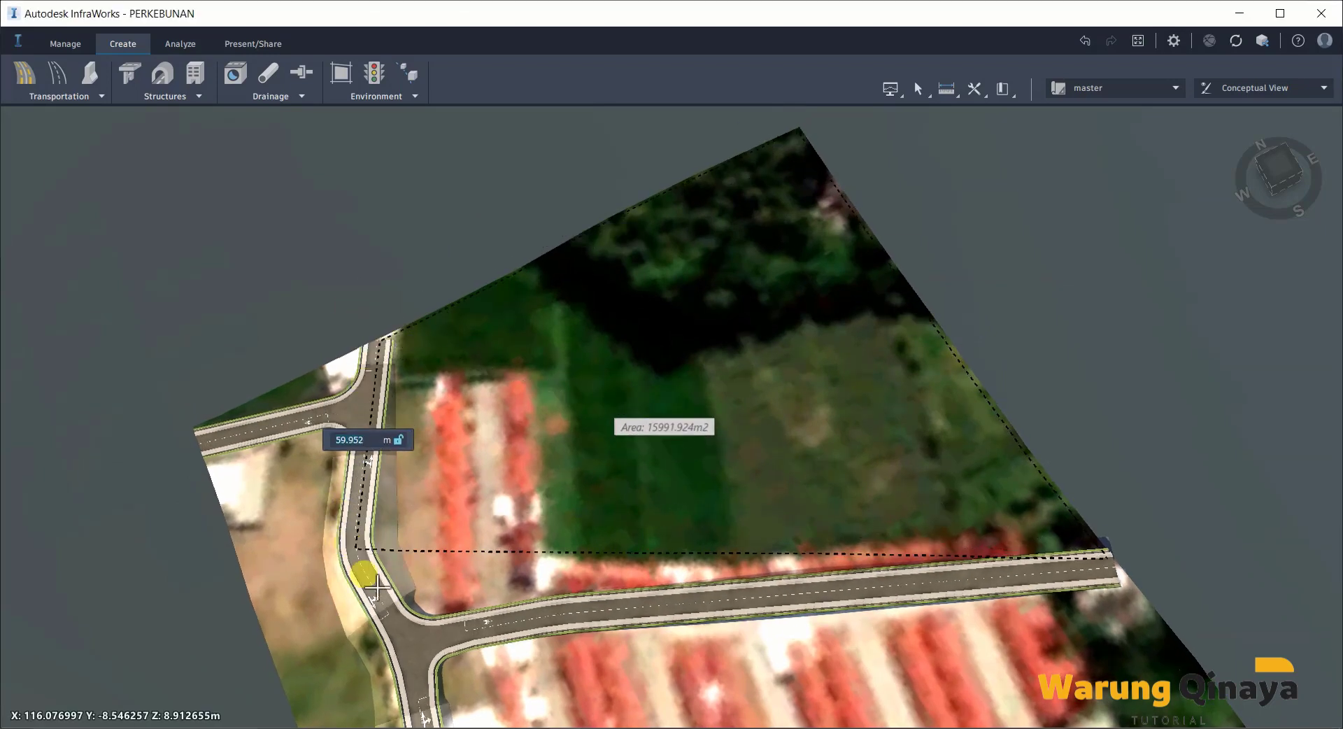
pyautogui.click(376, 588)
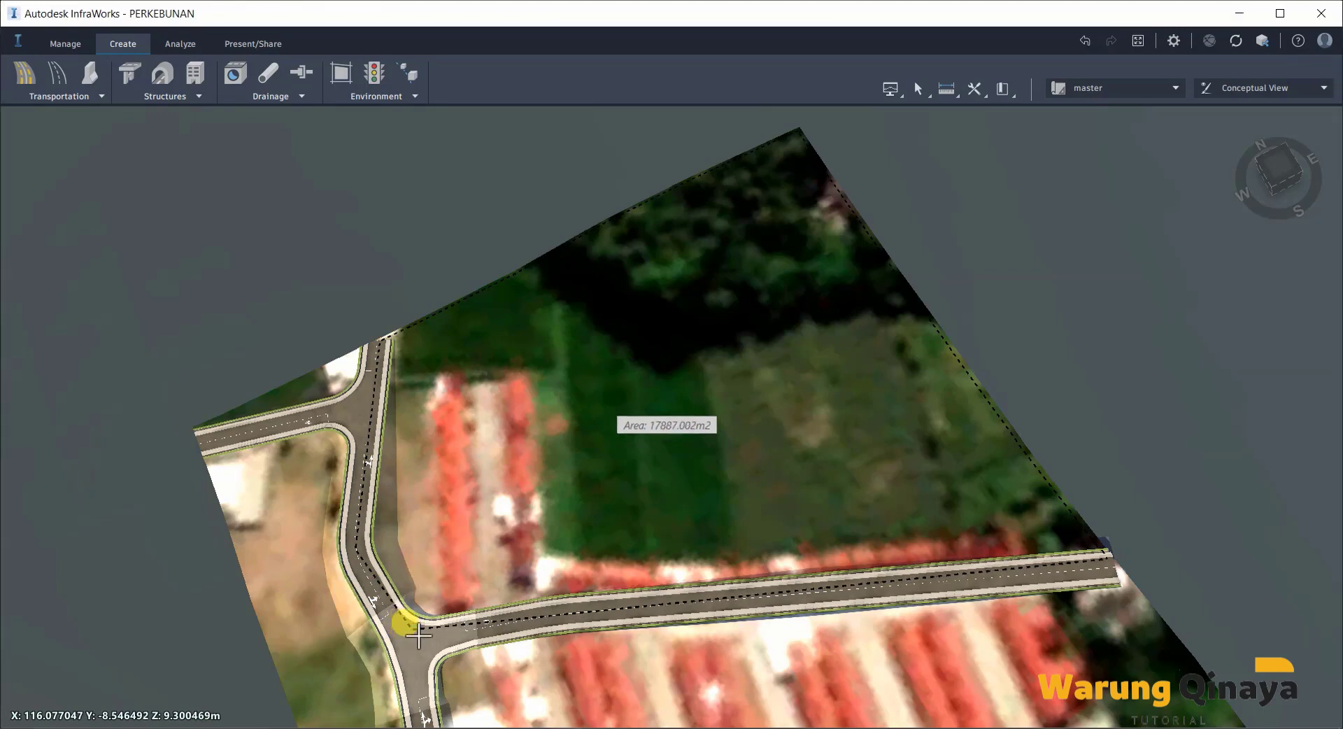
pyautogui.doubleClick(420, 616)
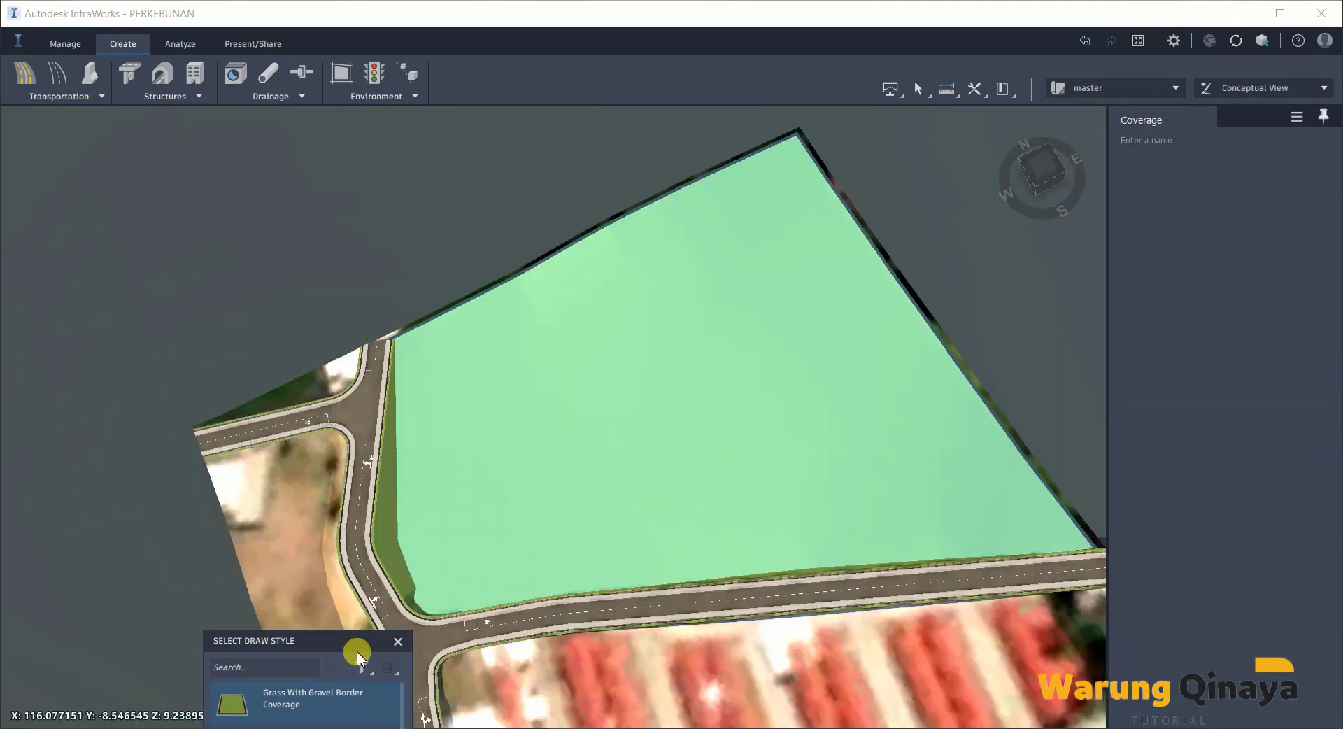
pyautogui.moveTo(358, 651); pyautogui.dragTo(244, 406)
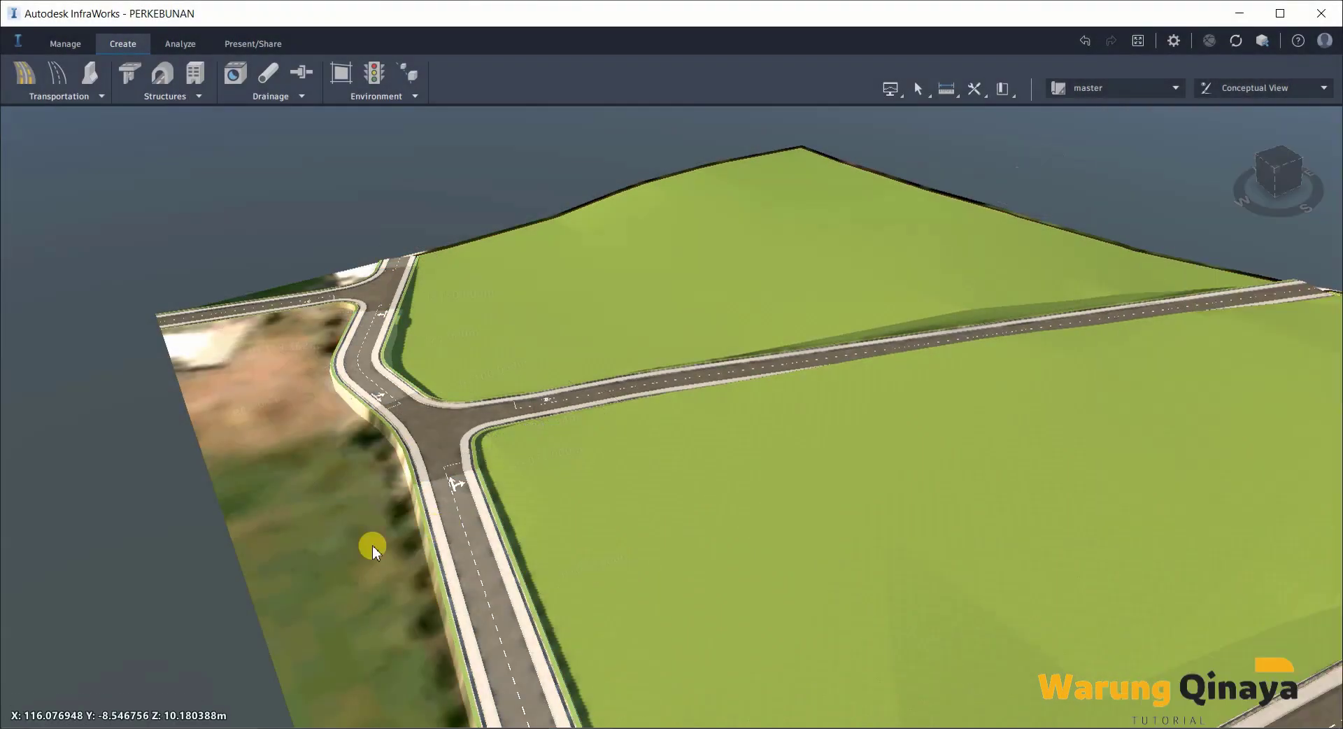
pyautogui.moveTo(372, 545)
pyautogui.mouseDown(button='middle')
pyautogui.moveTo(792, 515)
pyautogui.moveTo(1010, 481)
pyautogui.moveTo(810, 480)
pyautogui.moveTo(891, 558)
pyautogui.moveTo(540, 522)
pyautogui.moveTo(451, 323)
pyautogui.mouseUp(button='middle')
pyautogui.scroll(-3, 451, 294)
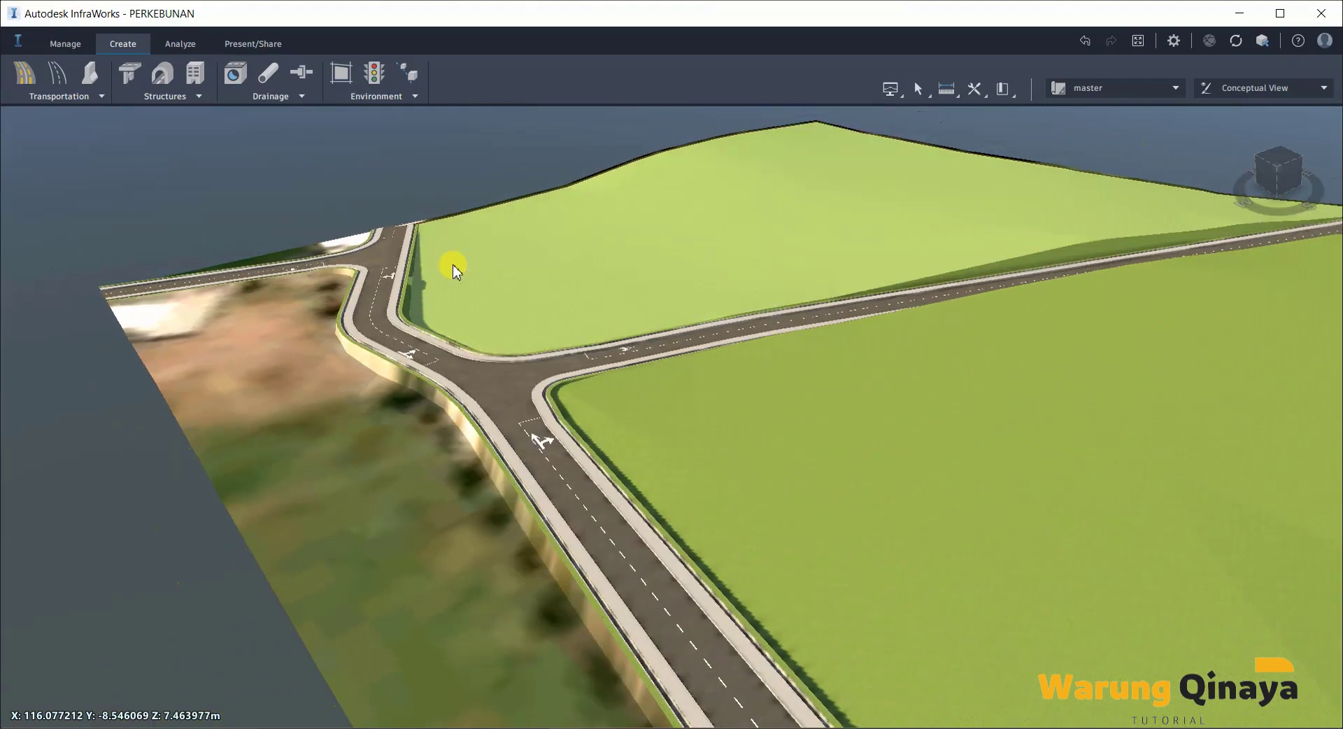
pyautogui.scroll(-3, 448, 263)
pyautogui.moveTo(448, 263)
pyautogui.mouseDown(button='middle')
pyautogui.moveTo(567, 615)
pyautogui.moveTo(543, 544)
pyautogui.moveTo(585, 468)
pyautogui.mouseUp(button='middle')
pyautogui.scroll(2, 536, 431)
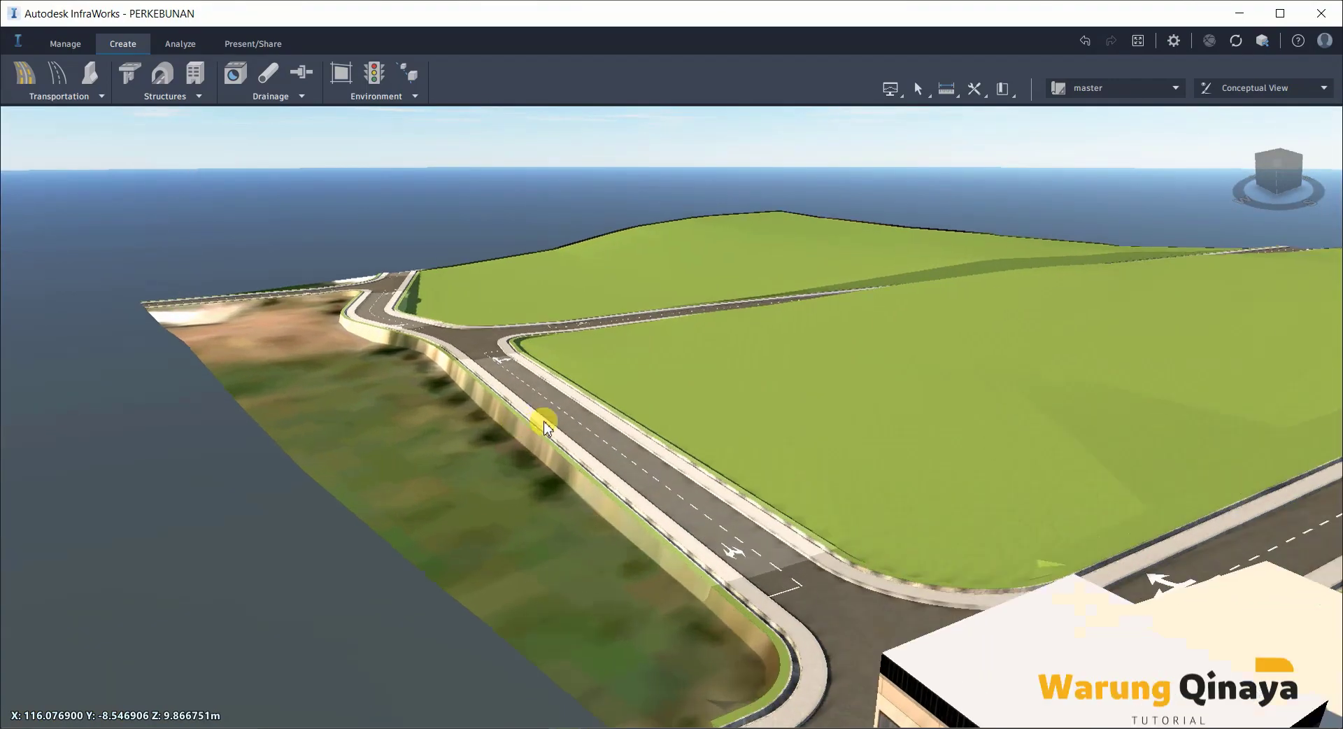
pyautogui.scroll(2, 574, 427)
pyautogui.click(584, 428)
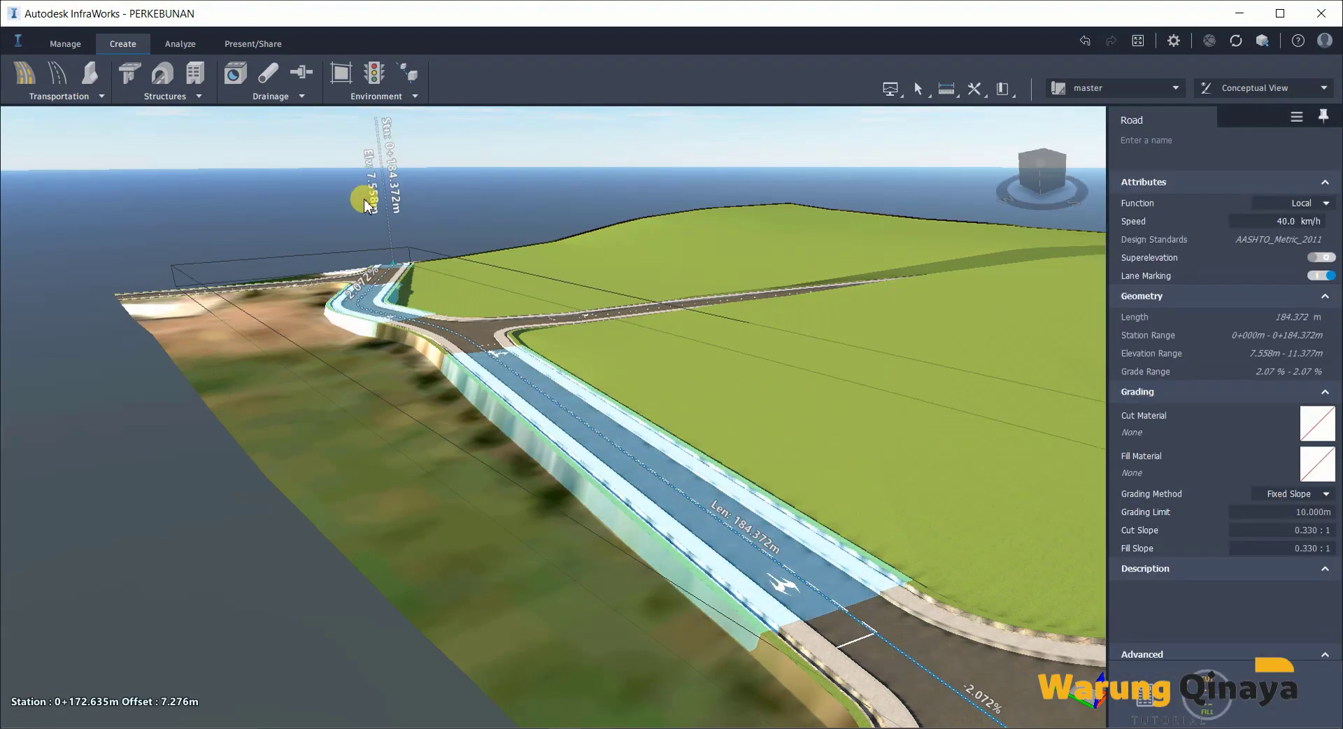
pyautogui.moveTo(438, 536)
pyautogui.mouseDown(button='middle')
pyautogui.moveTo(564, 564)
pyautogui.moveTo(699, 566)
pyautogui.moveTo(756, 540)
pyautogui.moveTo(942, 306)
pyautogui.mouseUp(button='middle')
pyautogui.moveTo(926, 474)
pyautogui.keyDown('shift'); pyautogui.mouseDown(button='middle')
pyautogui.moveTo(951, 437)
pyautogui.moveTo(964, 280)
pyautogui.mouseUp(button='middle'); pyautogui.keyUp('shift')
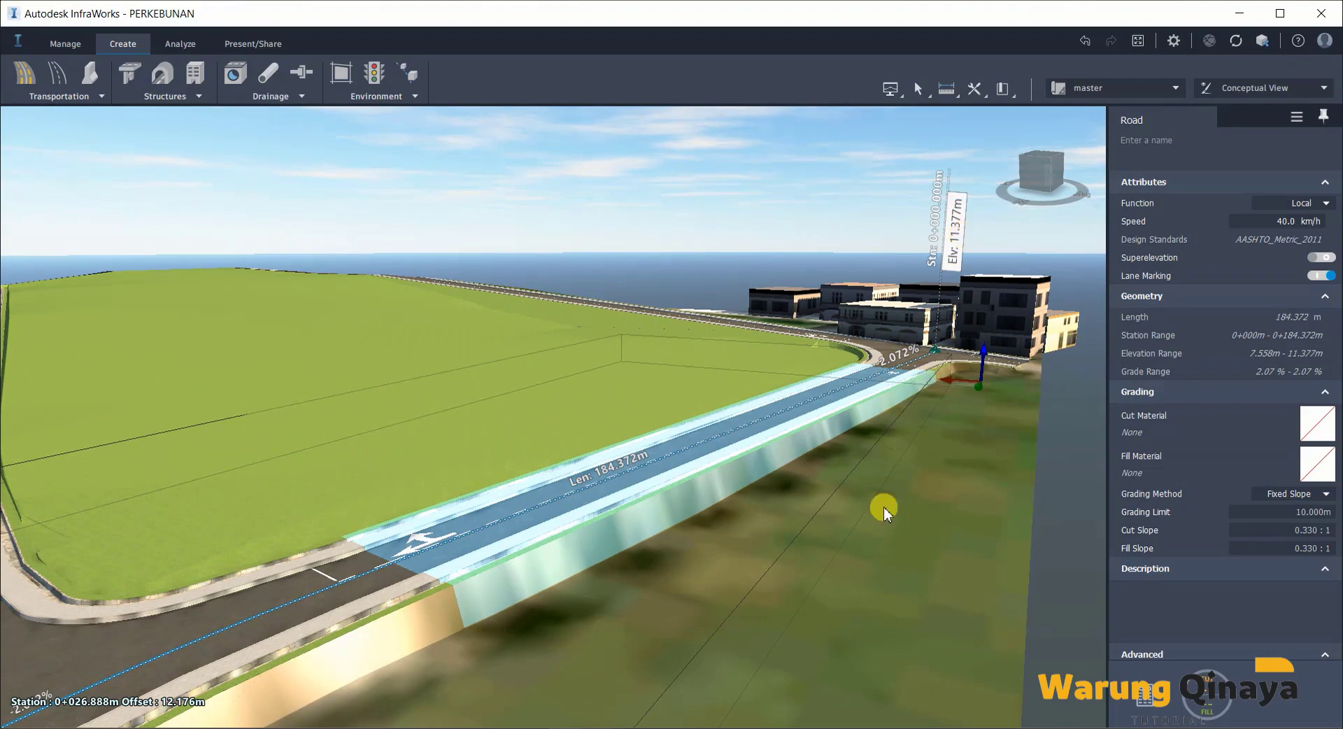
pyautogui.click(871, 553)
pyautogui.moveTo(825, 582)
pyautogui.mouseDown(button='middle')
pyautogui.moveTo(531, 578)
pyautogui.moveTo(722, 465)
pyautogui.mouseUp(button='middle')
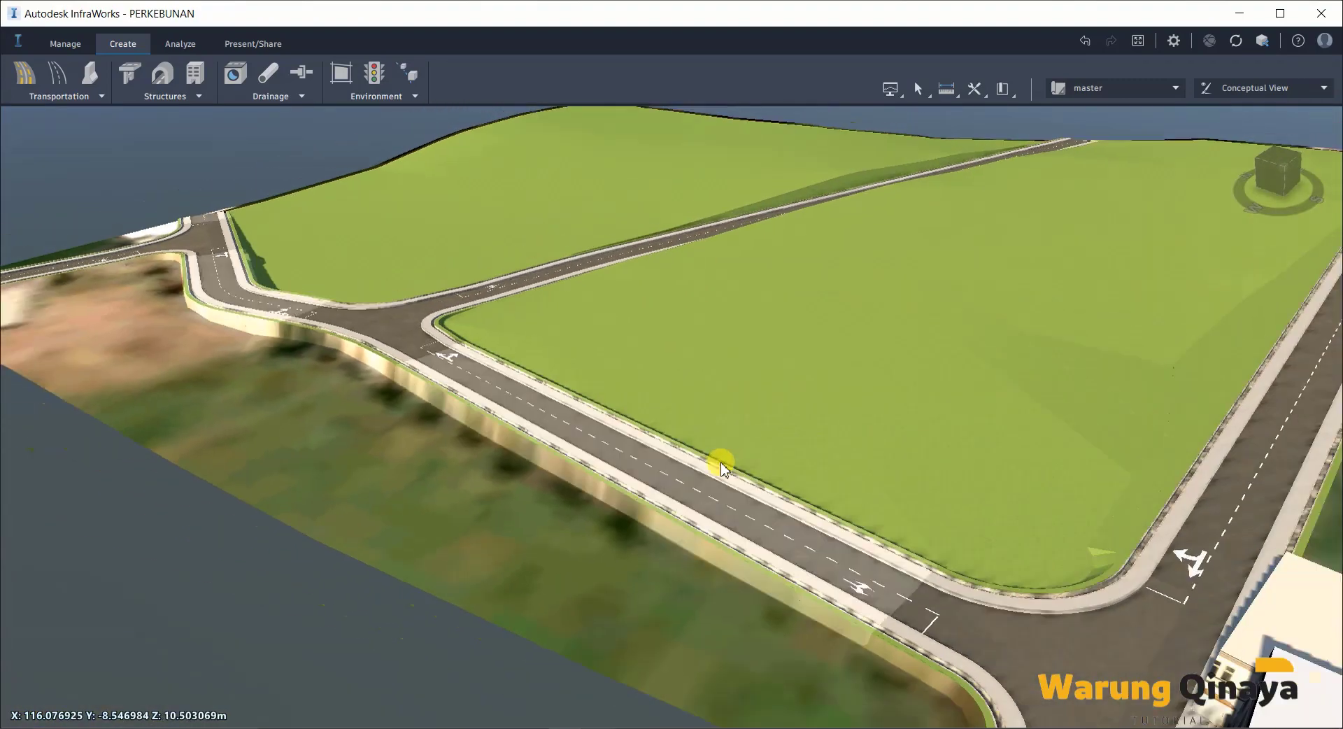
pyautogui.scroll(-5, 723, 465)
pyautogui.scroll(-3, 629, 531)
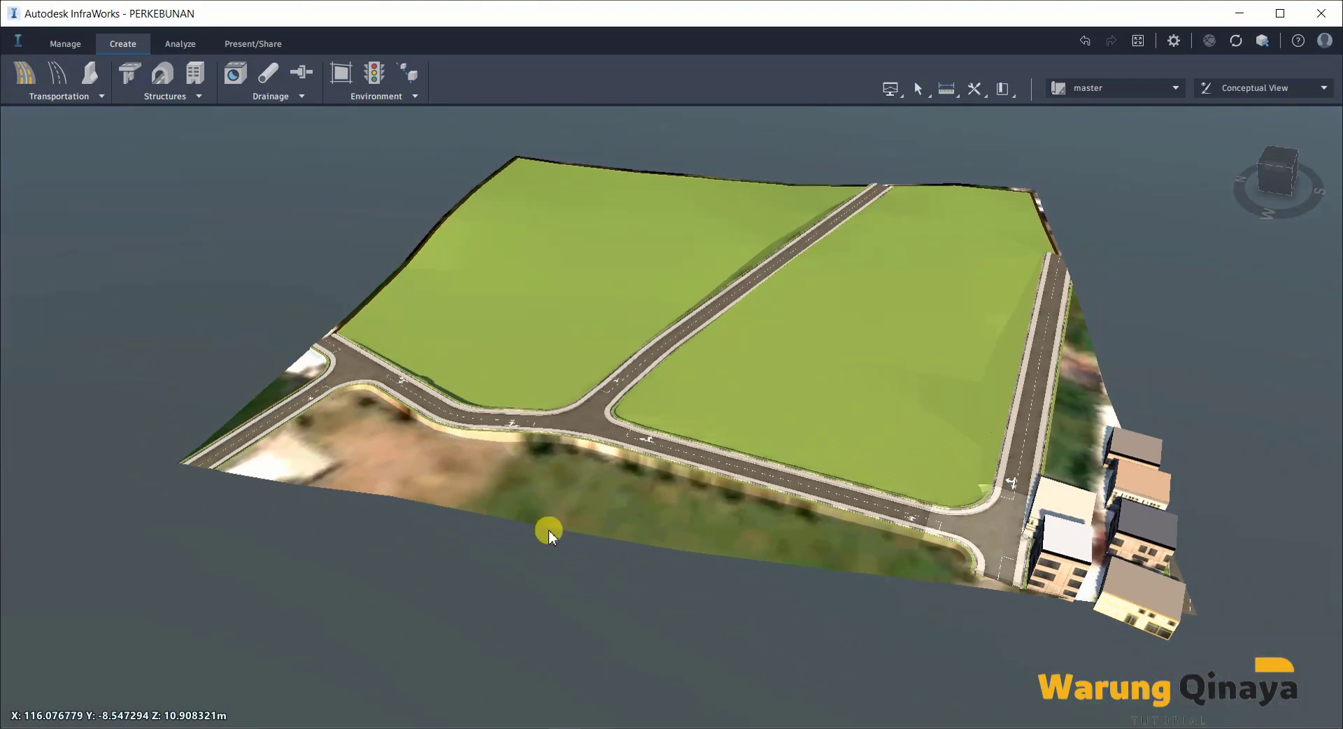
pyautogui.moveTo(549, 531); pyautogui.dragTo(600, 599, button='middle')
pyautogui.scroll(3, 749, 531)
pyautogui.scroll(2, 473, 556)
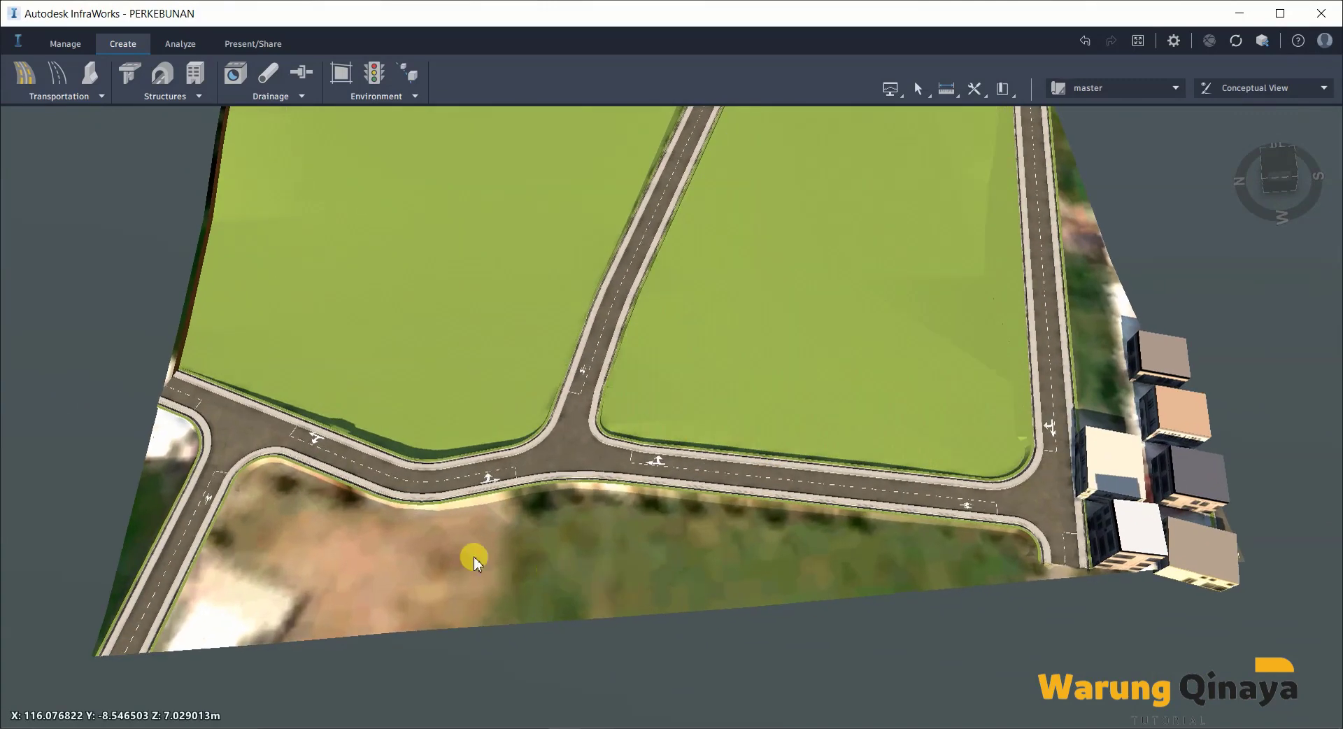
# - Start a new Grass With Gravel Border coverage area
pyautogui.click(389, 105)
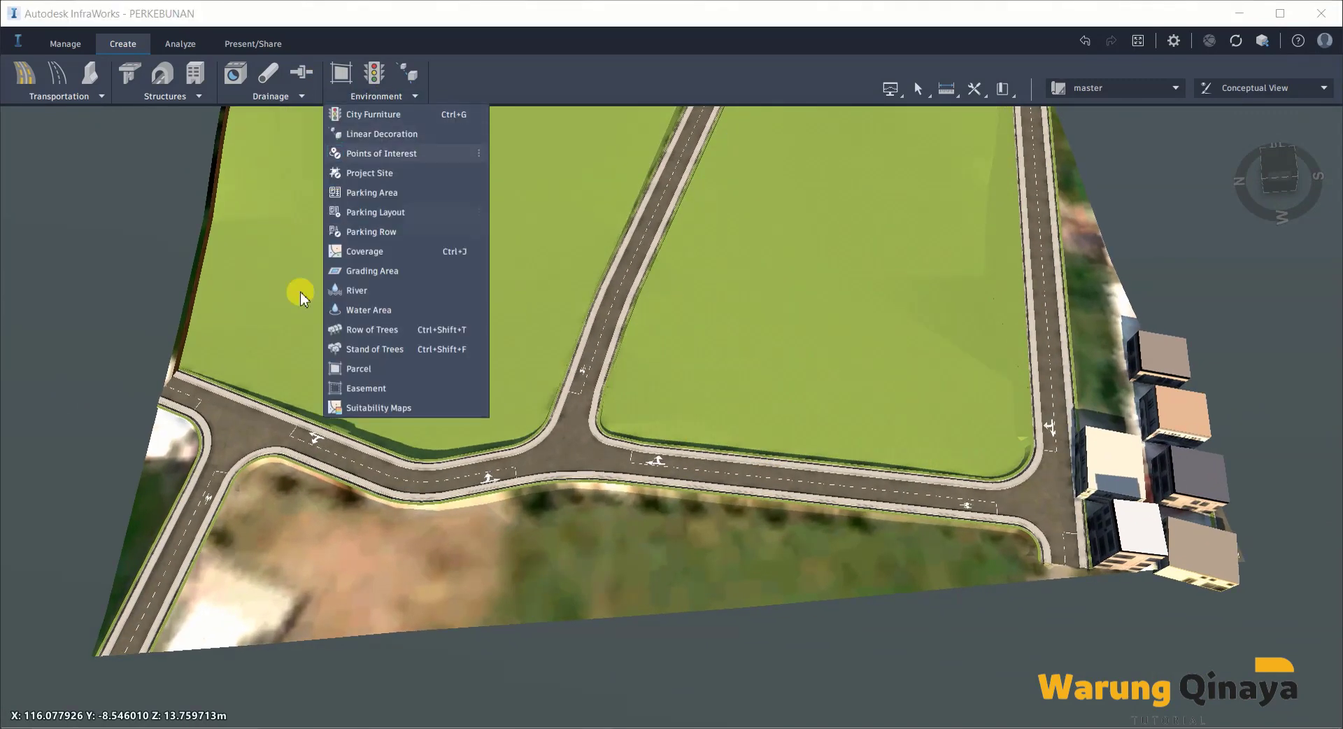
pyautogui.hotkey('ctrl', 'j')
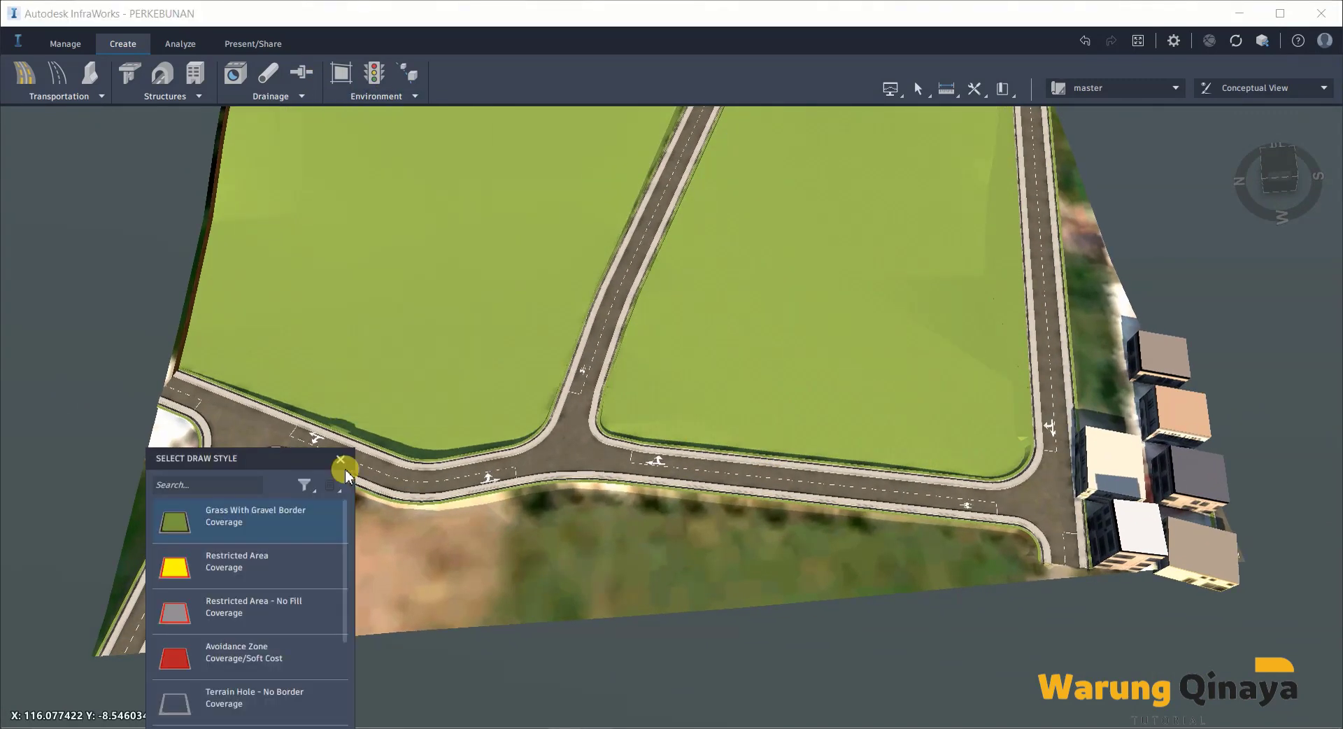
pyautogui.moveTo(266, 463); pyautogui.dragTo(1, 460)
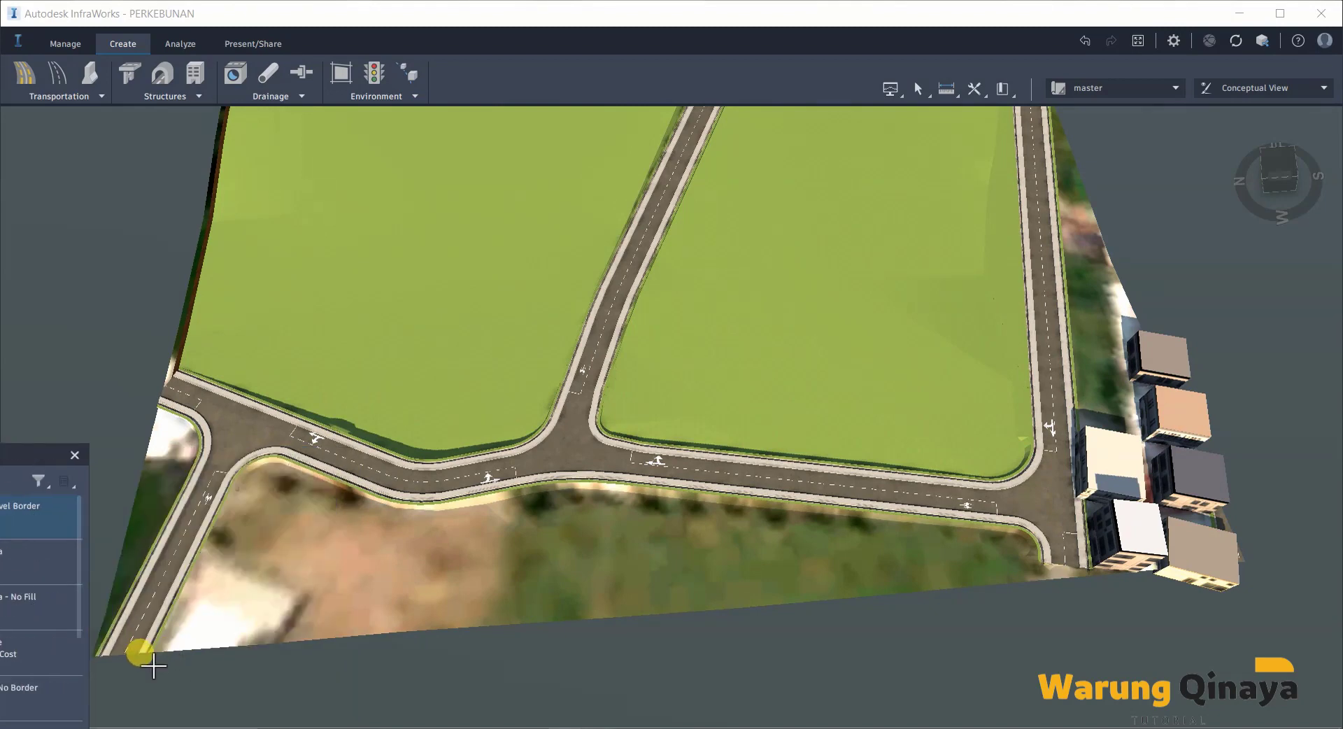
pyautogui.scroll(3, 152, 666)
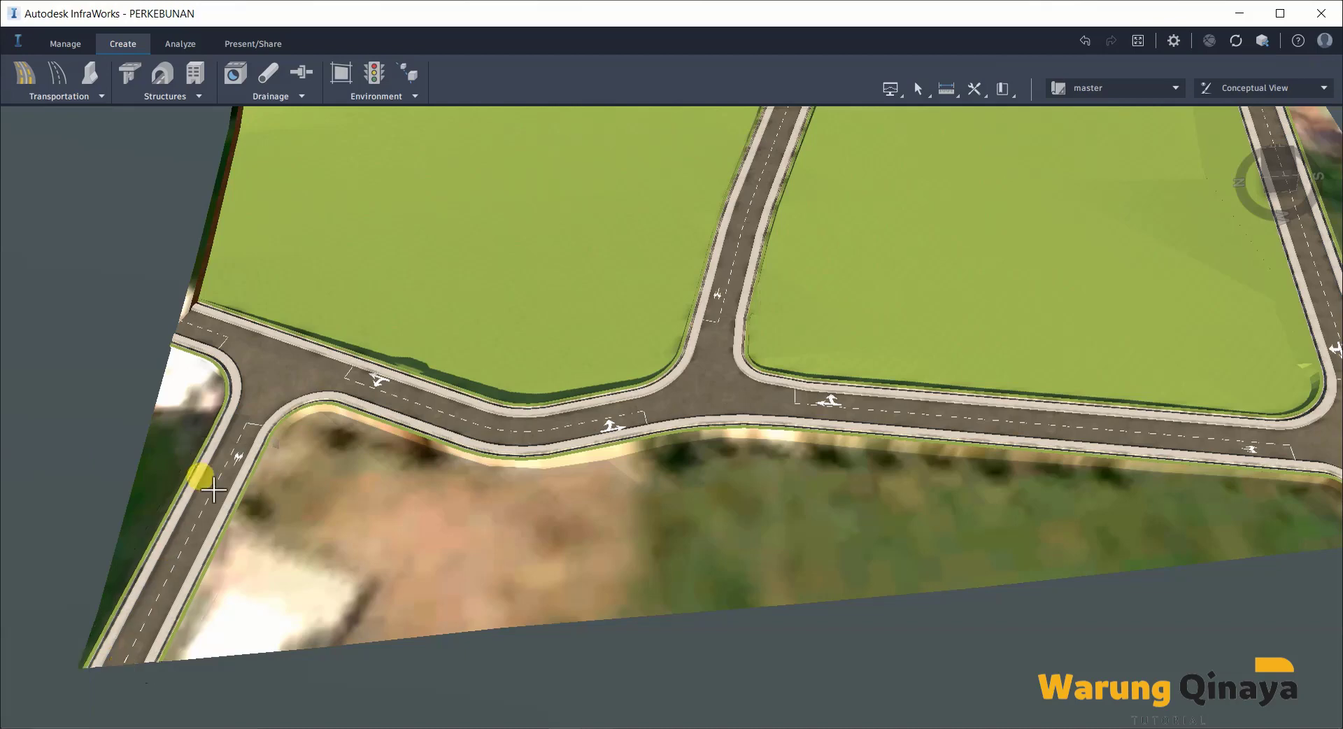
# - Outline the 4365.197 m² strip below the lower road, following its edge
pyautogui.click(295, 391)
pyautogui.click(294, 381)
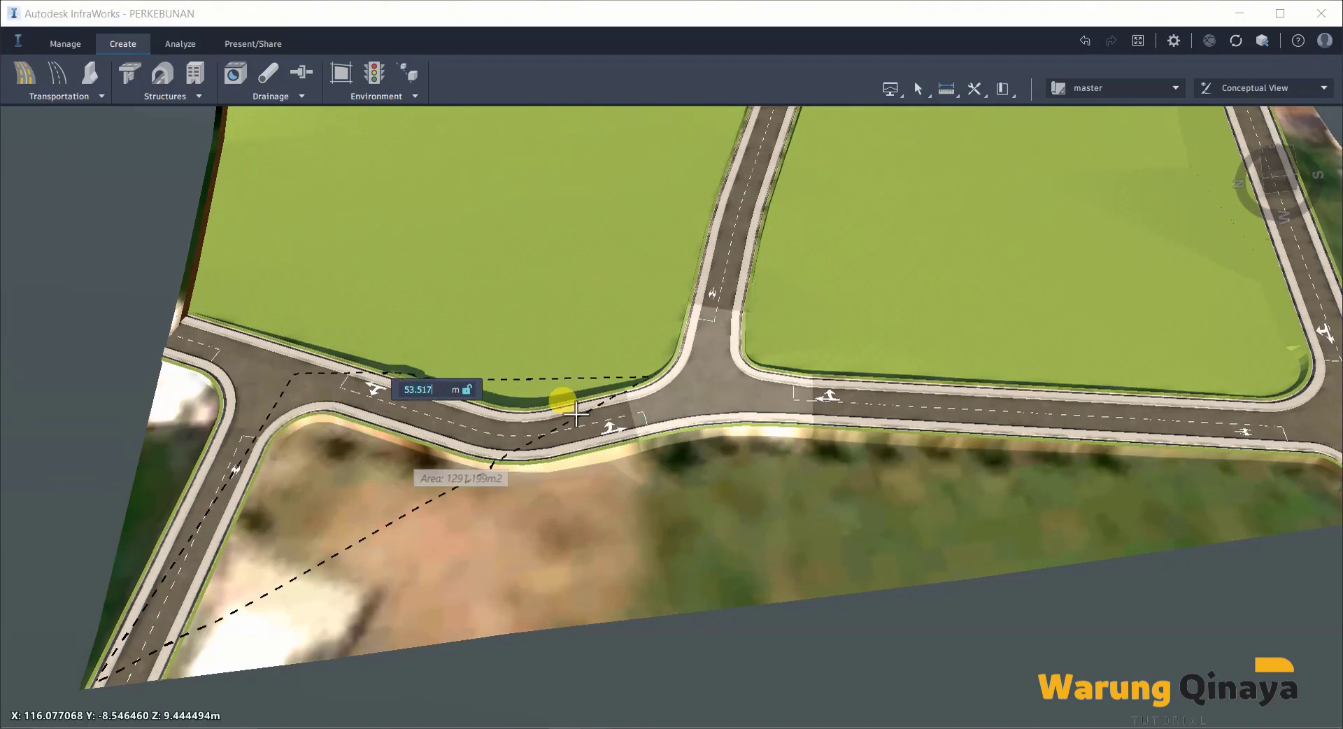
pyautogui.click(507, 437)
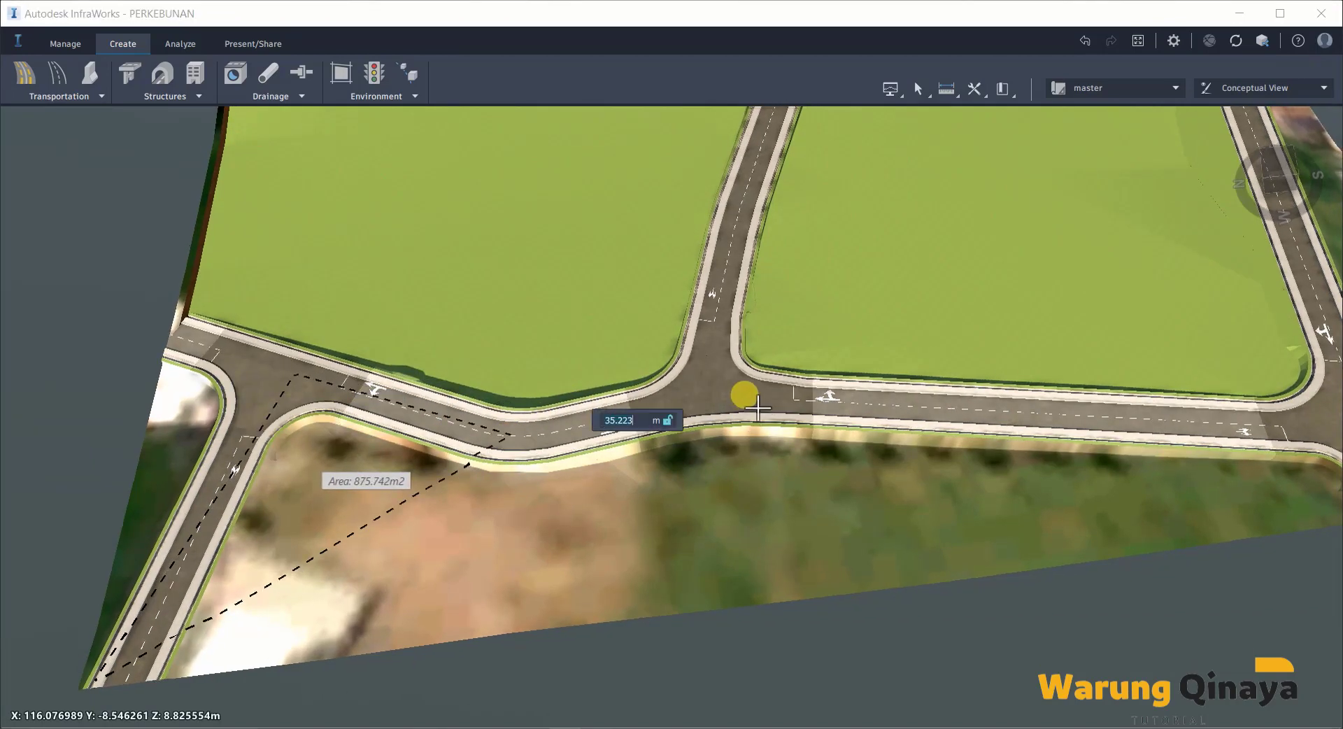
pyautogui.click(745, 394)
pyautogui.click(855, 483)
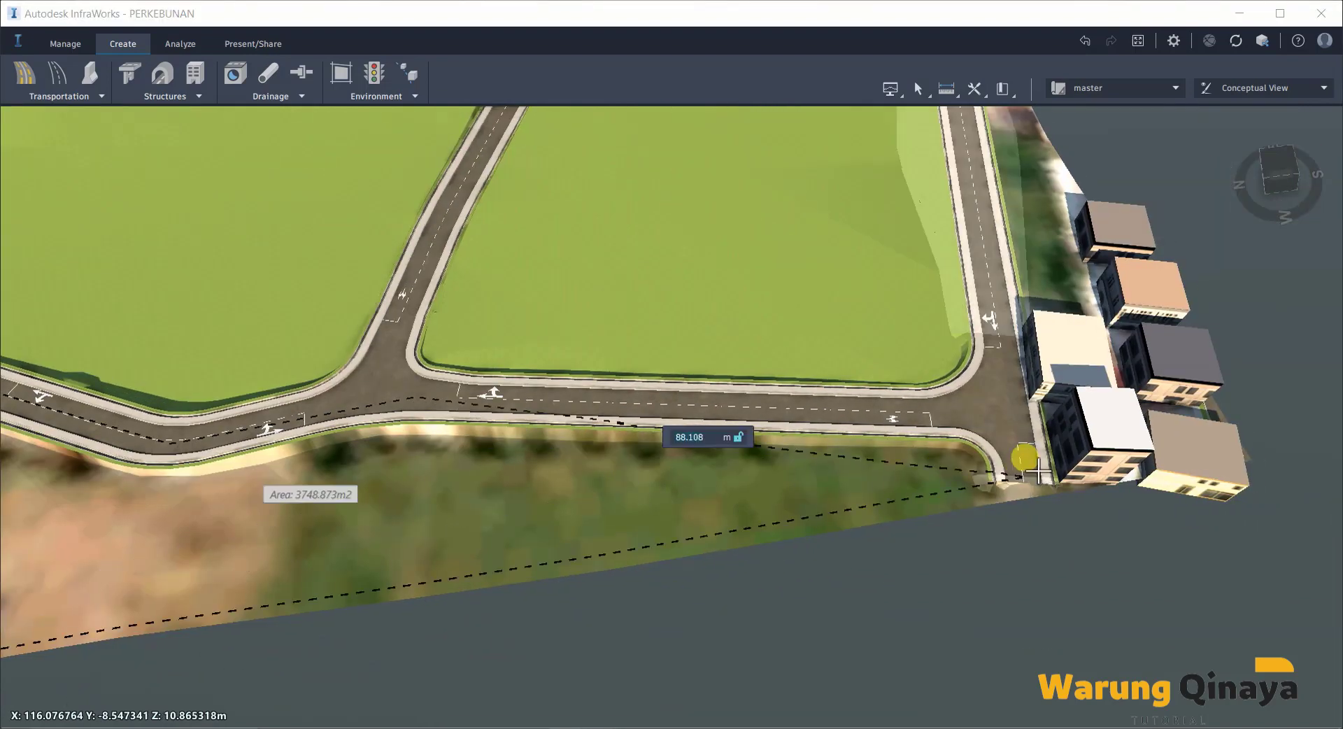
pyautogui.click(1015, 424)
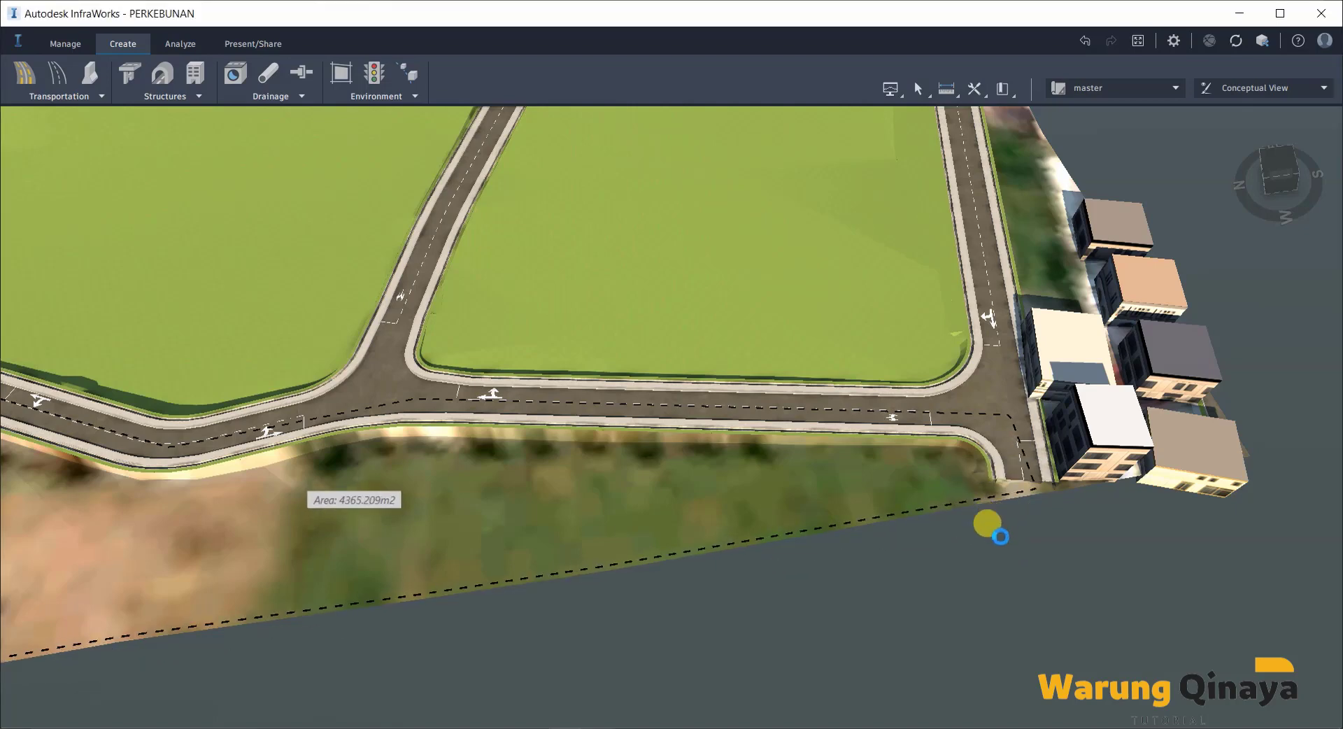
pyautogui.doubleClick(976, 567)
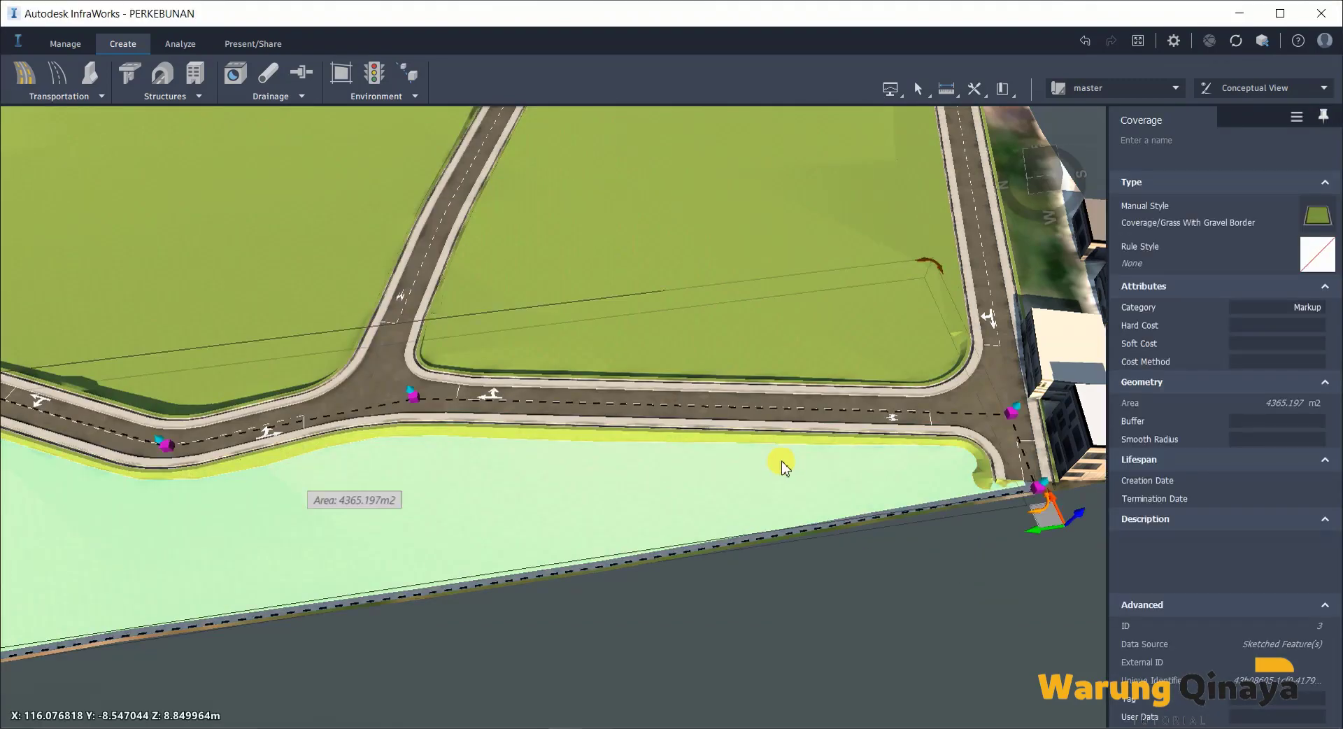
# - Shape the terrain under the grass coverage strip to an 11 m elevation
pyautogui.press('Escape')
pyautogui.scroll(-5, 874, 508)
pyautogui.moveTo(786, 563); pyautogui.dragTo(650, 452, button='middle')
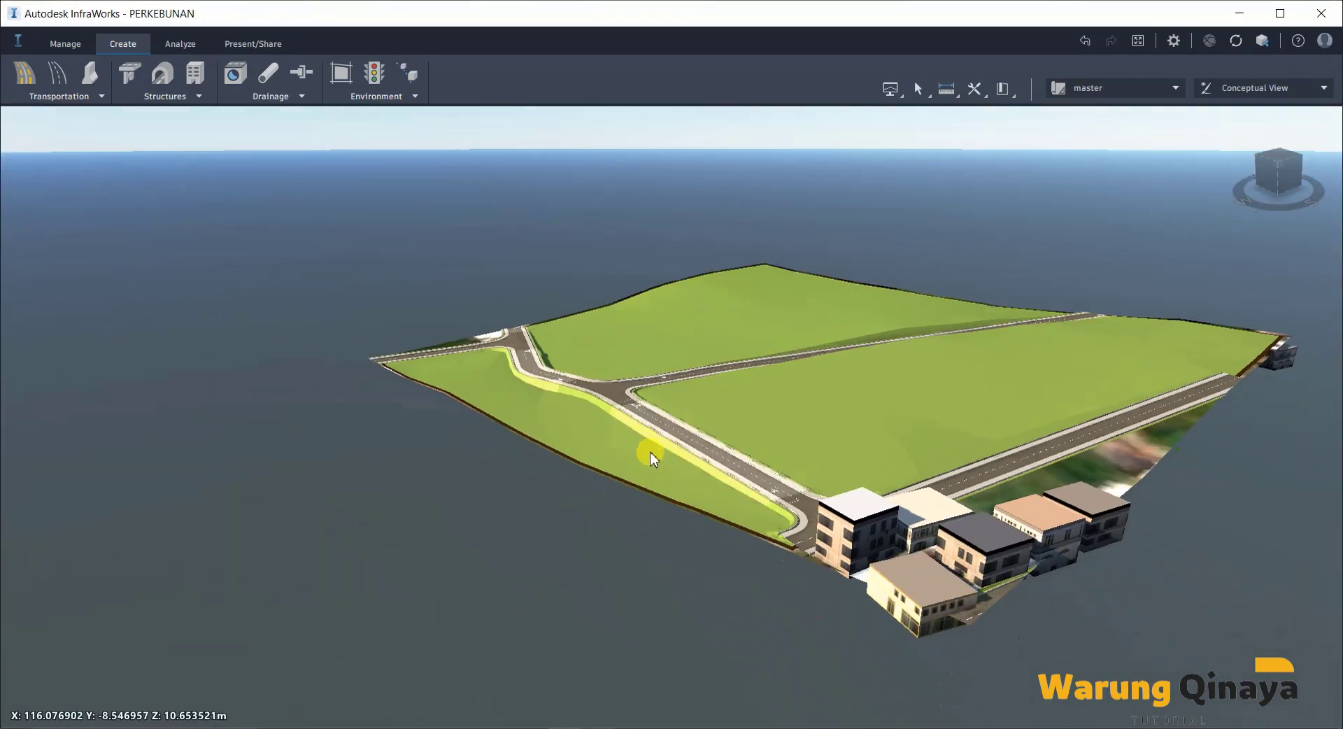
pyautogui.scroll(5, 657, 507)
pyautogui.moveTo(702, 551); pyautogui.dragTo(615, 471, button='middle')
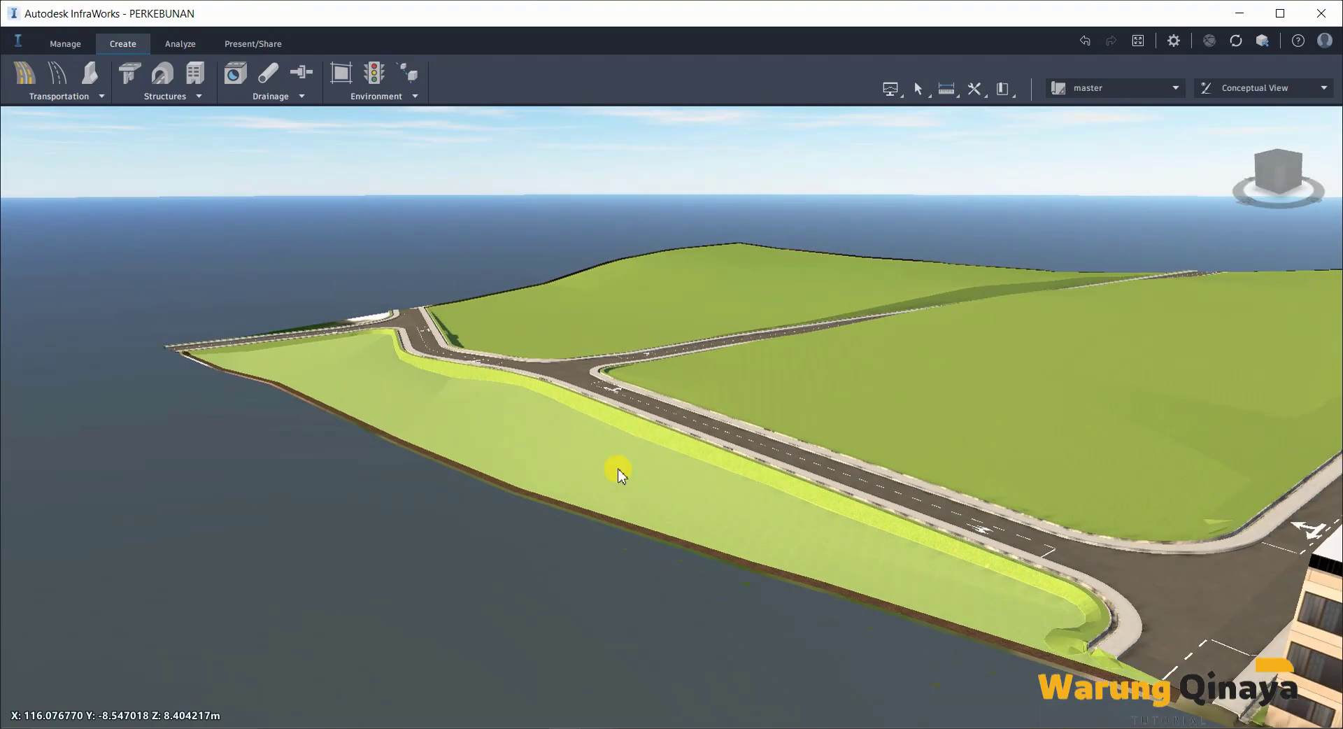
pyautogui.click(619, 473)
pyautogui.rightClick(619, 473)
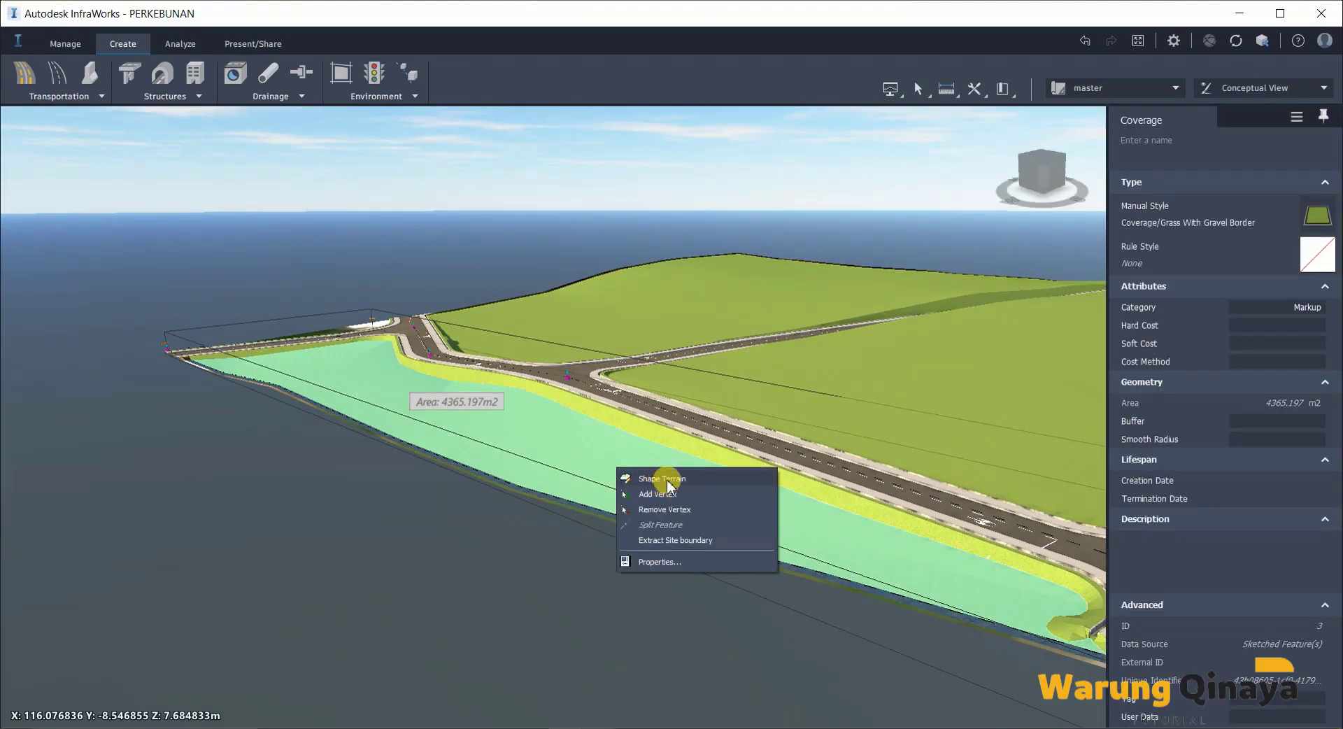
pyautogui.click(668, 484)
pyautogui.moveTo(555, 524)
pyautogui.mouseDown(button='middle')
pyautogui.moveTo(825, 555)
pyautogui.moveTo(988, 532)
pyautogui.moveTo(900, 480)
pyautogui.moveTo(769, 490)
pyautogui.moveTo(762, 546)
pyautogui.mouseUp(button='middle')
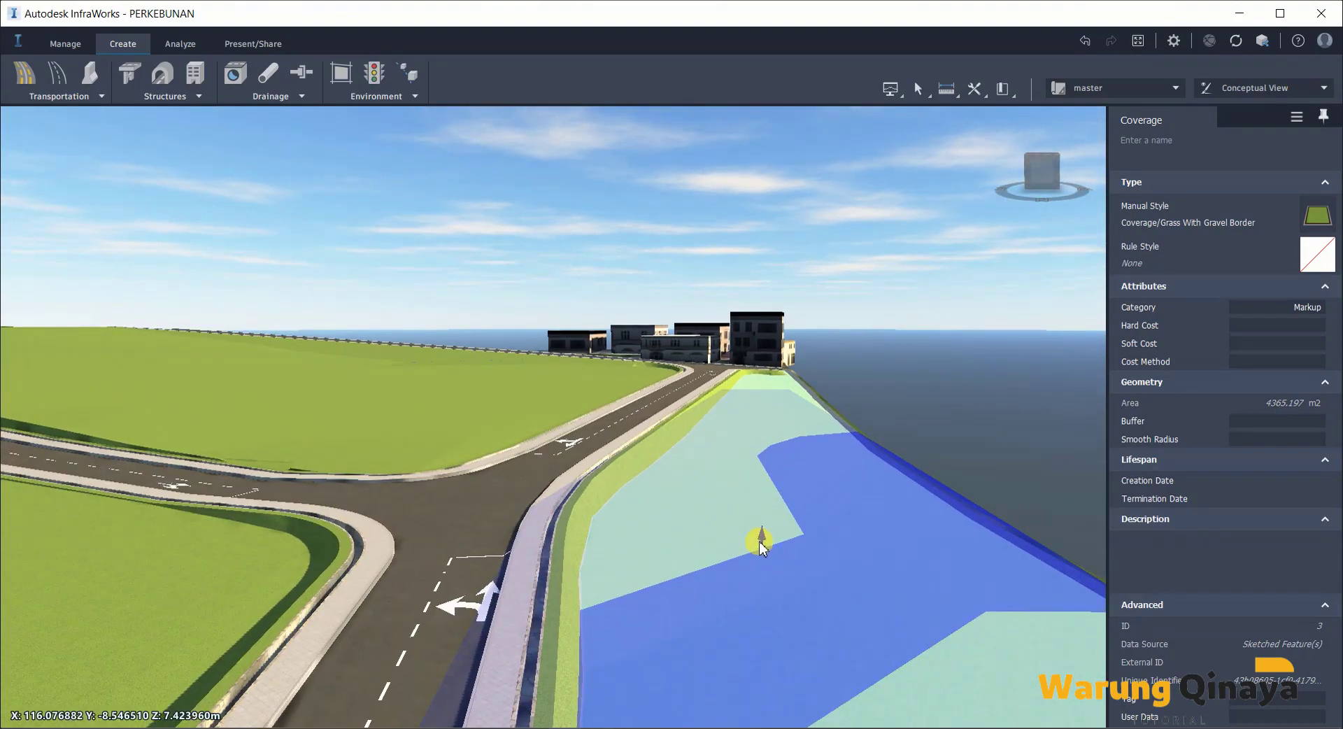
pyautogui.click(760, 541)
pyautogui.write('11')
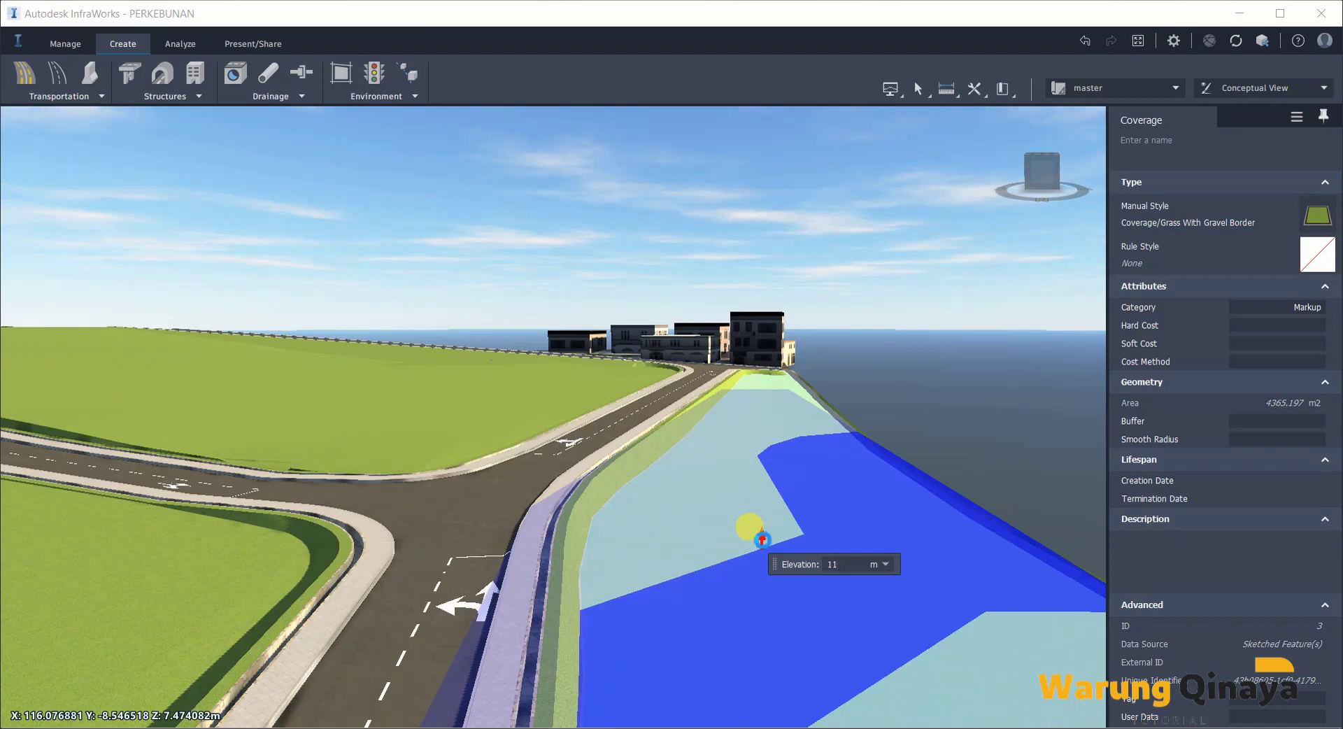
pyautogui.press('Return')
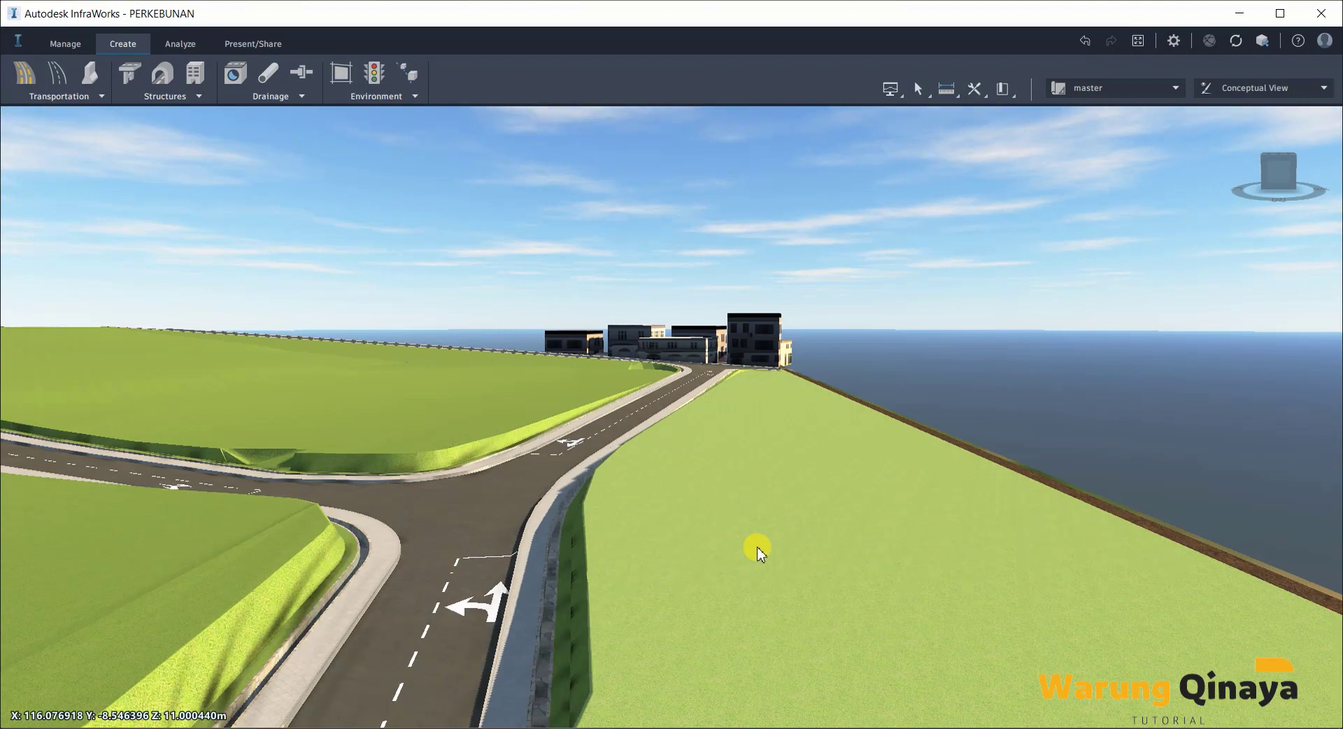
pyautogui.moveTo(759, 550)
pyautogui.mouseDown(button='middle')
pyautogui.moveTo(840, 570)
pyautogui.moveTo(868, 558)
pyautogui.moveTo(513, 294)
pyautogui.mouseUp(button='middle')
pyautogui.scroll(5, 511, 287)
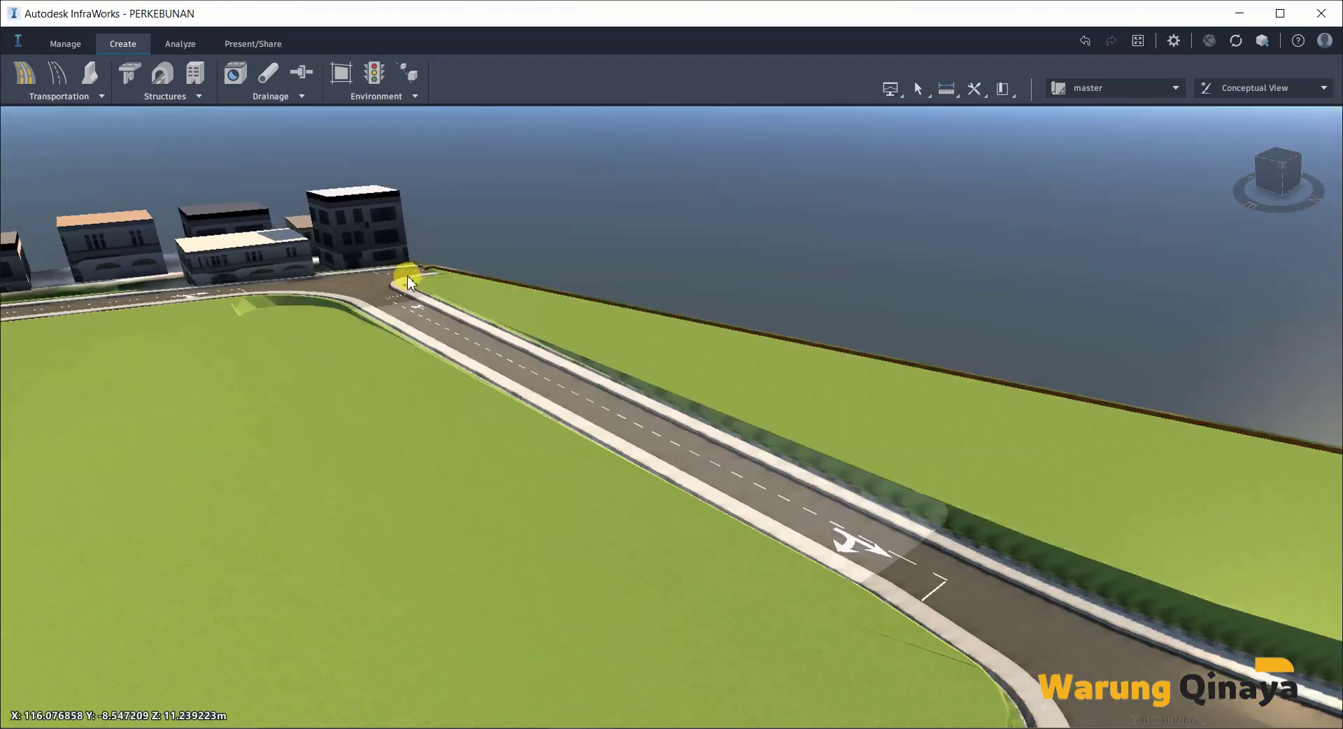
pyautogui.scroll(3, 396, 236)
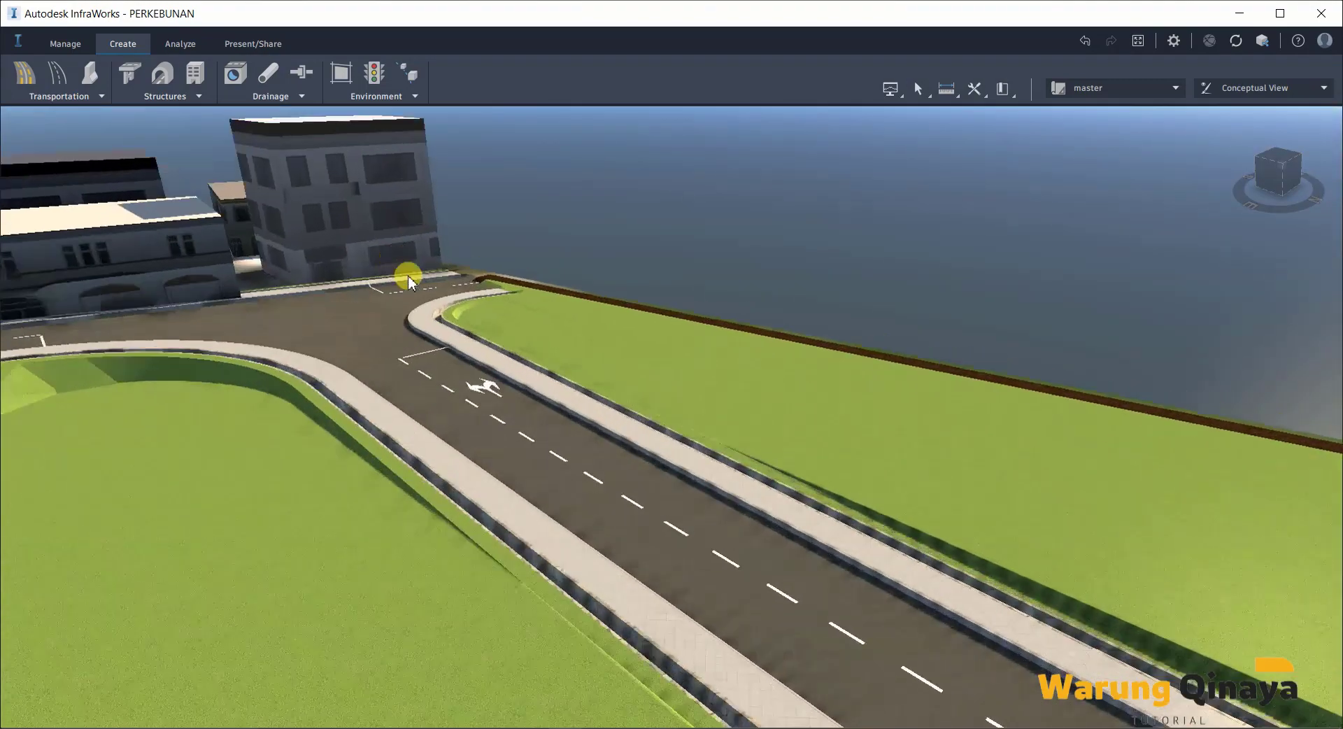
pyautogui.moveTo(378, 372)
pyautogui.mouseDown(button='middle')
pyautogui.moveTo(119, 343)
pyautogui.moveTo(217, 303)
pyautogui.moveTo(786, 560)
pyautogui.moveTo(644, 515)
pyautogui.moveTo(602, 369)
pyautogui.mouseUp(button='middle')
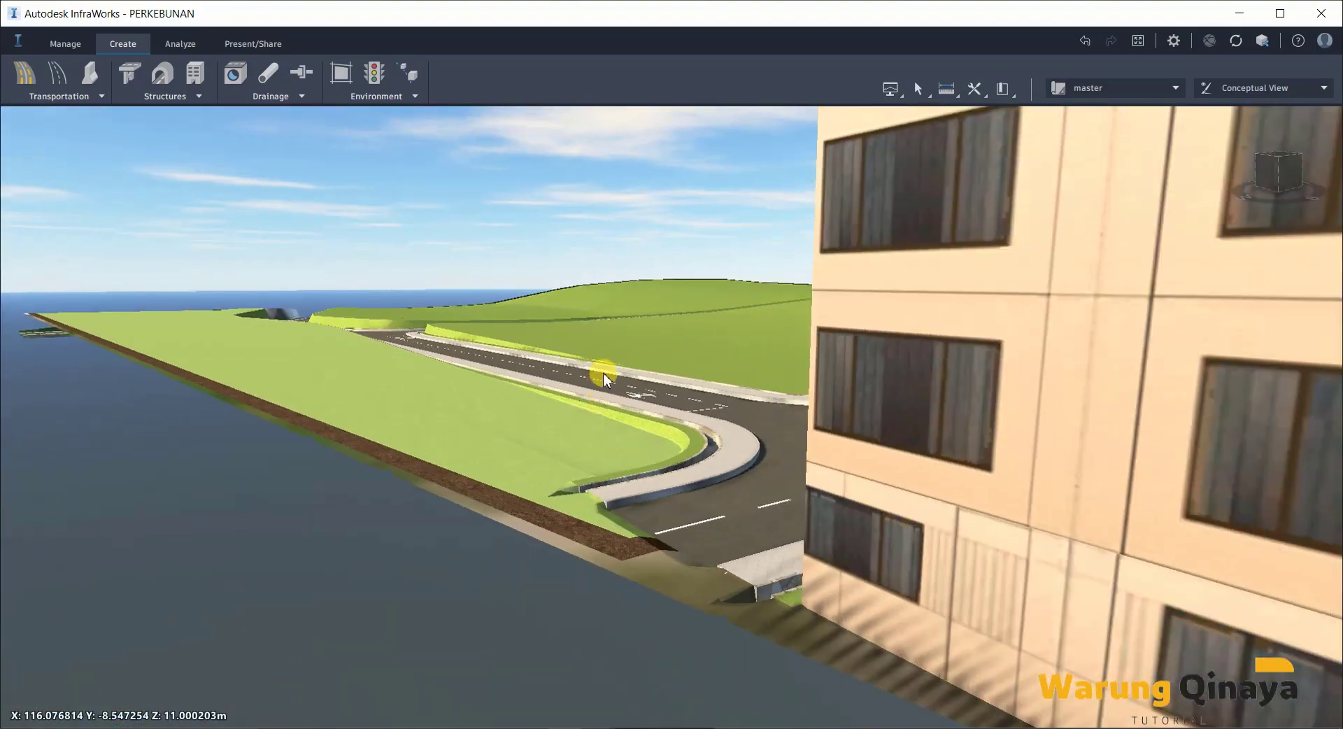
pyautogui.scroll(3, 635, 413)
pyautogui.moveTo(635, 413)
pyautogui.mouseDown(button='middle')
pyautogui.moveTo(1094, 533)
pyautogui.moveTo(883, 501)
pyautogui.moveTo(645, 494)
pyautogui.moveTo(711, 482)
pyautogui.moveTo(1197, 543)
pyautogui.moveTo(1035, 312)
pyautogui.moveTo(1039, 255)
pyautogui.moveTo(615, 285)
pyautogui.moveTo(672, 612)
pyautogui.moveTo(899, 648)
pyautogui.moveTo(441, 489)
pyautogui.moveTo(518, 546)
pyautogui.moveTo(653, 608)
pyautogui.moveTo(527, 574)
pyautogui.moveTo(510, 590)
pyautogui.moveTo(599, 606)
pyautogui.moveTo(380, 420)
pyautogui.moveTo(648, 560)
pyautogui.moveTo(894, 596)
pyautogui.moveTo(1017, 587)
pyautogui.moveTo(993, 411)
pyautogui.moveTo(933, 501)
pyautogui.moveTo(902, 473)
pyautogui.moveTo(764, 443)
pyautogui.mouseUp(button='middle')
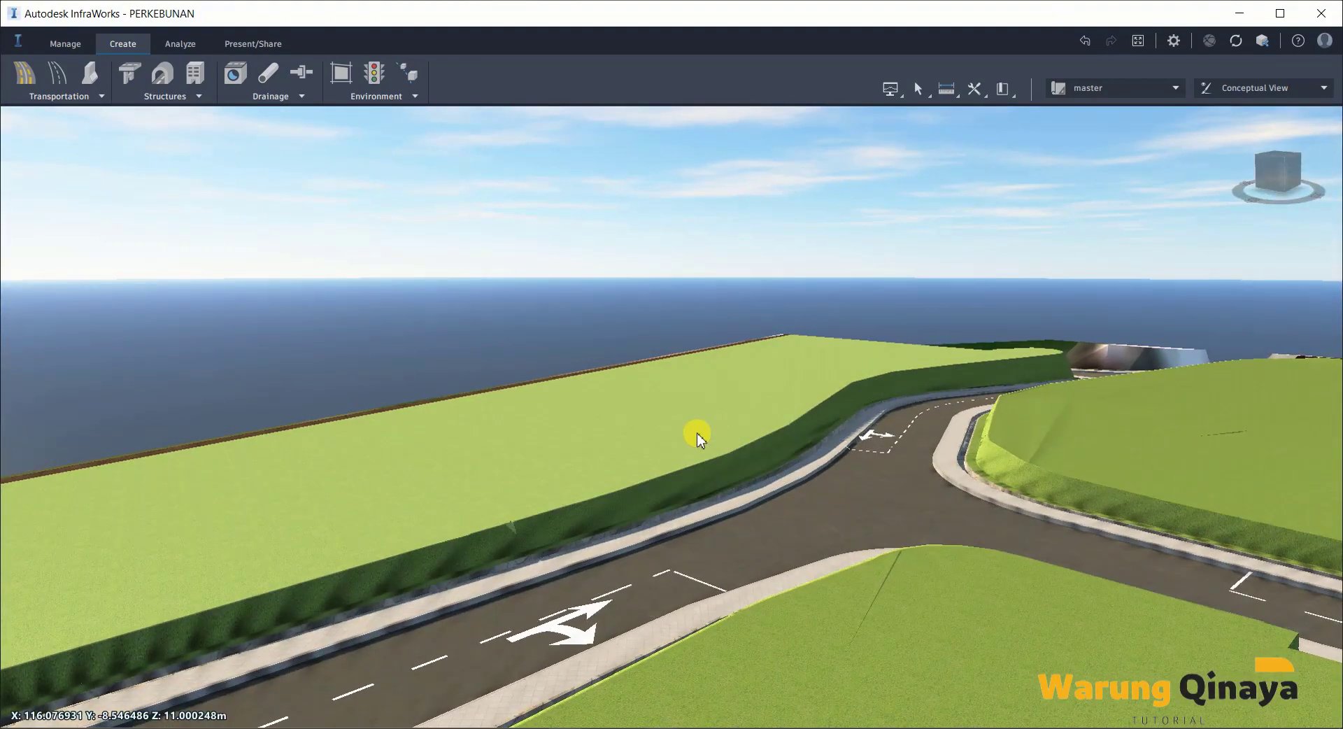
# - Select the grass coverage area, bring up its editing options, then deselect it
pyautogui.click(711, 426)
pyautogui.rightClick(704, 448)
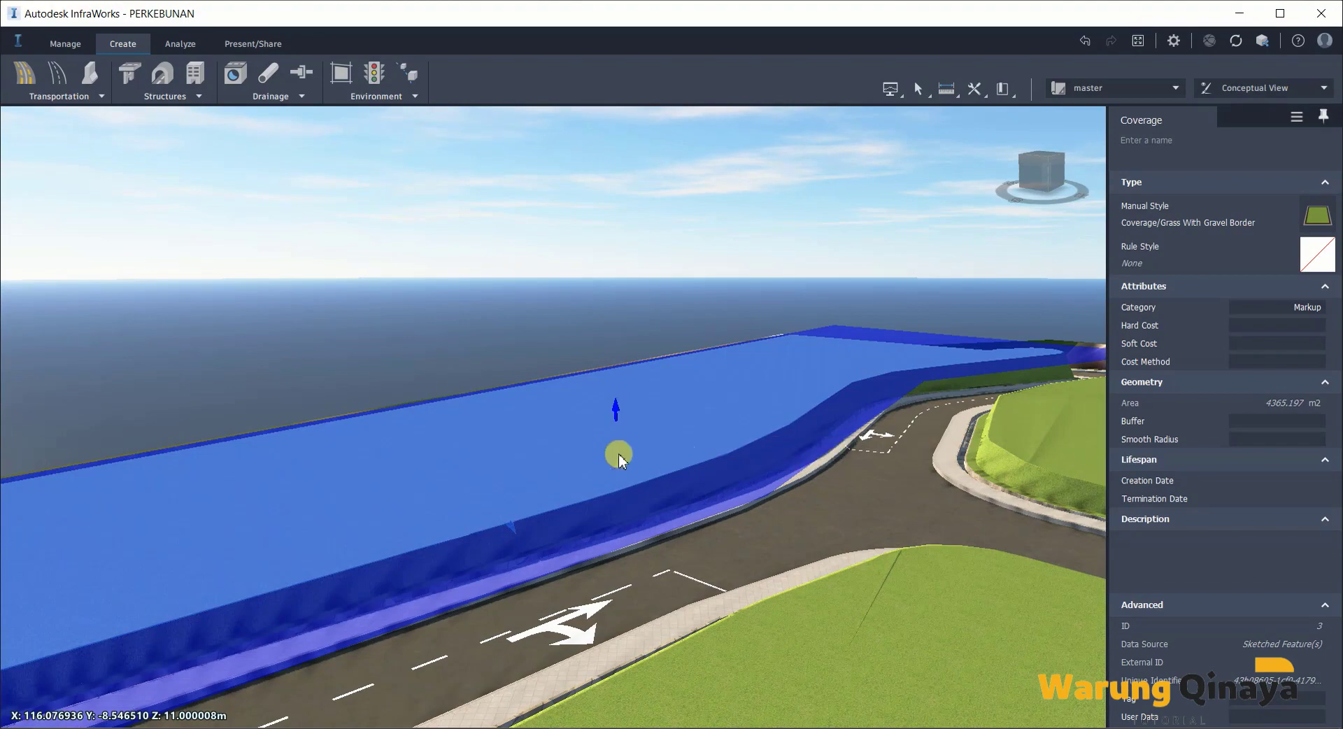
pyautogui.scroll(2, 833, 480)
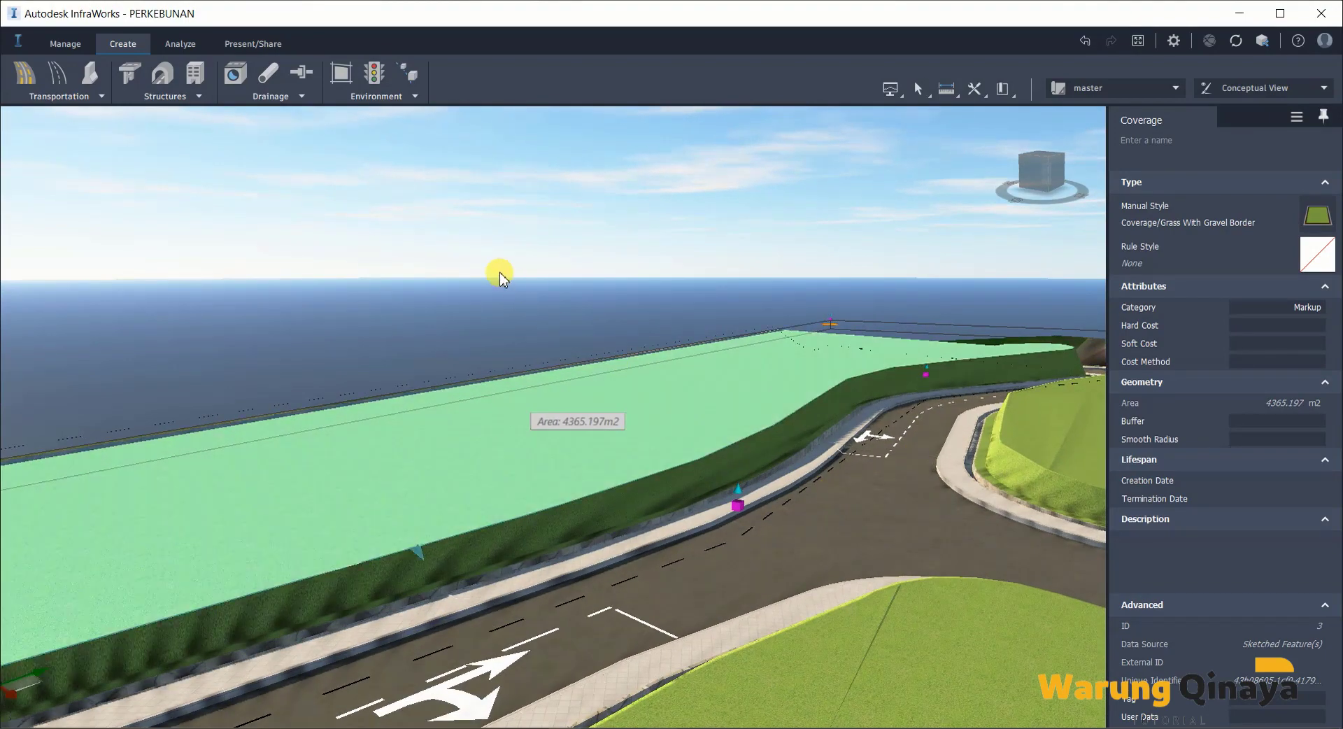
pyautogui.press('Escape')
# - Check the junction road's elevations from a top-down and tilted view
pyautogui.moveTo(699, 496)
pyautogui.mouseDown(button='middle')
pyautogui.moveTo(834, 551)
pyautogui.moveTo(441, 426)
pyautogui.moveTo(1145, 460)
pyautogui.mouseUp(button='middle')
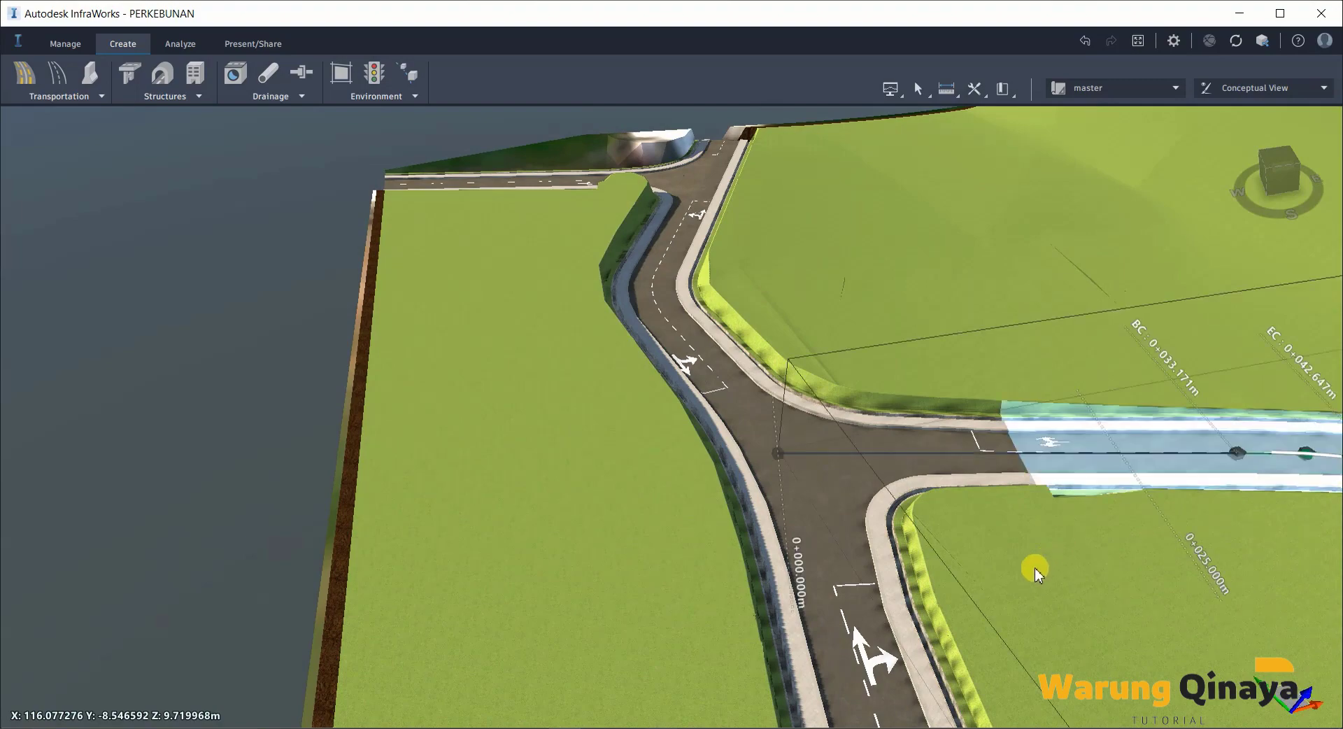
pyautogui.click(1017, 572)
pyautogui.moveTo(992, 523); pyautogui.dragTo(768, 282, button='middle')
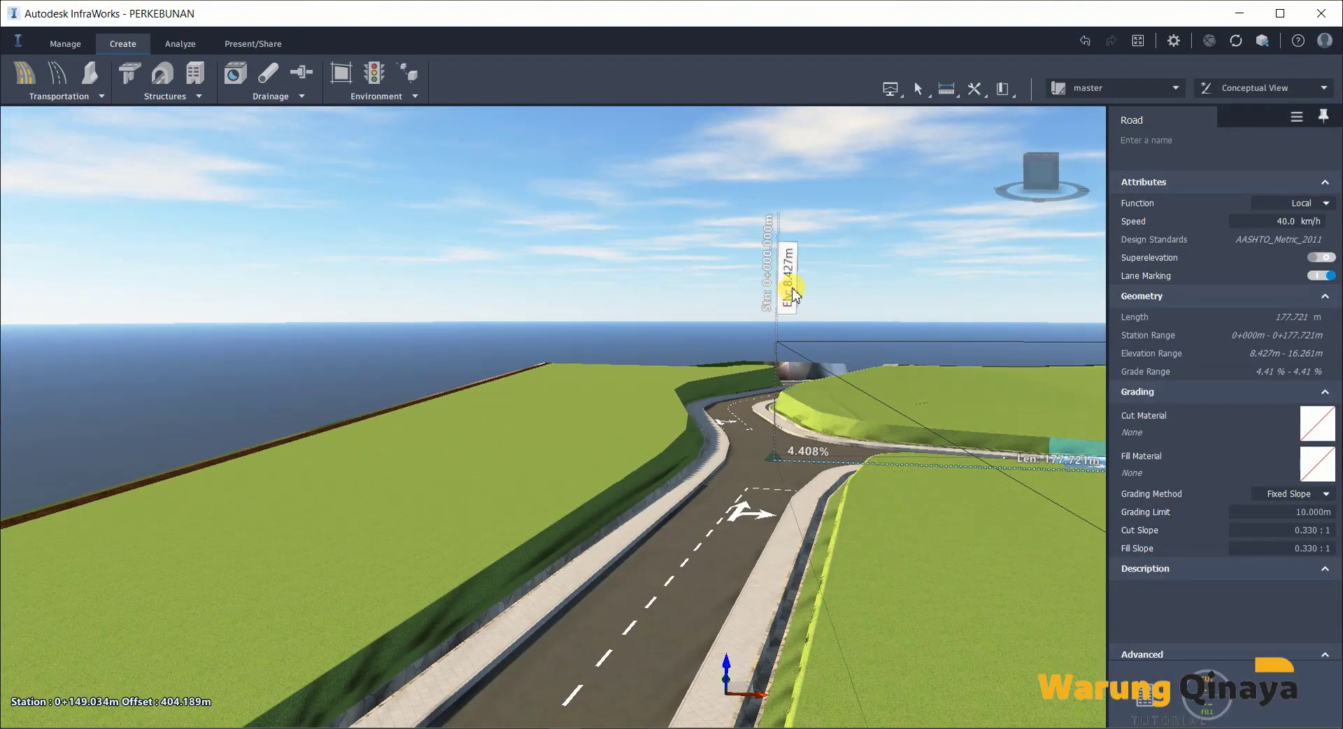
pyautogui.press('Escape')
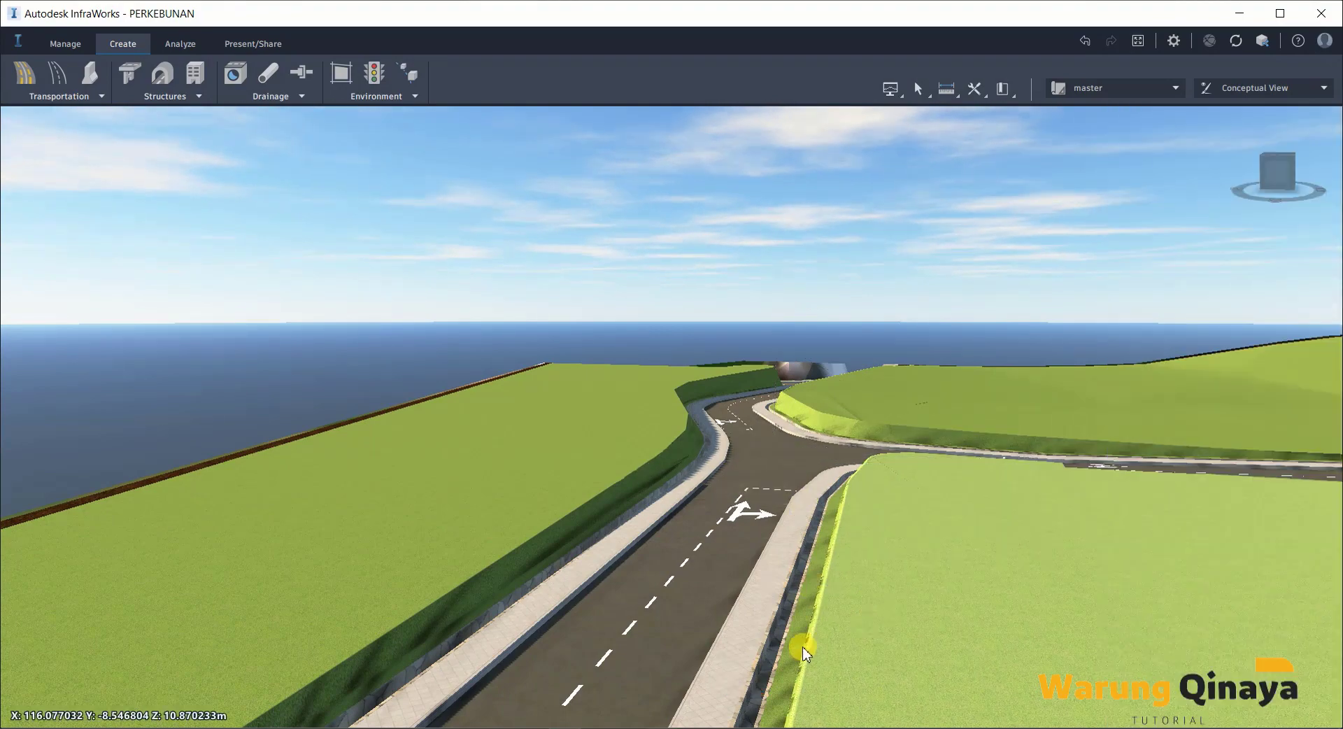
# - Set a grass coverage vertex to an 8.4 m height
pyautogui.moveTo(892, 259); pyautogui.dragTo(635, 409, button='middle')
pyautogui.click(649, 442)
pyautogui.write('8.4')
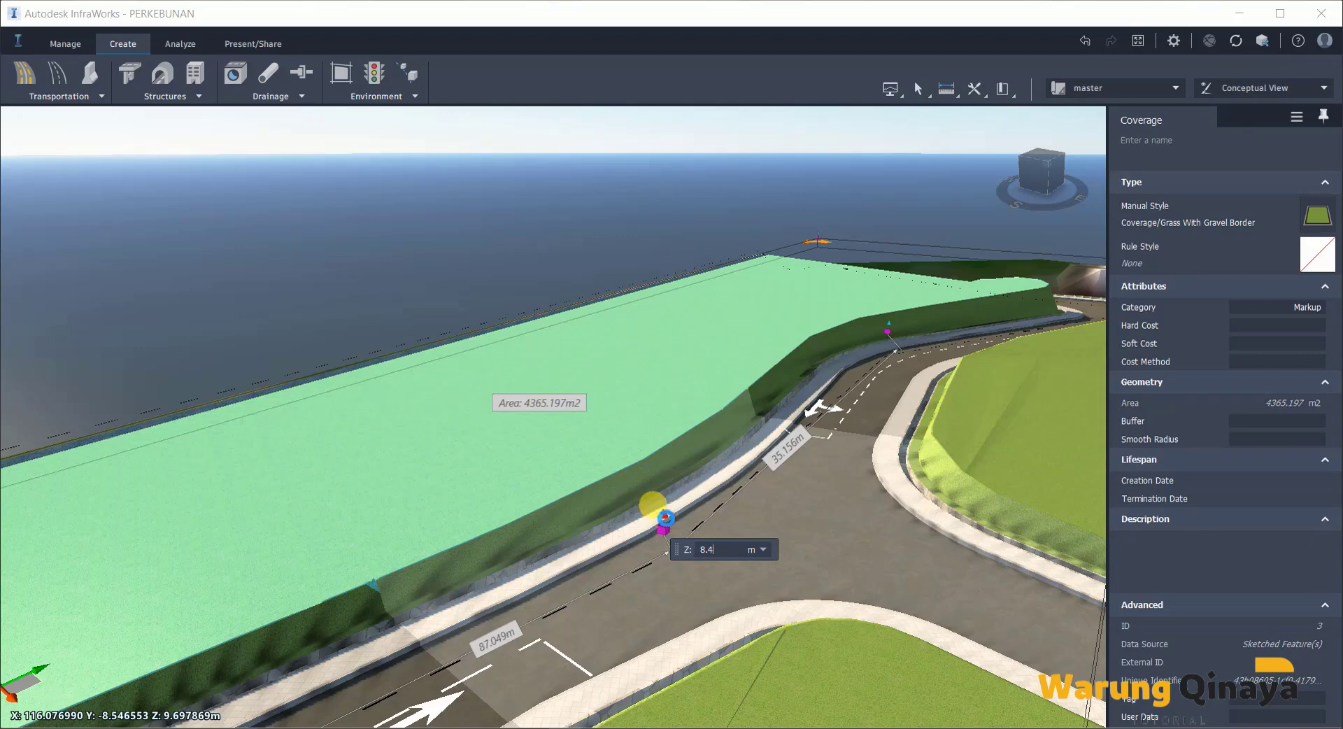
pyautogui.press('Return')
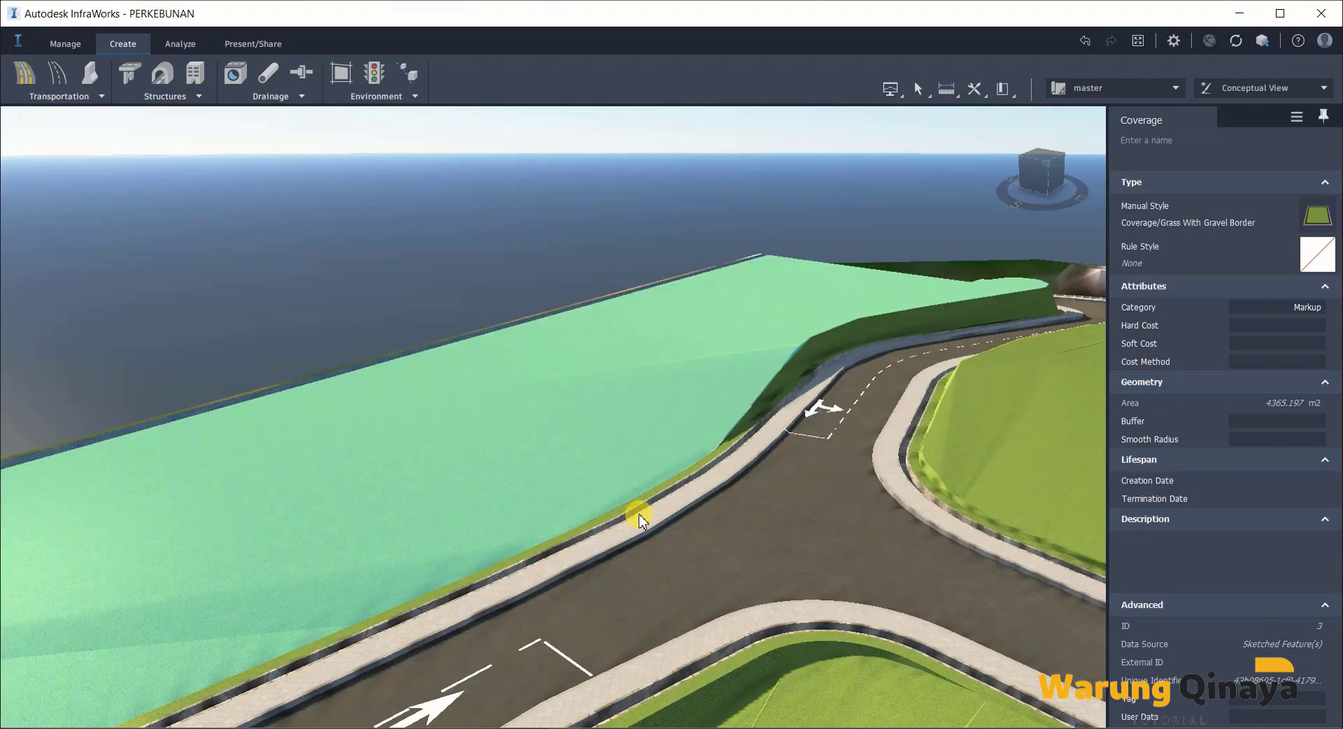
# - Select the short road at the T-intersection and read its 6.573–7.254 m elevation range
pyautogui.scroll(5, 647, 514)
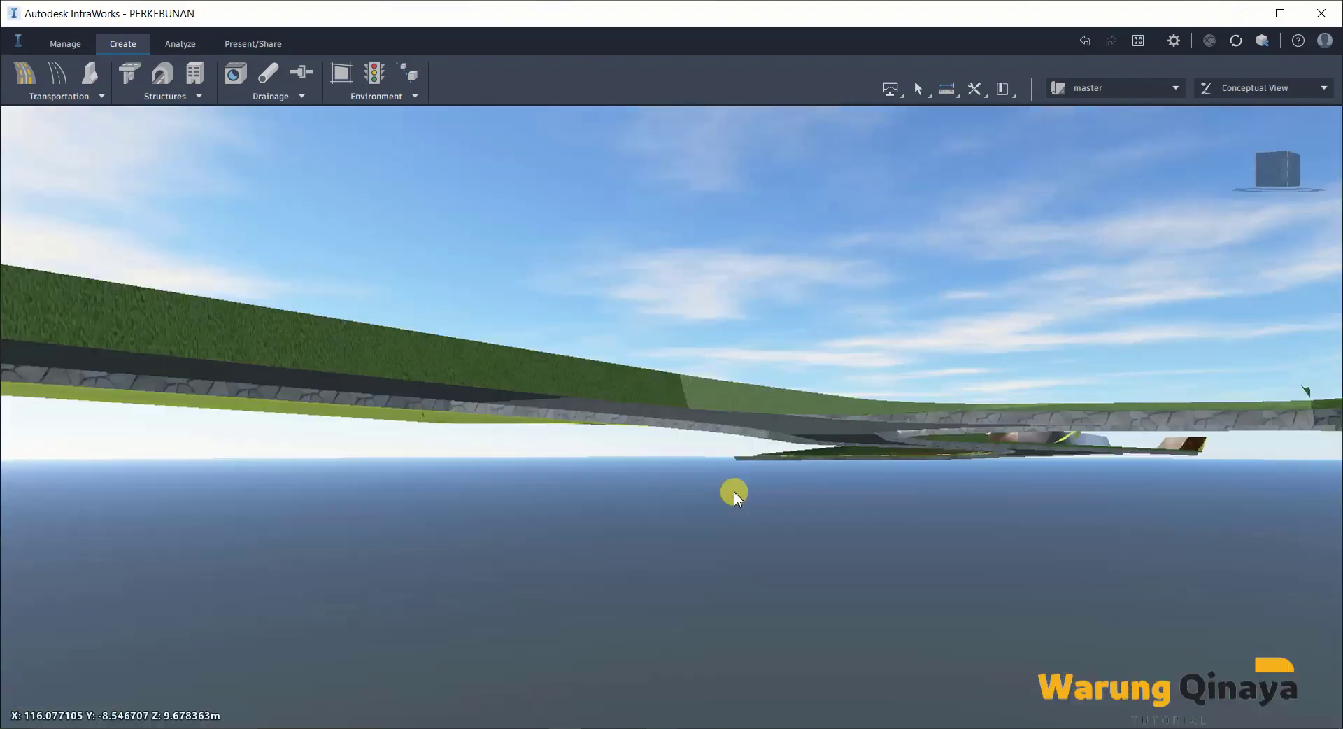
pyautogui.scroll(-5, 787, 520)
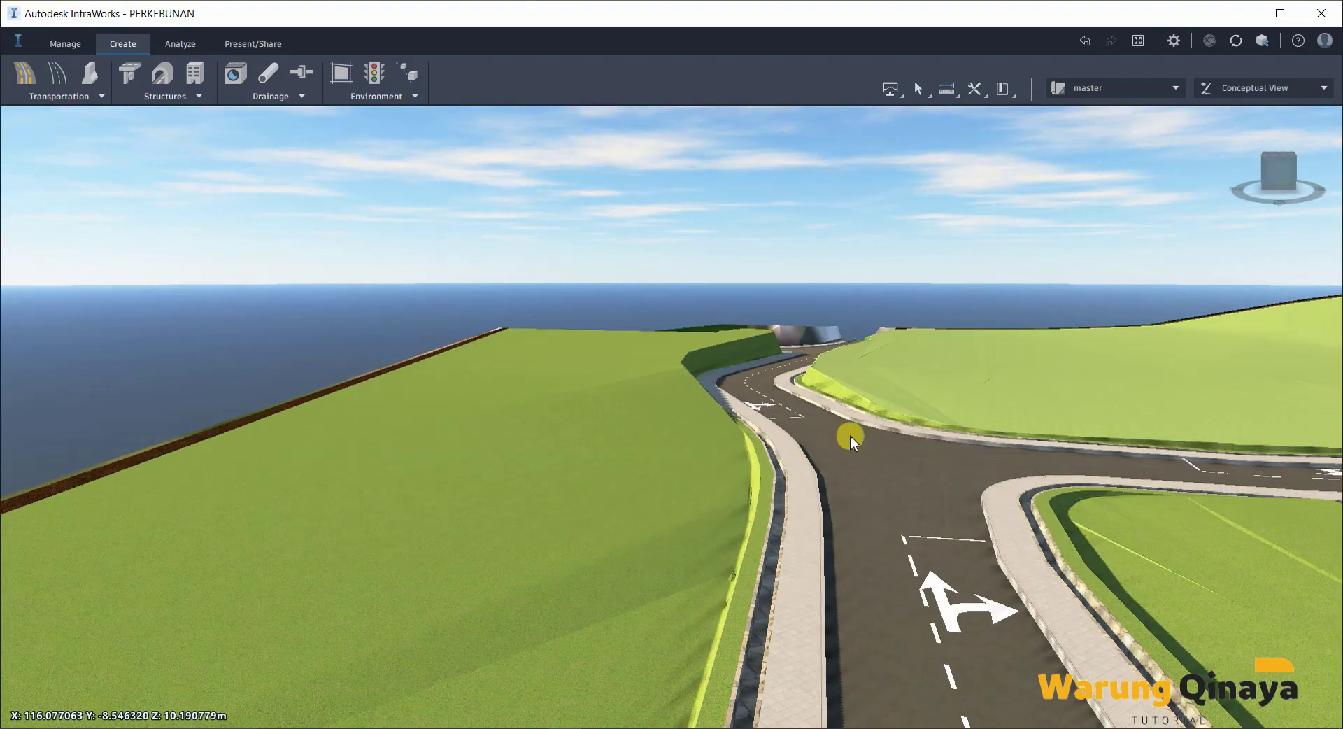
pyautogui.moveTo(850, 435); pyautogui.dragTo(843, 497)
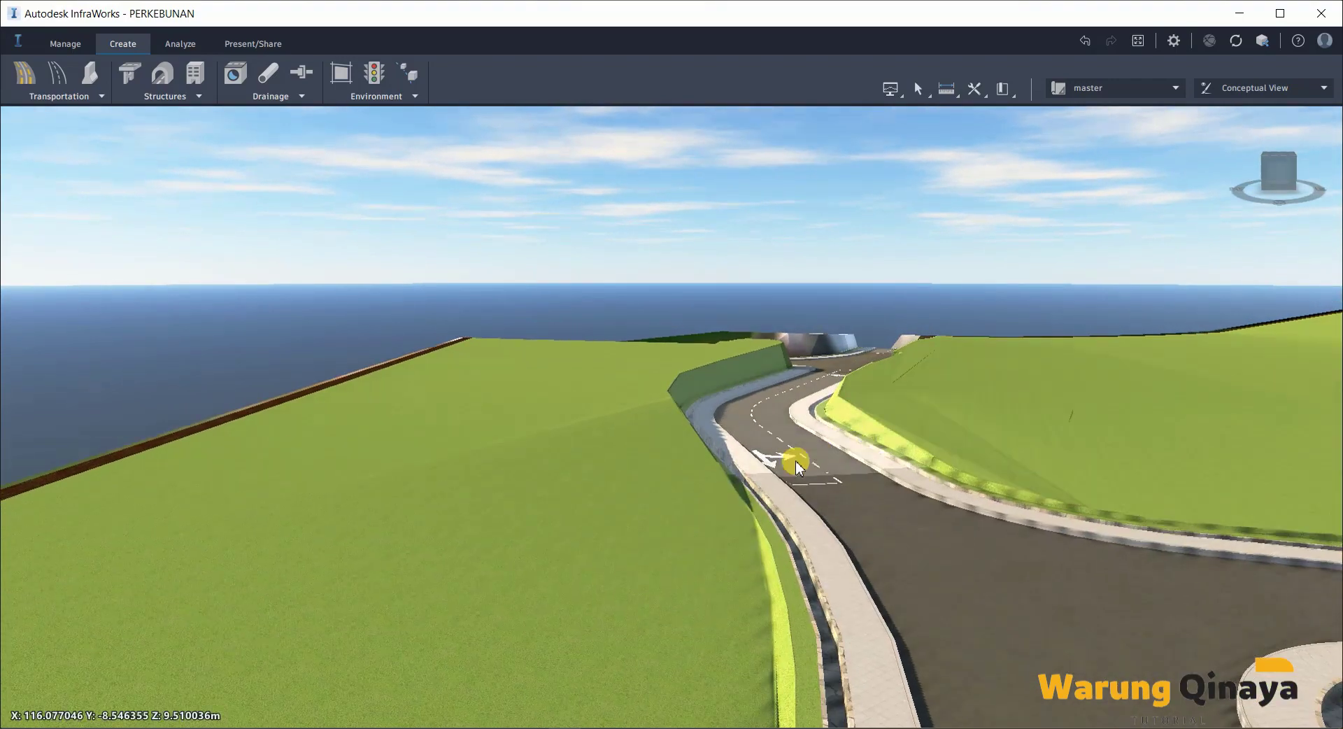
pyautogui.moveTo(796, 460)
pyautogui.mouseDown(button='middle')
pyautogui.moveTo(1190, 413)
pyautogui.moveTo(765, 708)
pyautogui.moveTo(963, 527)
pyautogui.moveTo(765, 548)
pyautogui.moveTo(919, 460)
pyautogui.mouseUp(button='middle')
pyautogui.moveTo(918, 460); pyautogui.dragTo(501, 216)
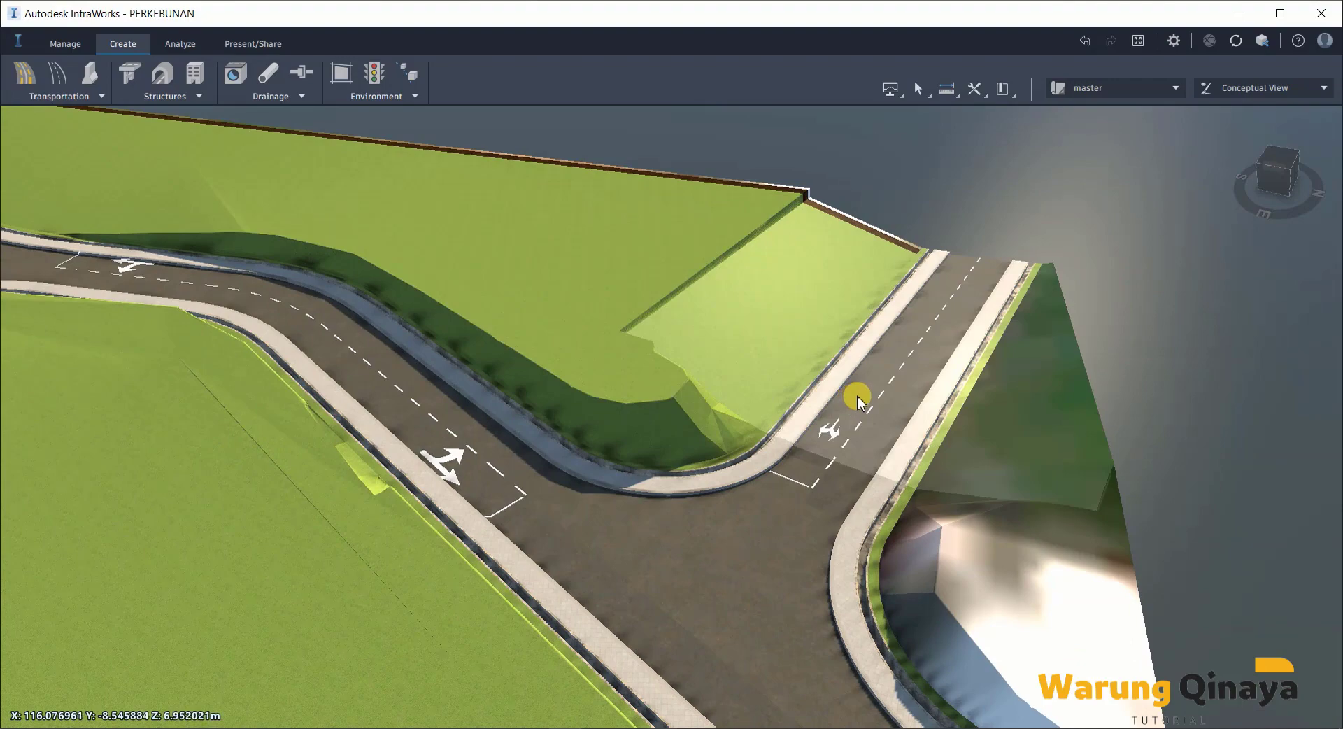
pyautogui.click(1198, 455)
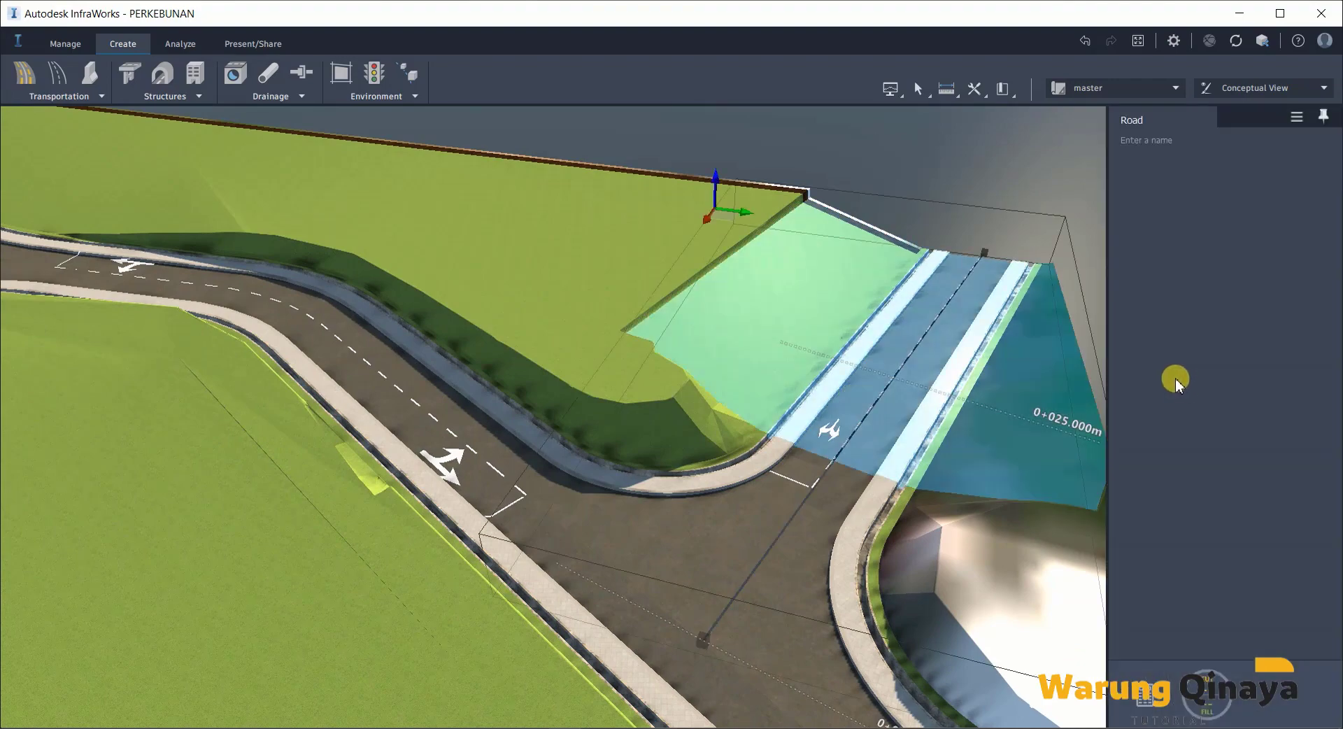
pyautogui.moveTo(941, 184)
pyautogui.mouseDown(button='middle')
pyautogui.moveTo(368, 577)
pyautogui.moveTo(324, 540)
pyautogui.moveTo(294, 536)
pyautogui.mouseUp(button='middle')
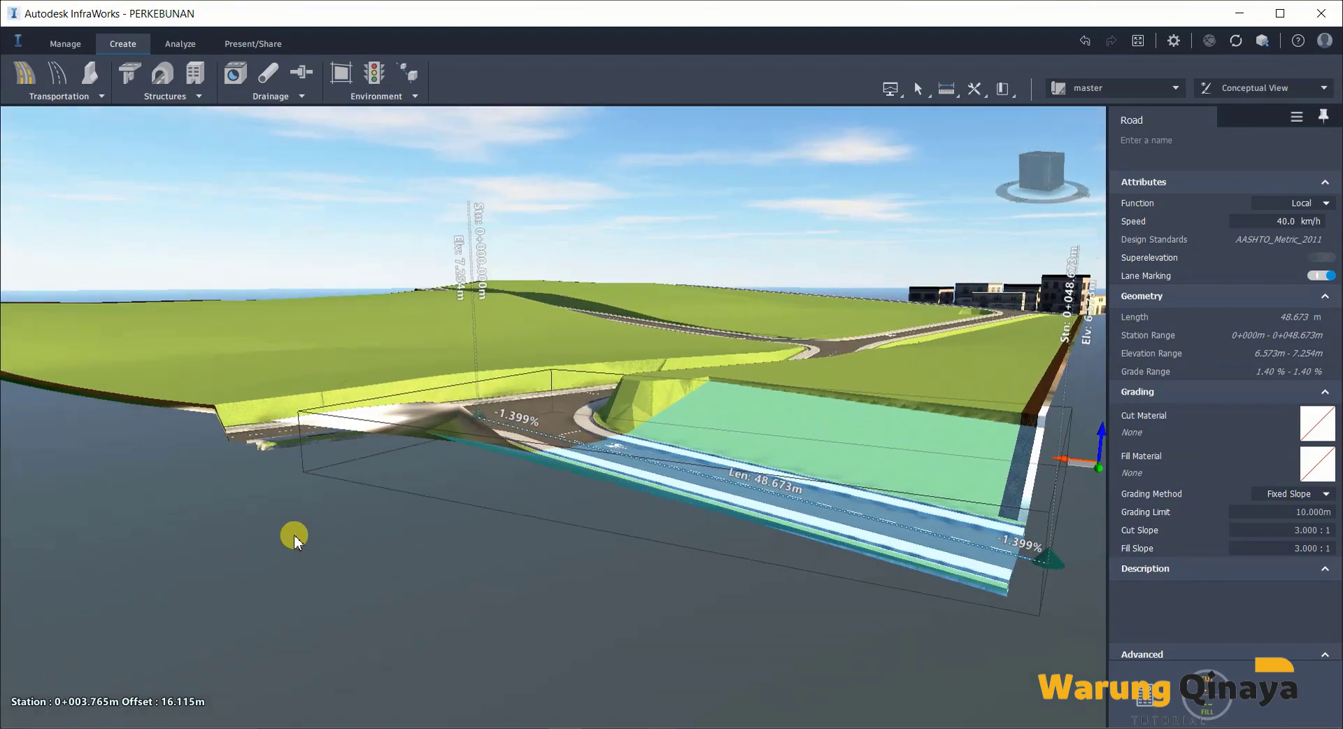
pyautogui.moveTo(480, 444)
pyautogui.mouseDown(button='middle')
pyautogui.moveTo(716, 641)
pyautogui.moveTo(851, 621)
pyautogui.moveTo(1032, 369)
pyautogui.mouseUp(button='middle')
pyautogui.moveTo(1021, 444)
pyautogui.mouseDown(button='middle')
pyautogui.moveTo(1035, 456)
pyautogui.moveTo(981, 325)
pyautogui.moveTo(1014, 334)
pyautogui.moveTo(960, 385)
pyautogui.moveTo(578, 407)
pyautogui.mouseUp(button='middle')
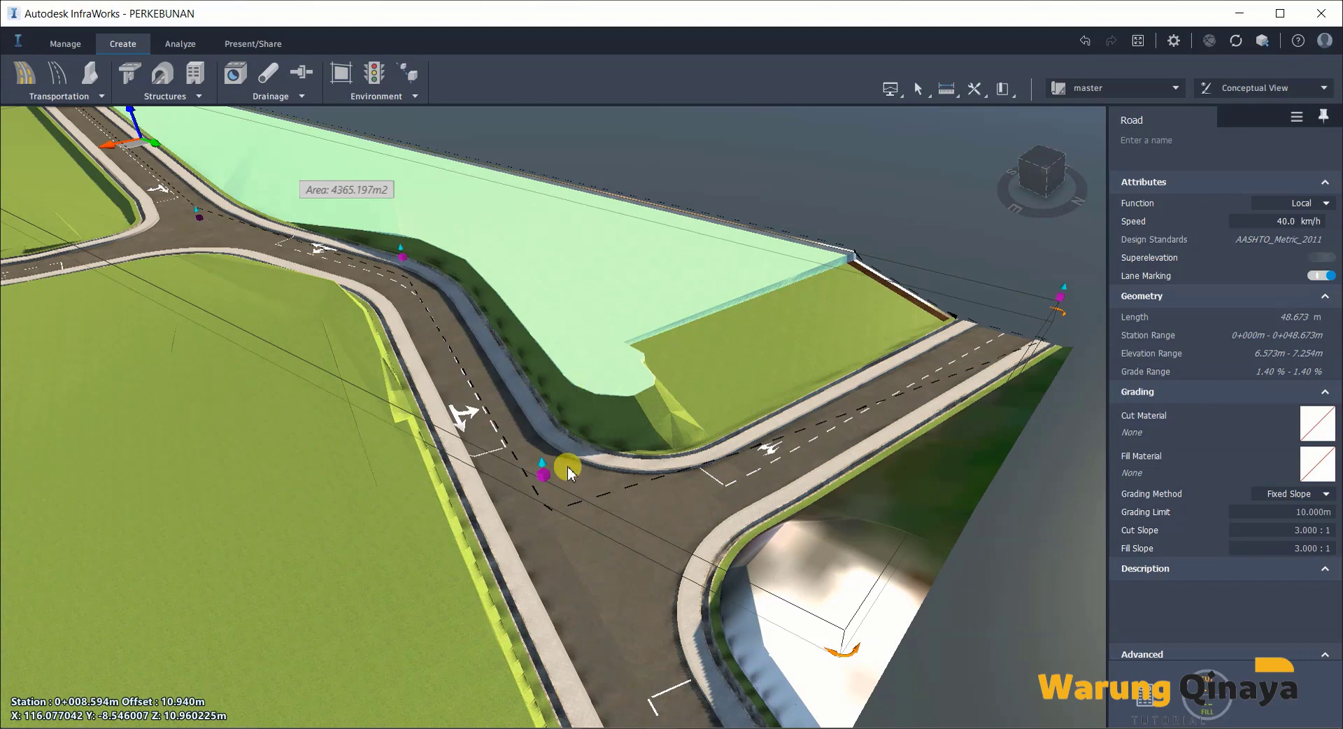
# - Lower the first grass vertex beside the short road to 7.25 m and recheck the road's elevations
pyautogui.click(570, 474)
pyautogui.write('7.25')
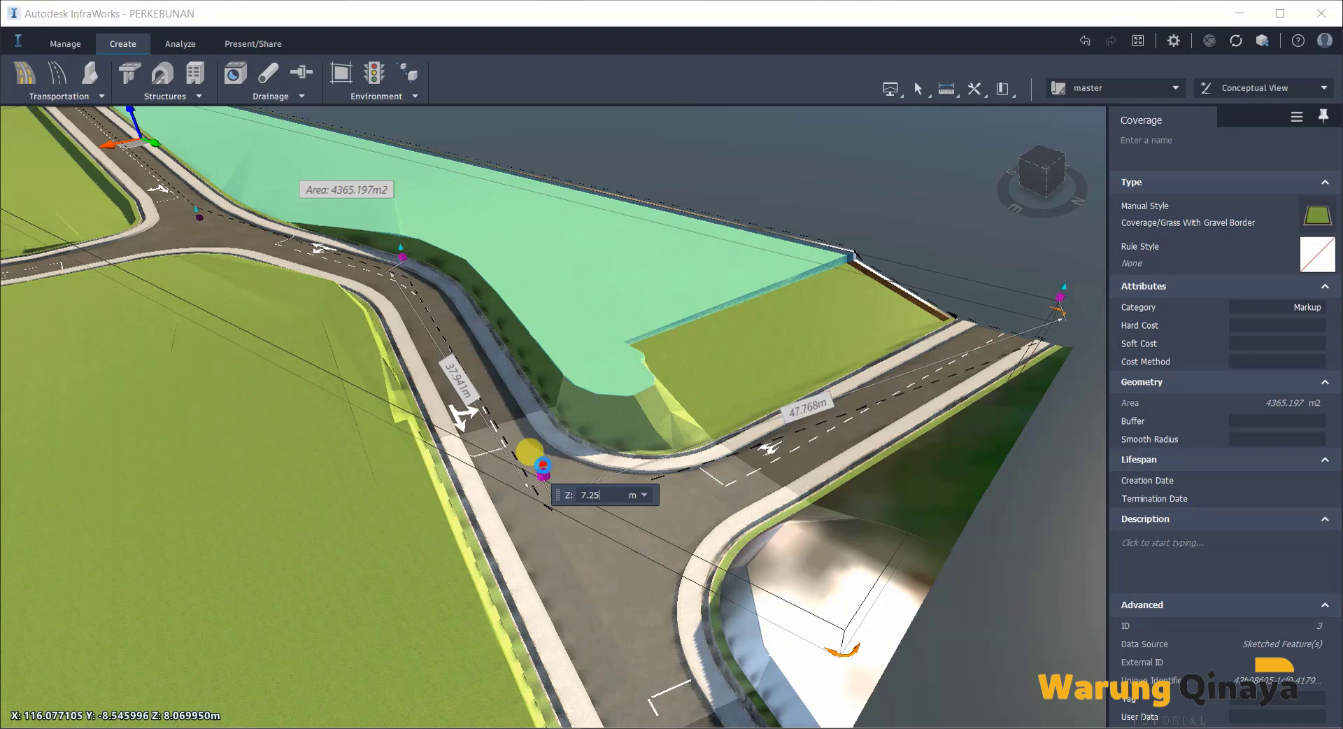
pyautogui.press('Return')
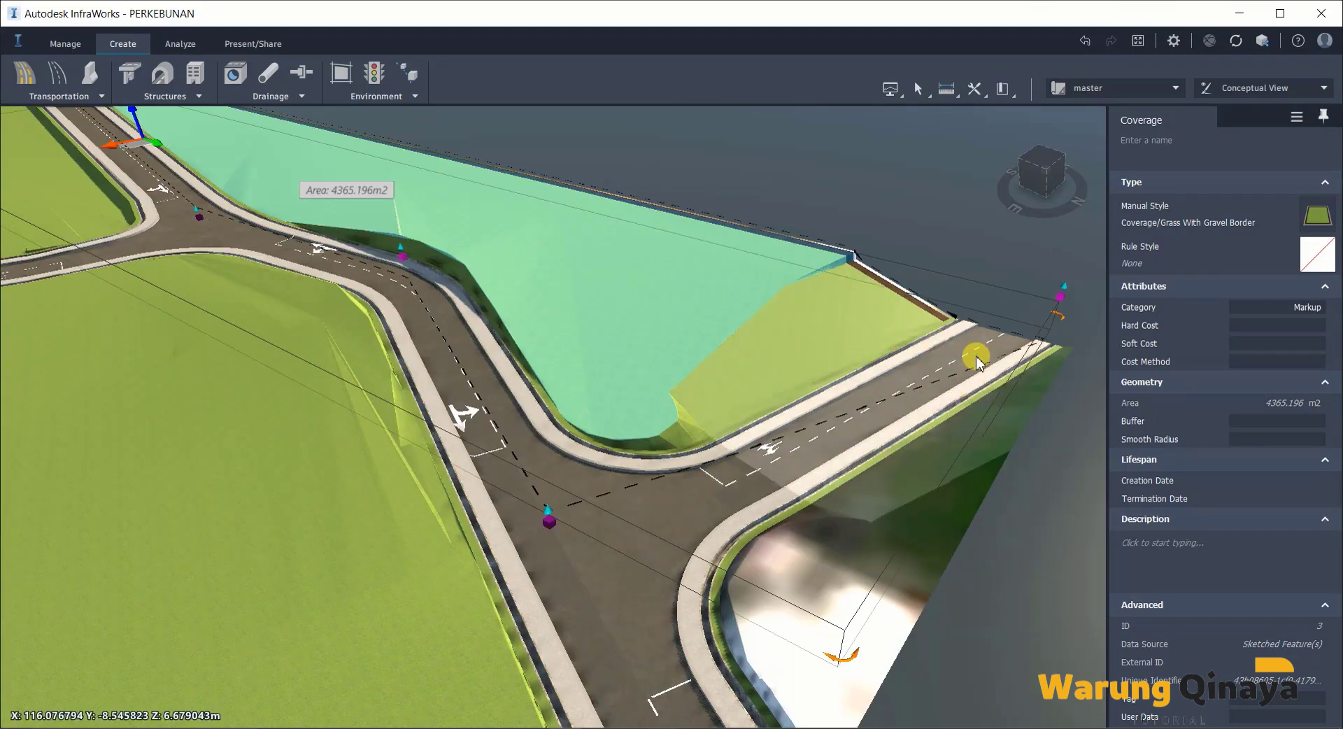
pyautogui.click(1028, 568)
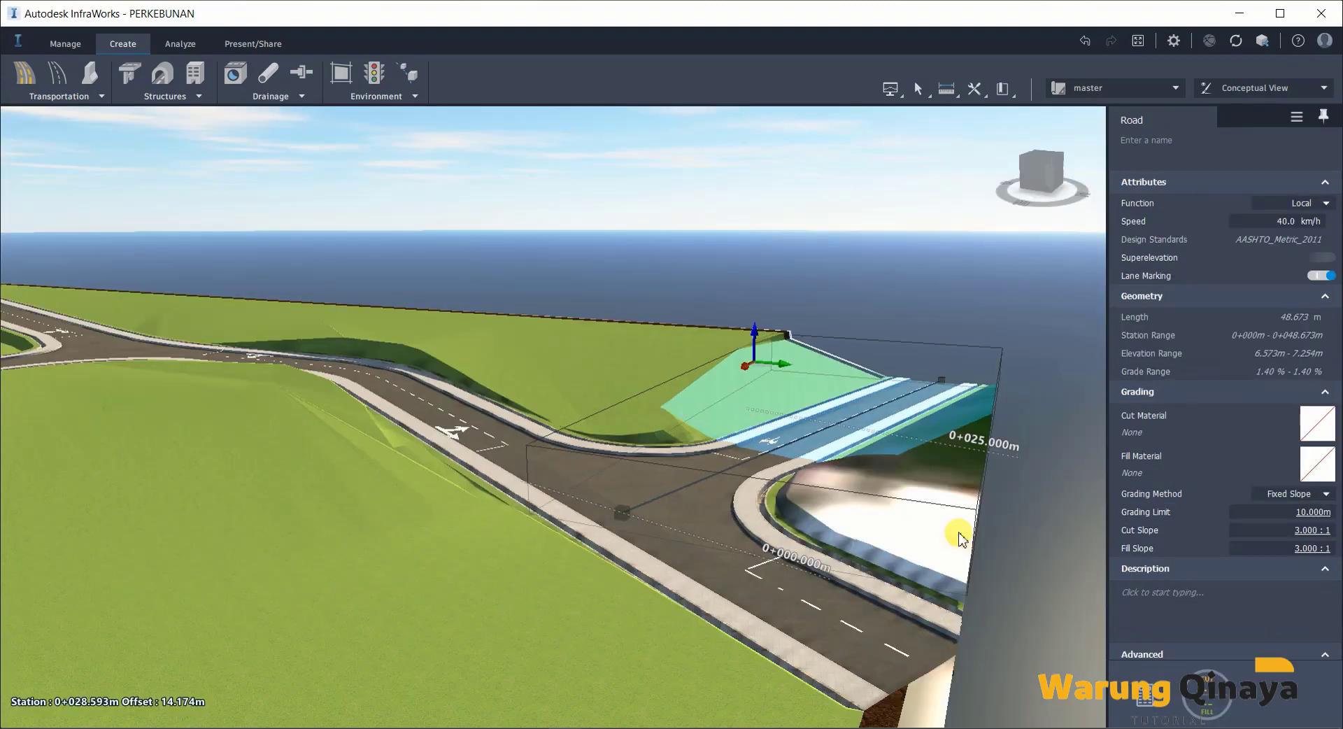
pyautogui.moveTo(1064, 502); pyautogui.dragTo(944, 368, button='middle')
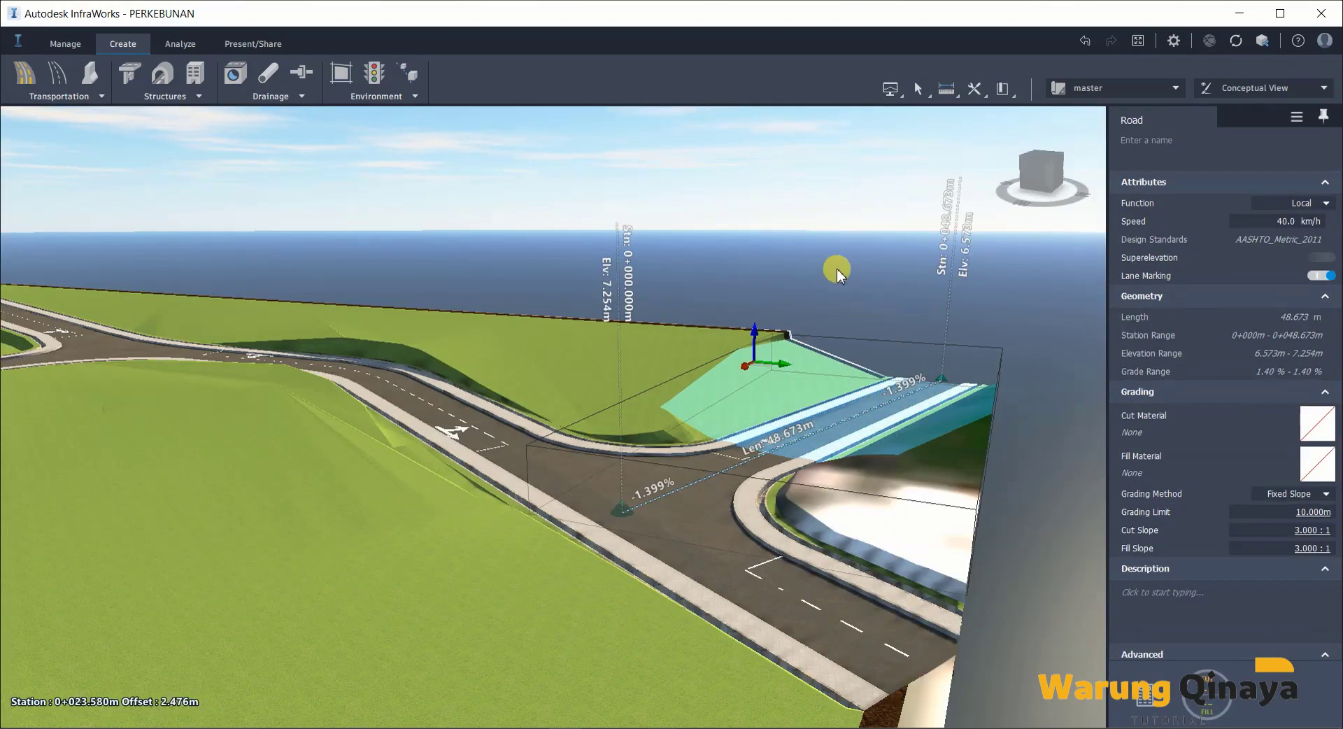
pyautogui.press('Escape')
pyautogui.click(862, 389)
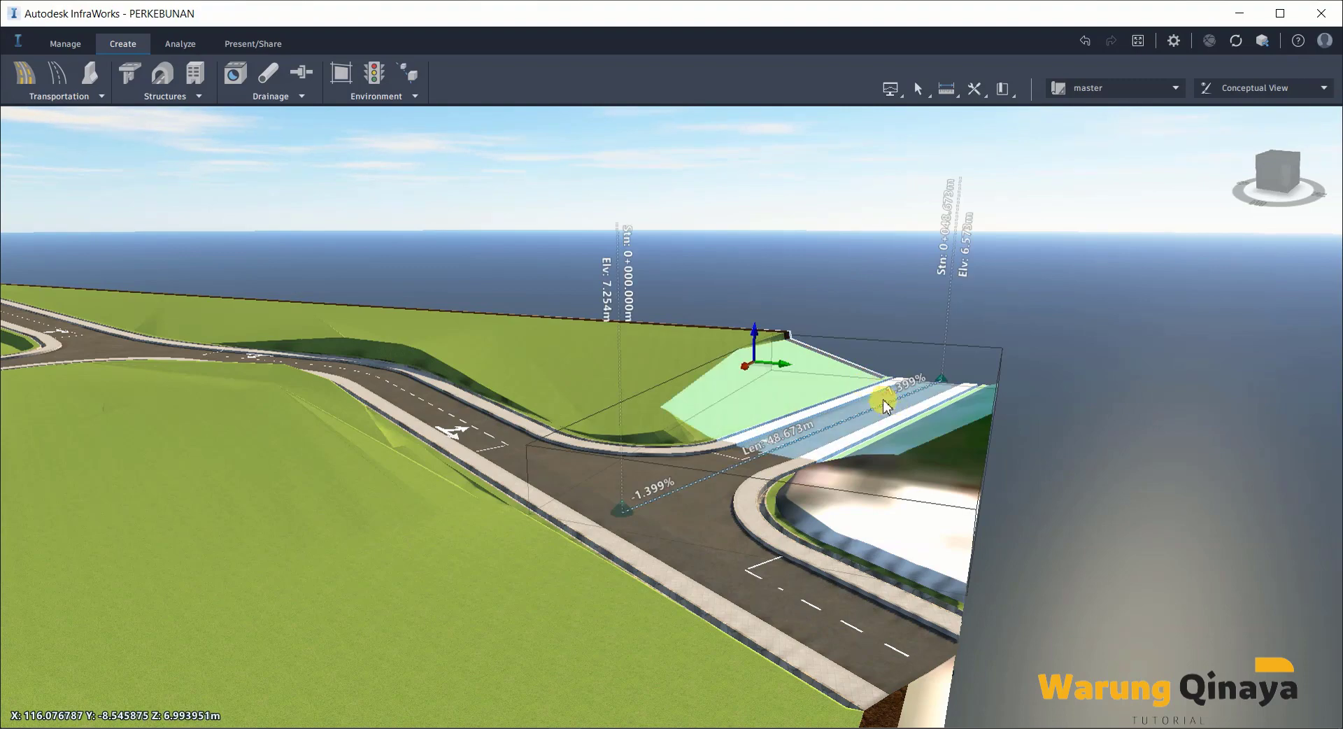
pyautogui.moveTo(960, 545)
pyautogui.mouseDown(button='middle')
pyautogui.moveTo(729, 549)
pyautogui.moveTo(323, 300)
pyautogui.moveTo(741, 437)
pyautogui.mouseUp(button='middle')
# - Lower the coverage vertex at the road's far end to 6.57 m
pyautogui.moveTo(757, 607)
pyautogui.mouseDown(button='middle')
pyautogui.moveTo(761, 581)
pyautogui.moveTo(798, 586)
pyautogui.mouseUp(button='middle')
pyautogui.click(470, 488)
pyautogui.write('6.57')
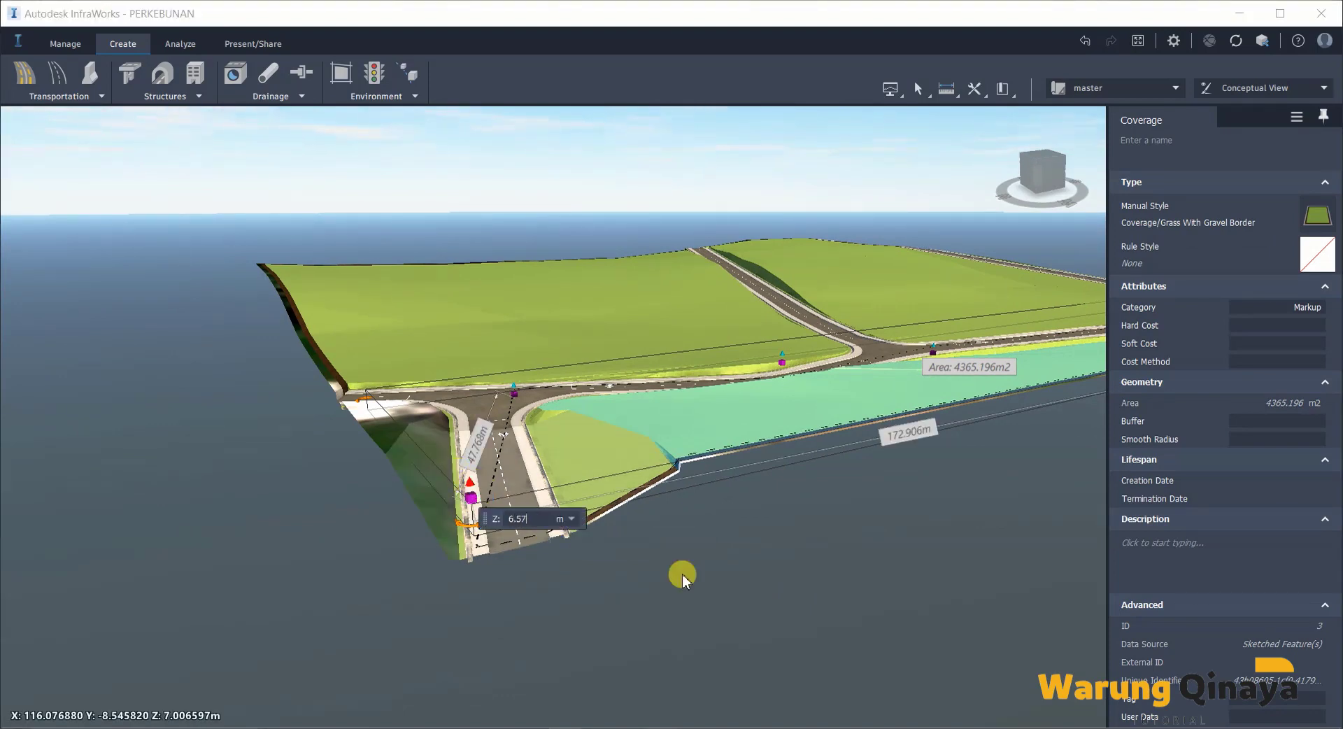
pyautogui.press('Return')
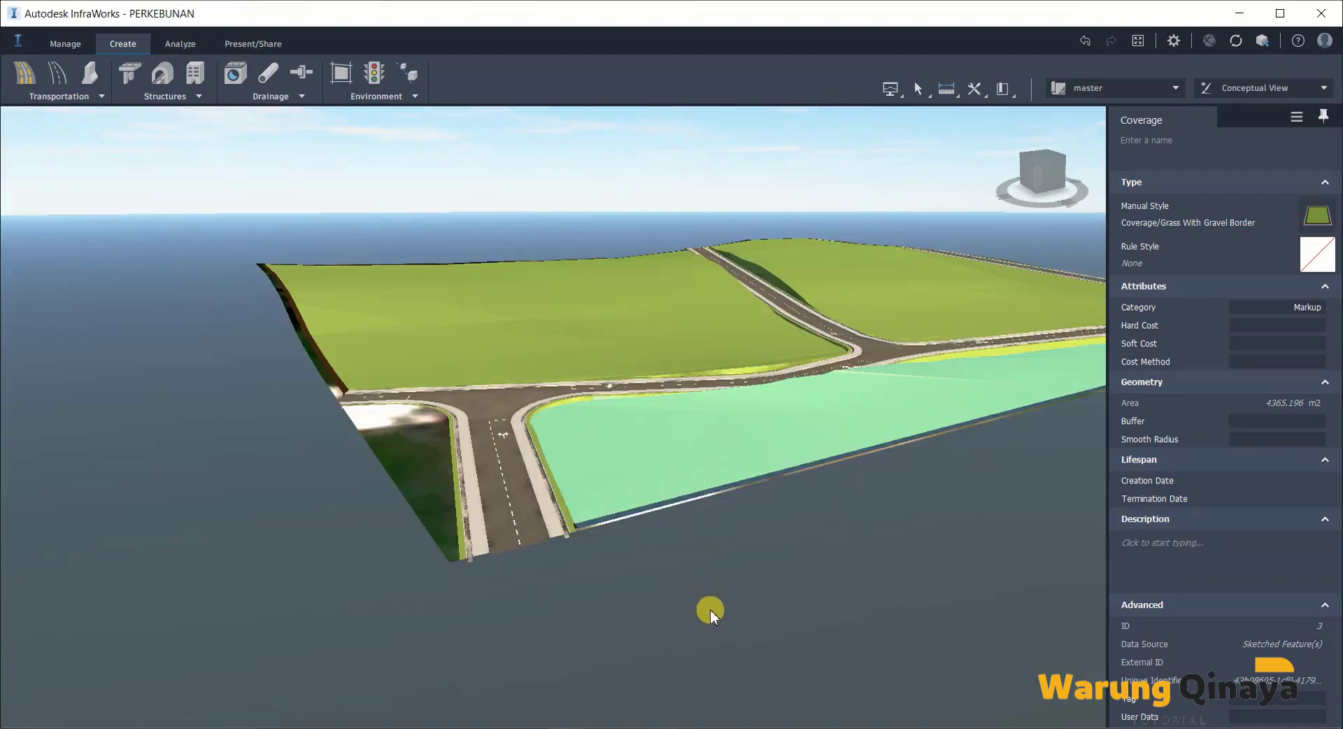
pyautogui.press('Escape')
# - Select the grass coverage along the curving road, then the road itself to check elevations
pyautogui.scroll(-5, 616, 398)
pyautogui.scroll(-3, 684, 459)
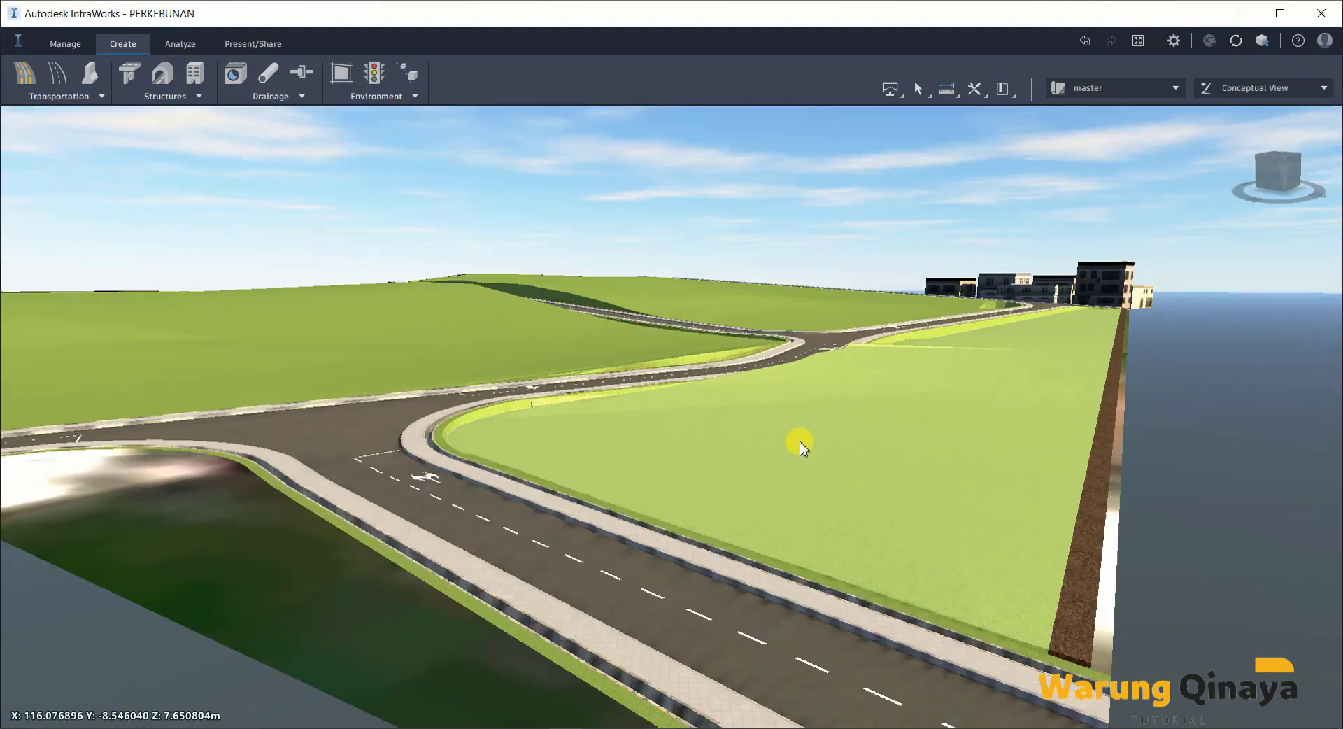
pyautogui.moveTo(803, 446); pyautogui.dragTo(1071, 441, button='middle')
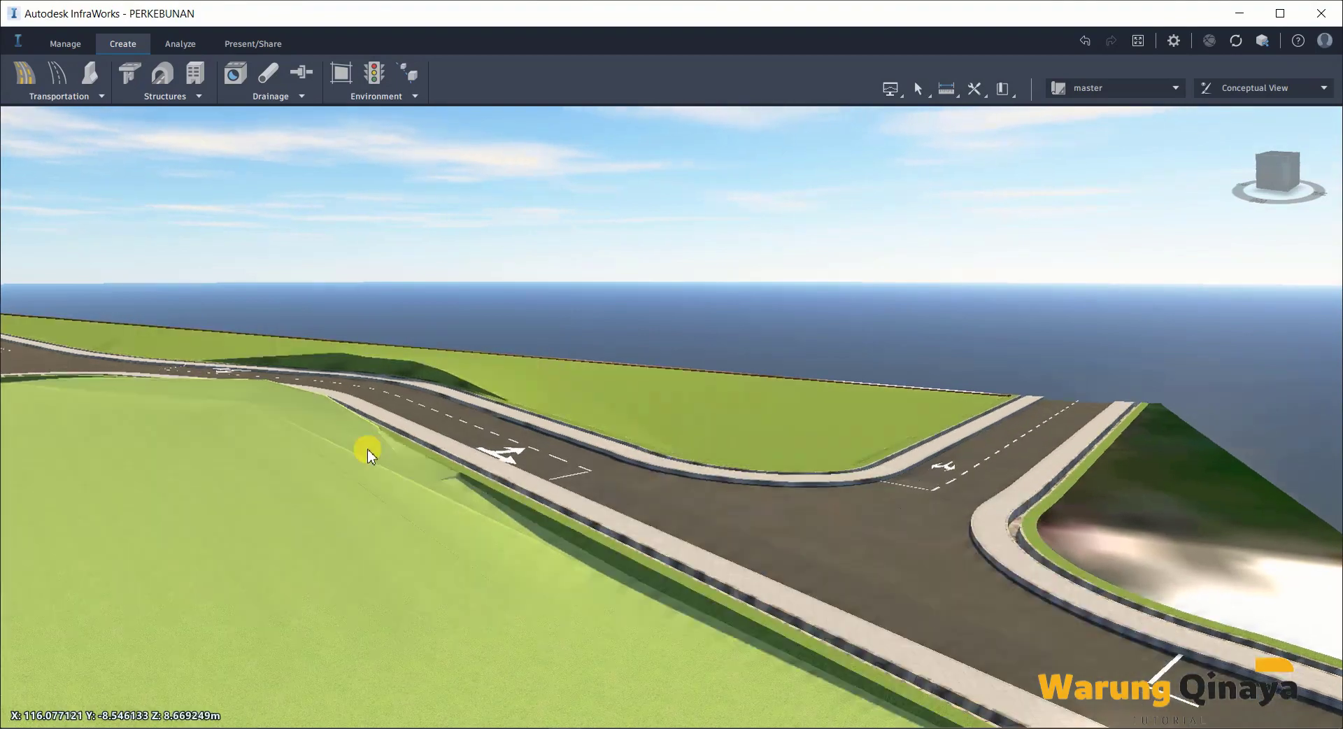
pyautogui.moveTo(371, 456)
pyautogui.mouseDown(button='middle')
pyautogui.moveTo(821, 629)
pyautogui.moveTo(725, 462)
pyautogui.moveTo(684, 220)
pyautogui.moveTo(762, 380)
pyautogui.moveTo(564, 363)
pyautogui.moveTo(778, 603)
pyautogui.moveTo(930, 411)
pyautogui.moveTo(810, 288)
pyautogui.mouseUp(button='middle')
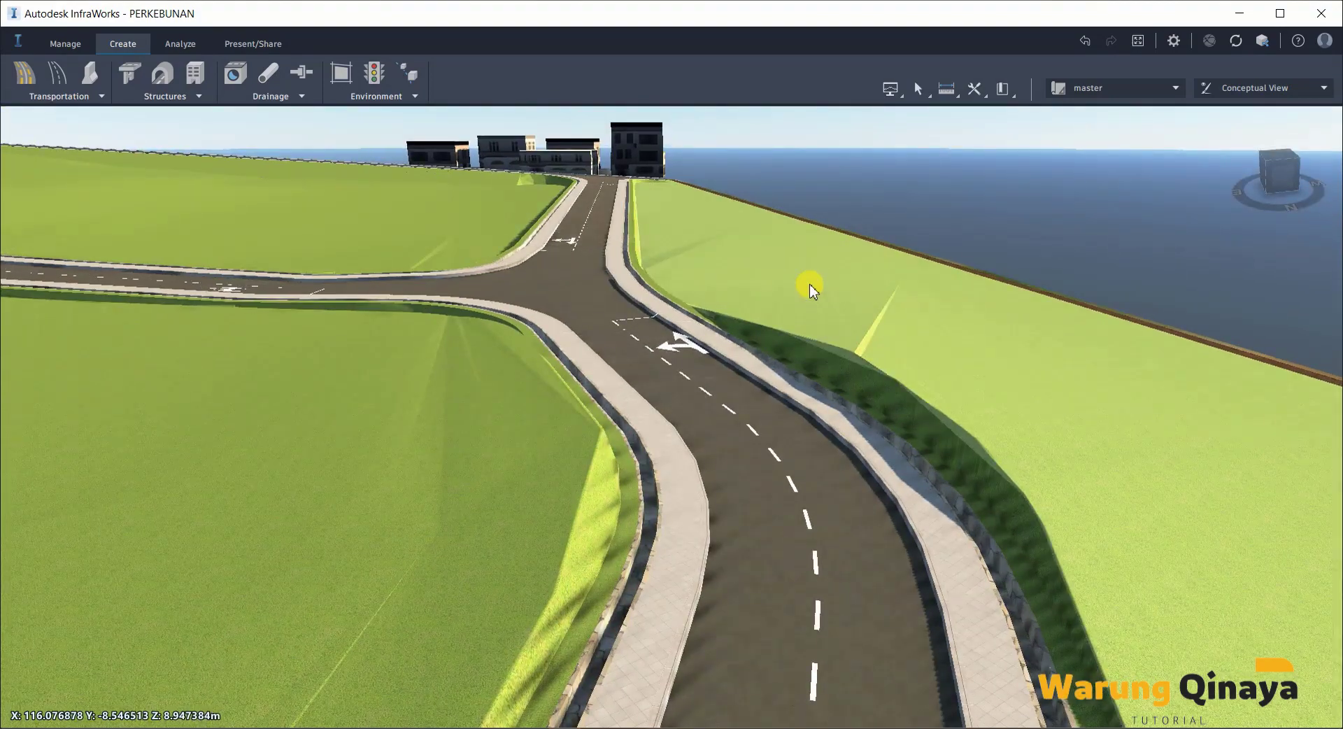
pyautogui.click(810, 288)
pyautogui.moveTo(822, 396)
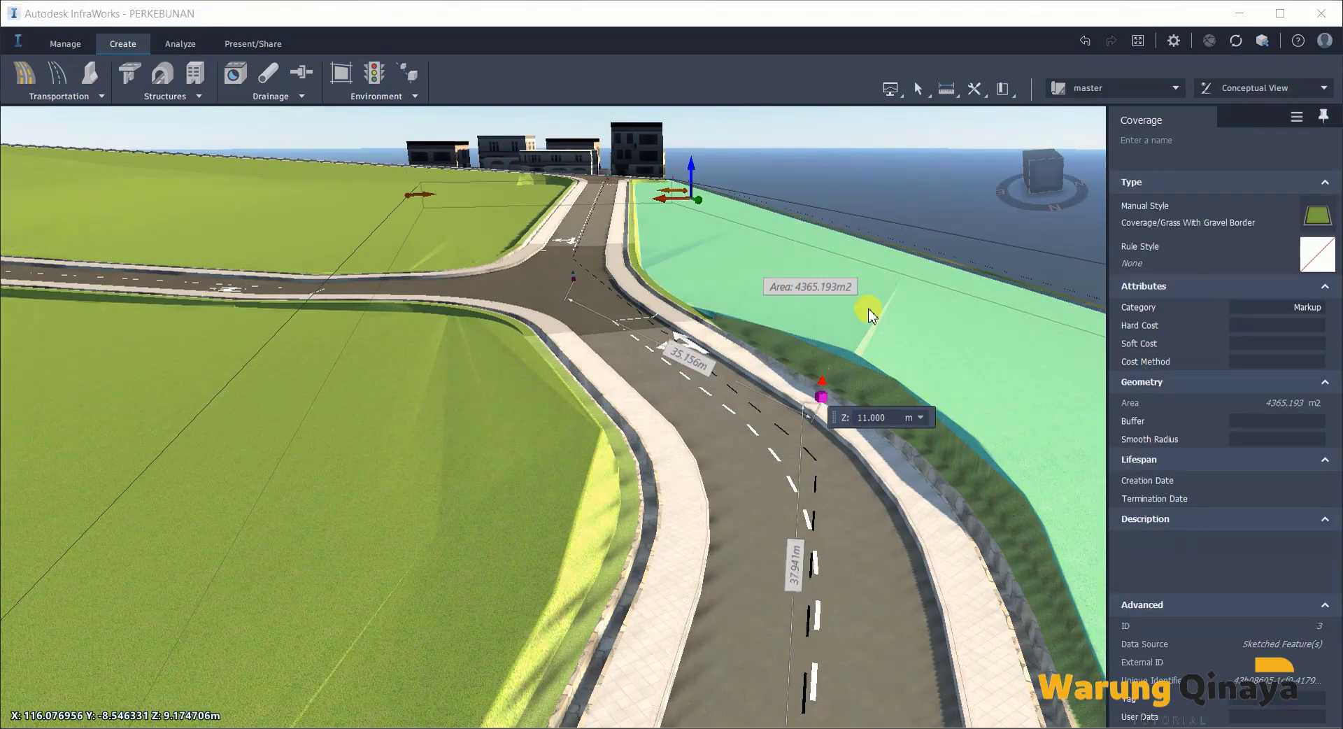
pyautogui.moveTo(684, 306); pyautogui.dragTo(847, 297, button='middle')
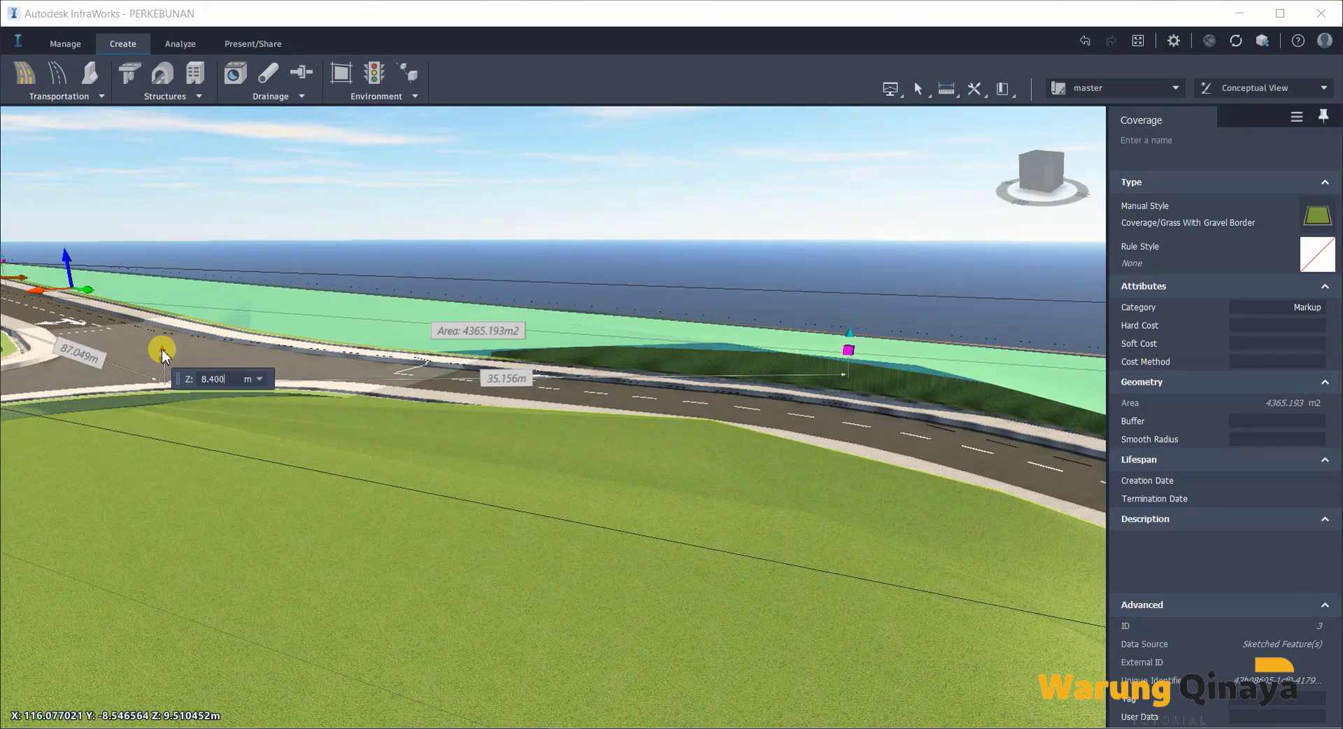
pyautogui.click(853, 434)
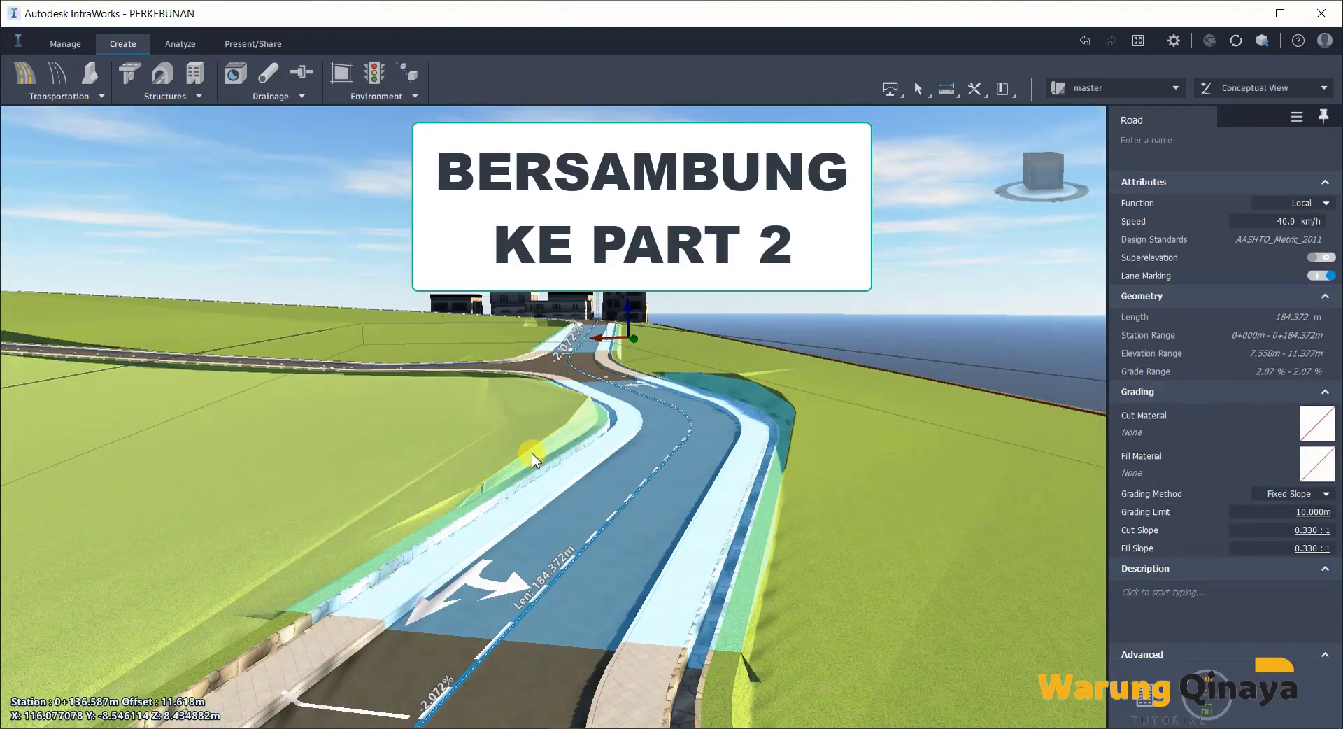
# - Lower the grass coverage vertex beside the curving road to 8 m and deselect it
pyautogui.scroll(-5, 533, 455)
pyautogui.click(693, 377)
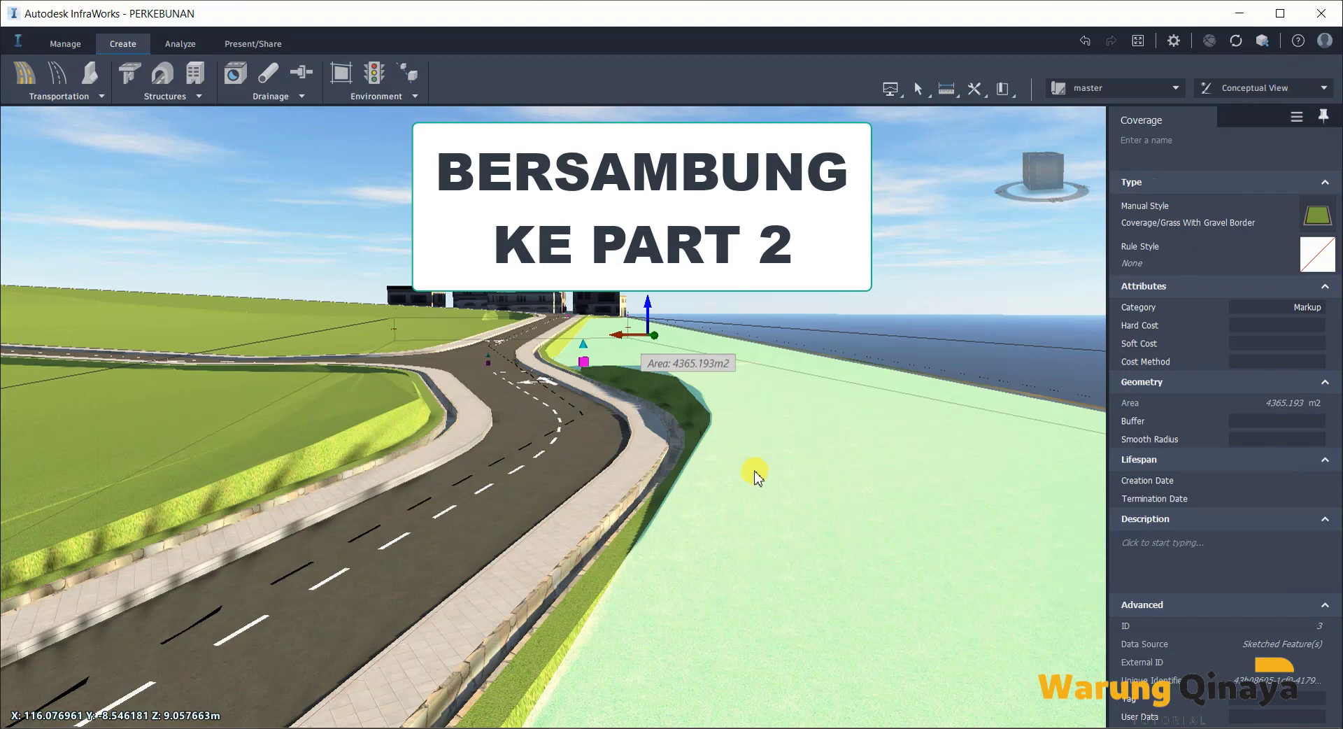
pyautogui.keyDown('shift'); pyautogui.moveTo(749, 471); pyautogui.dragTo(645, 360, button='middle'); pyautogui.keyUp('shift')
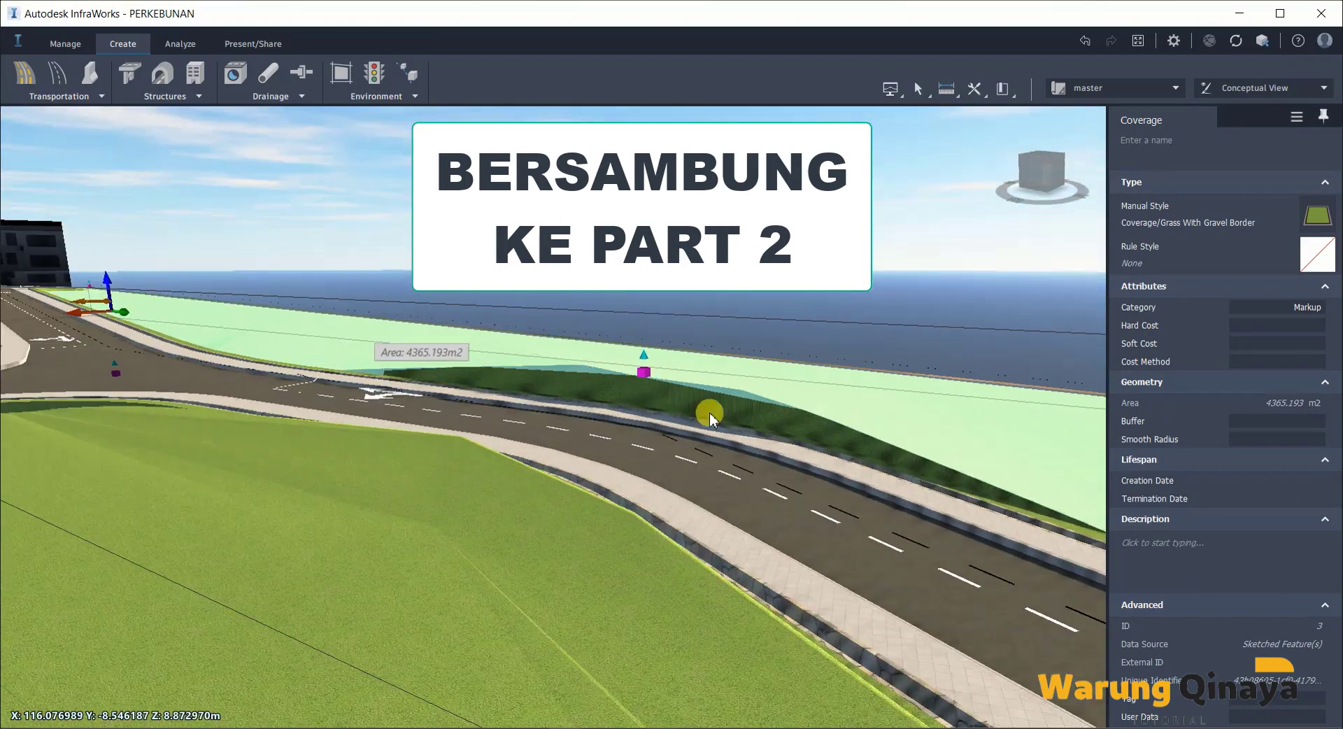
pyautogui.click(644, 358)
pyautogui.write('8')
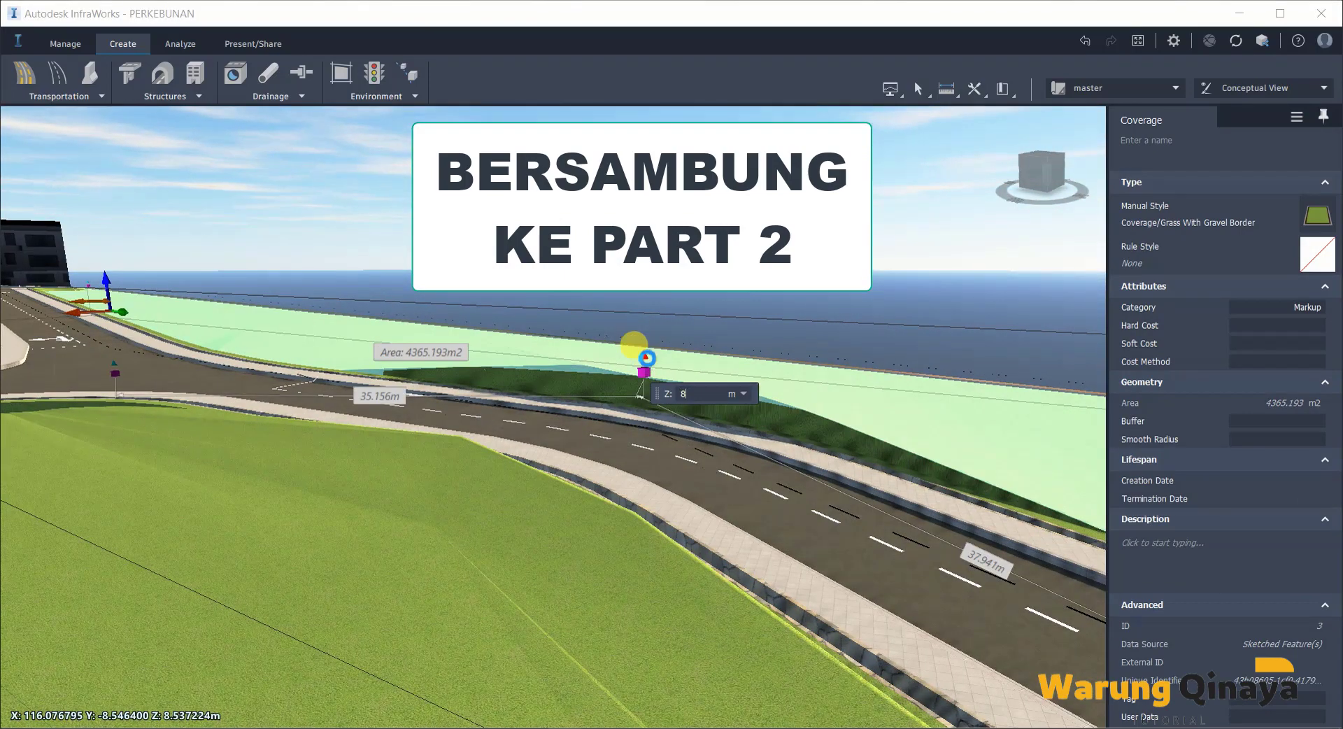
pyautogui.press('Return')
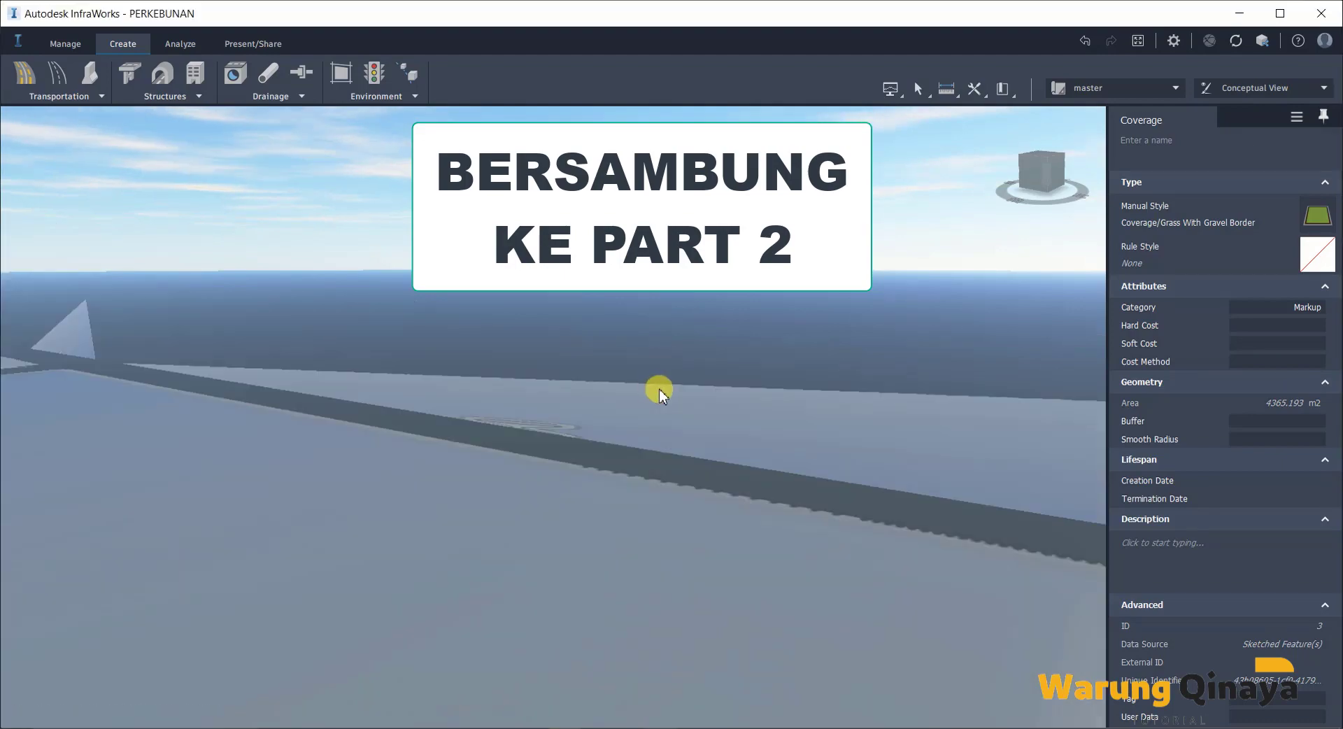
pyautogui.press('Escape')
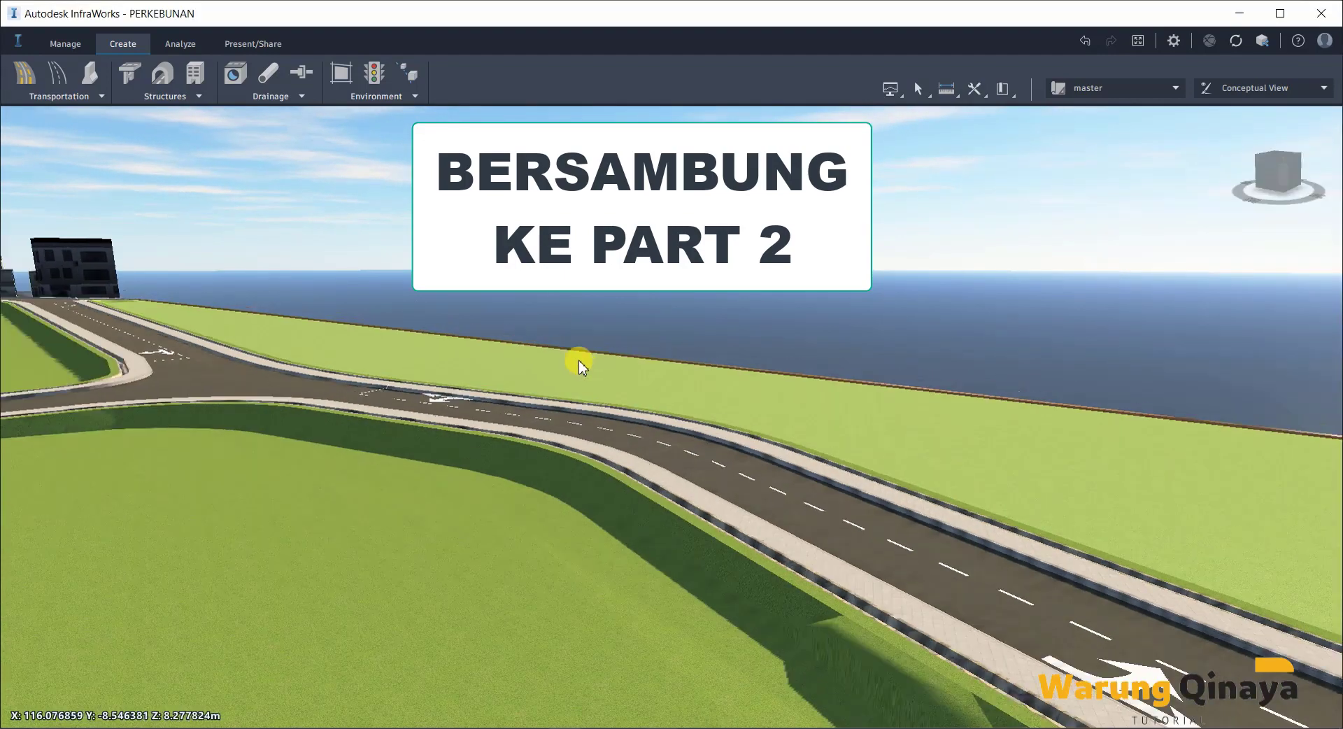